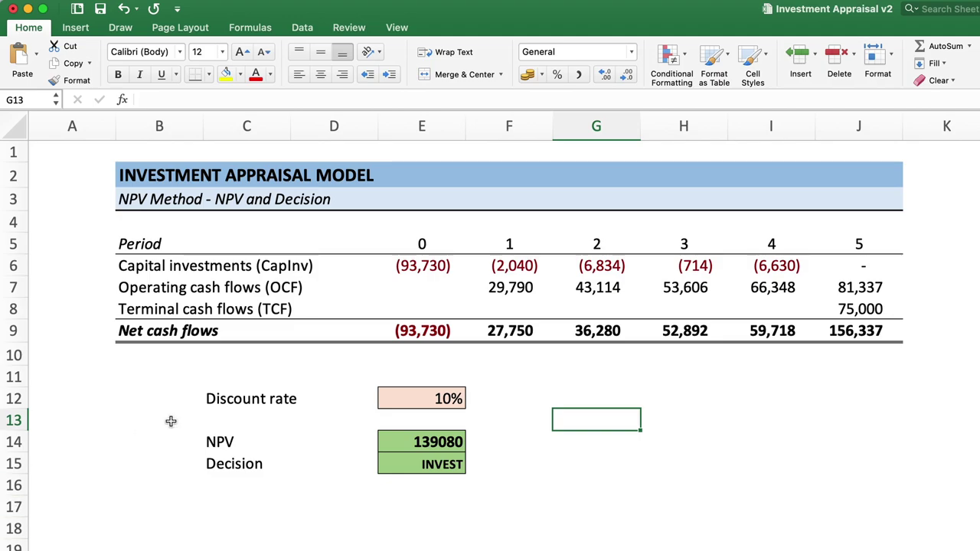
- Inspect the 10% discount rate, the Decision formula, and the period 0–2 capital investment links
{"action": "left_click", "coordinate": [406, 404]}
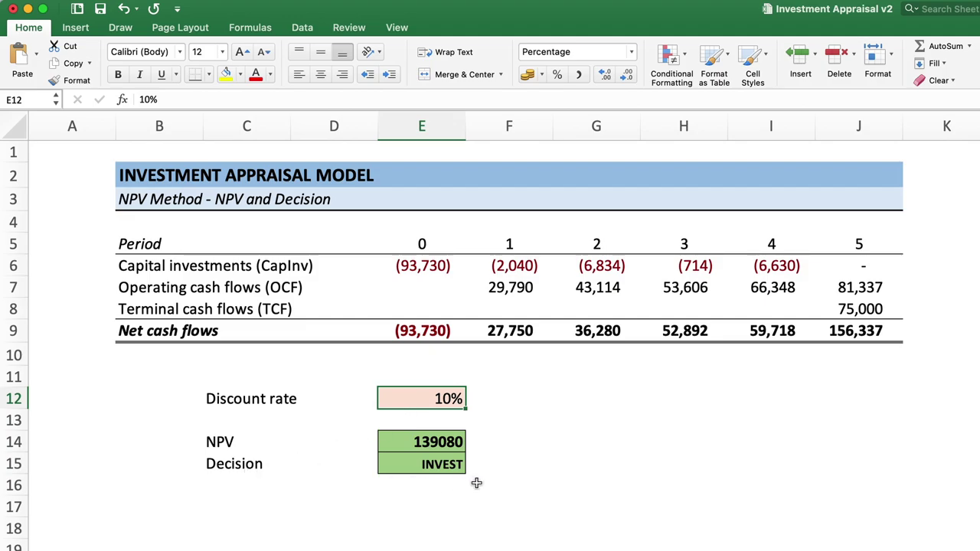
{"action": "left_click", "coordinate": [431, 465]}
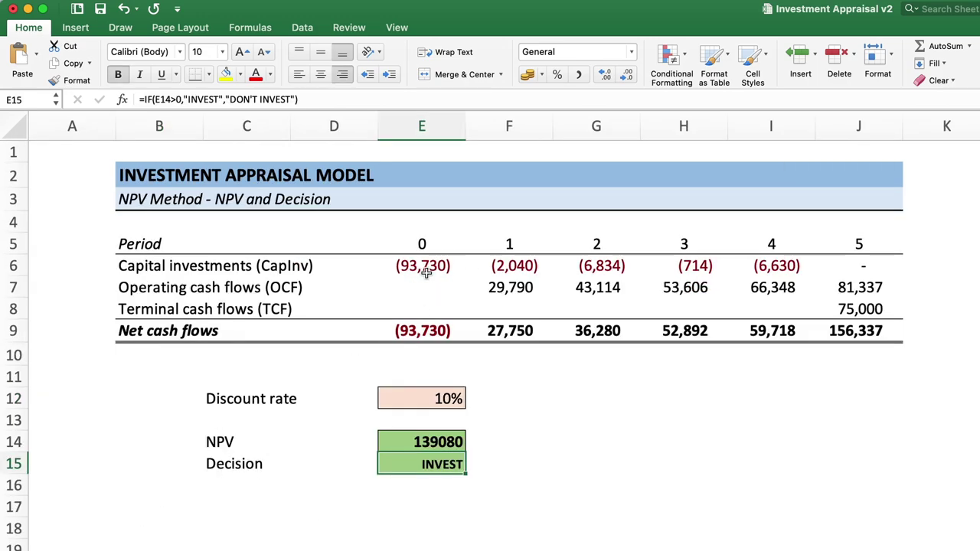
{"action": "left_click", "coordinate": [429, 272]}
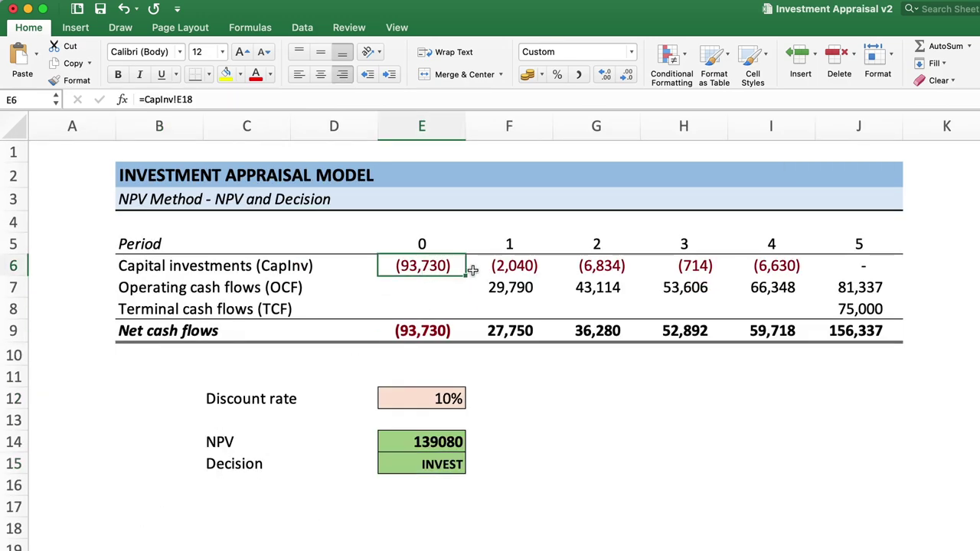
{"action": "left_click", "coordinate": [496, 269]}
{"action": "left_click", "coordinate": [568, 264]}
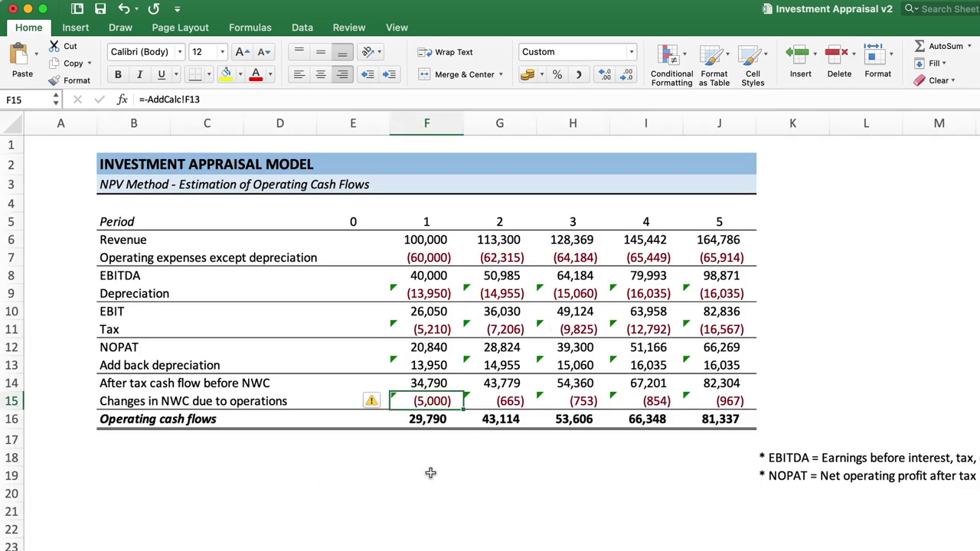
- Ignore the inconsistent-formula warnings on F9:J15 and return to the NPV and Decision sheet
{"action": "left_click", "coordinate": [407, 490]}
{"action": "left_click", "coordinate": [402, 293]}
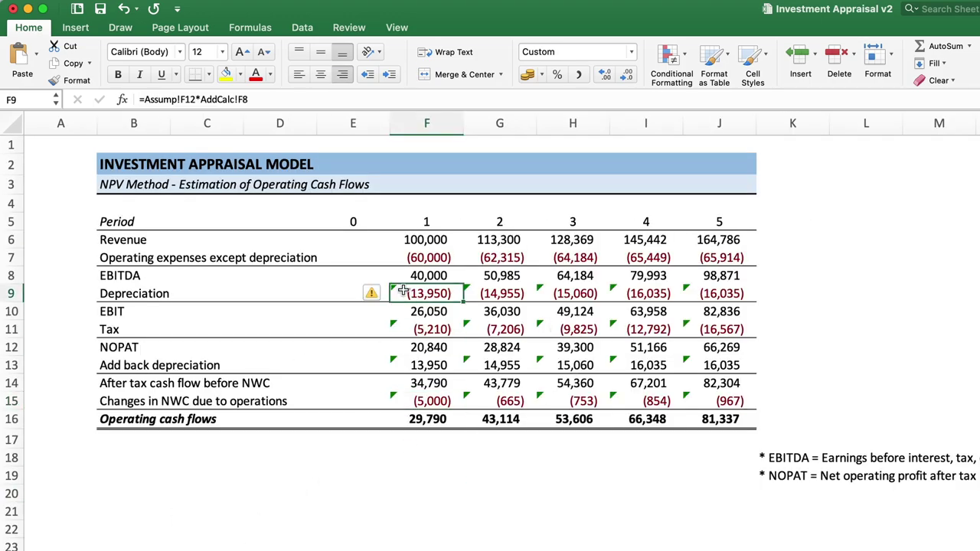
{"action": "key", "text": "shift+Right"}
{"action": "key", "text": "shift+Right"}
{"action": "key", "text": "shift+Right"}
{"action": "key", "text": "shift+Down"}
{"action": "key", "text": "shift+Down"}
{"action": "key", "text": "shift+Down"}
{"action": "key", "text": "shift+Down"}
{"action": "key", "text": "shift+Down"}
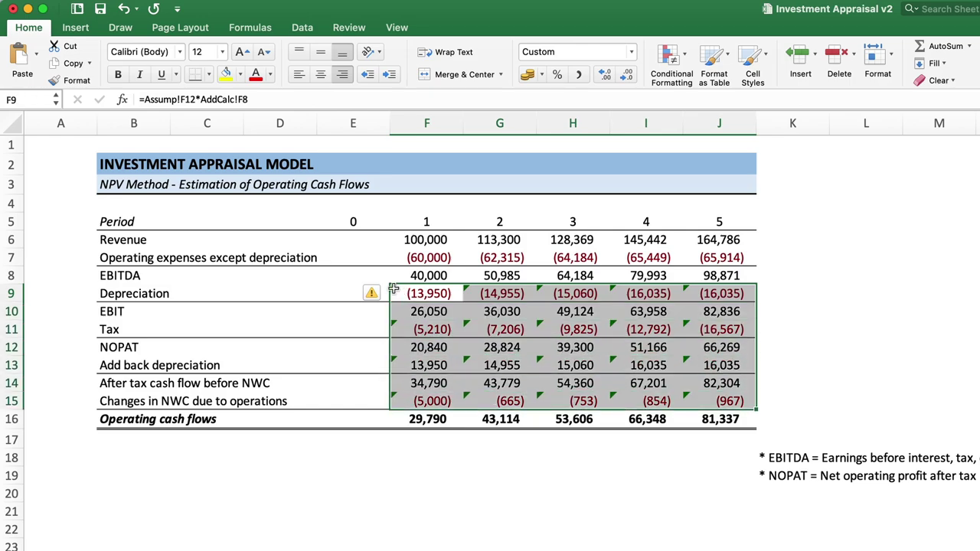
{"action": "left_click", "coordinate": [372, 293]}
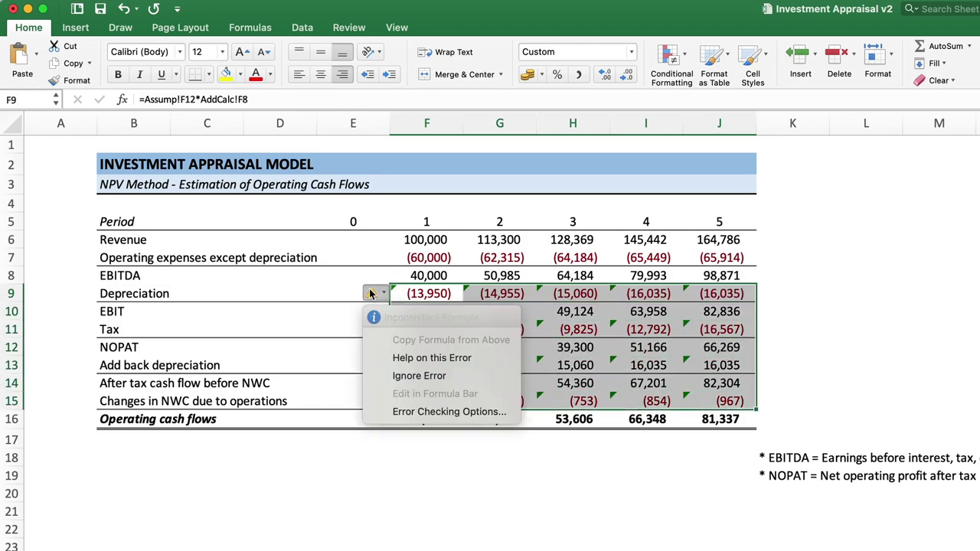
{"action": "left_click", "coordinate": [428, 375]}
{"action": "left_click", "coordinate": [353, 475]}
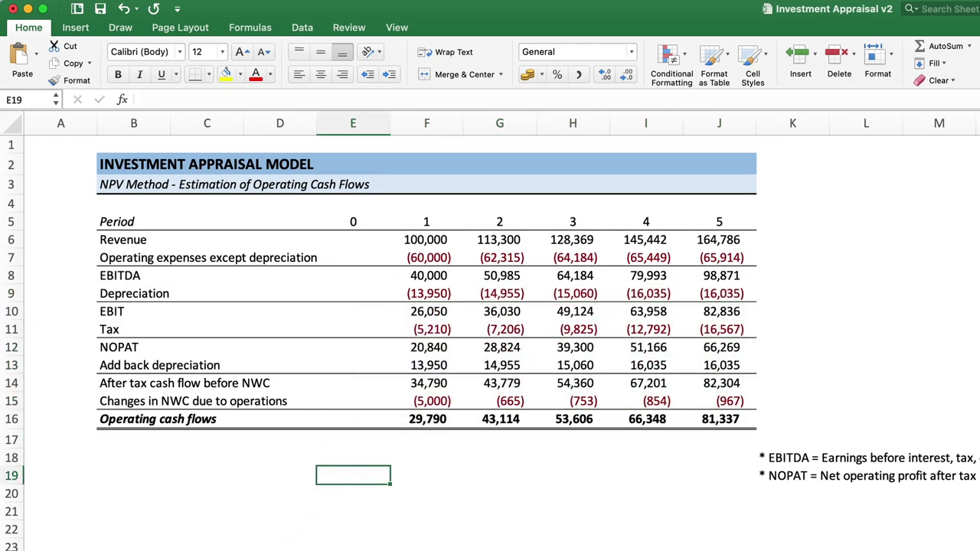
{"action": "key", "text": "ctrl+Page_Down"}
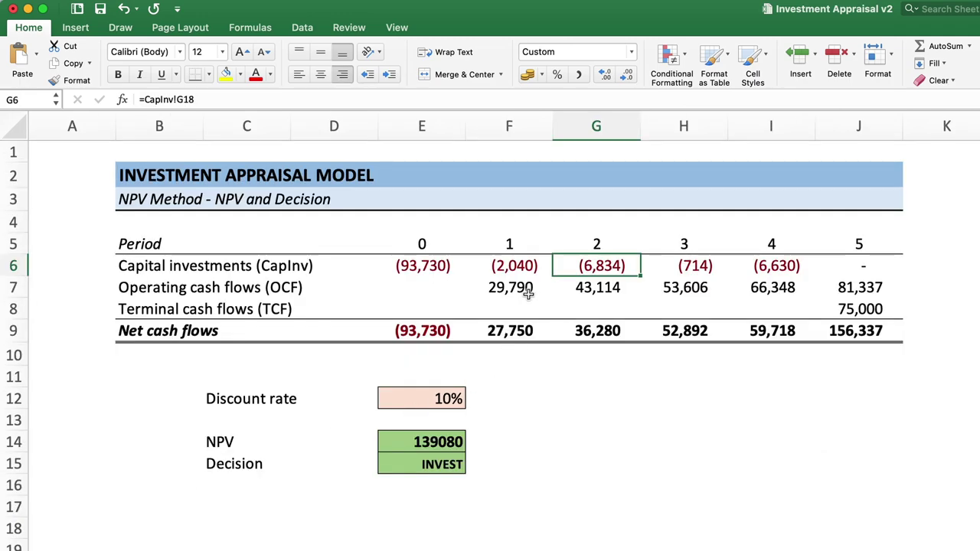
{"action": "left_click", "coordinate": [511, 289]}
{"action": "key", "text": "Right"}
{"action": "key", "text": "Right"}
{"action": "key", "text": "Right"}
{"action": "key", "text": "Right"}
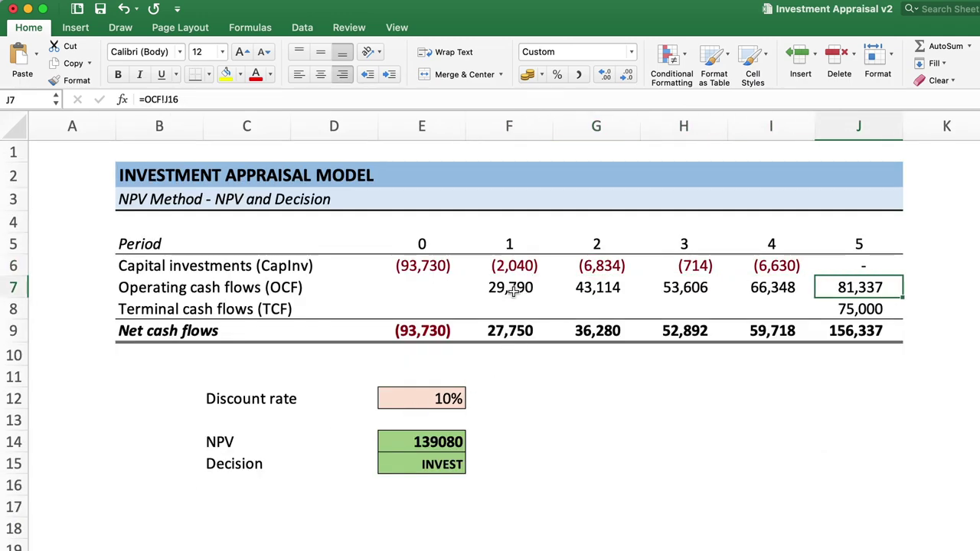
{"action": "left_click", "coordinate": [854, 309]}
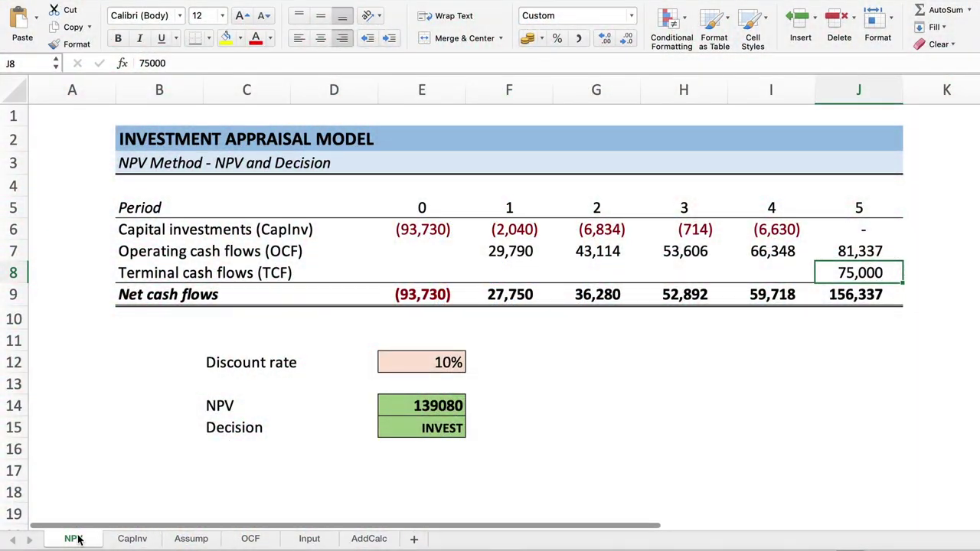
- Create a copy of the NPV sheet at the end of the workbook
{"action": "right_click", "coordinate": [76, 539]}
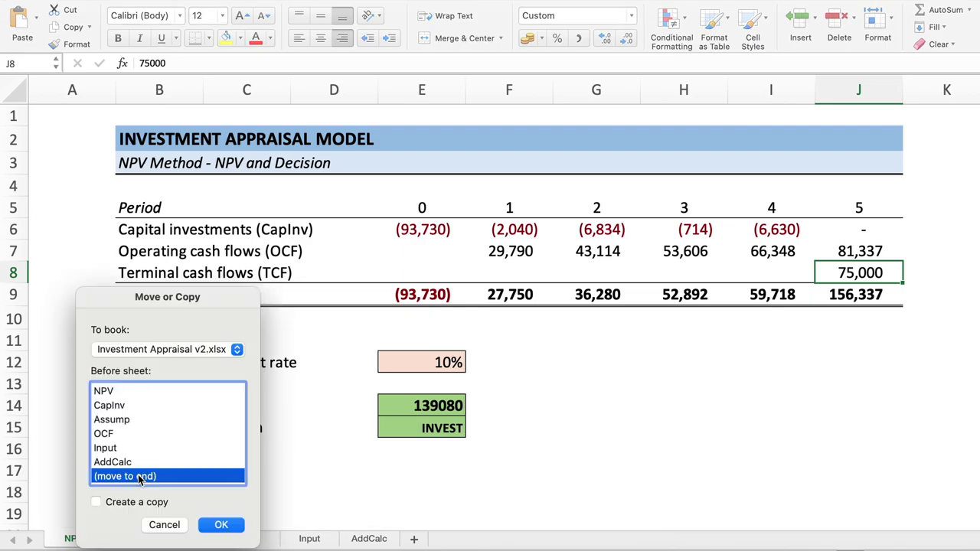
{"action": "left_click", "coordinate": [95, 502]}
{"action": "left_click", "coordinate": [220, 525]}
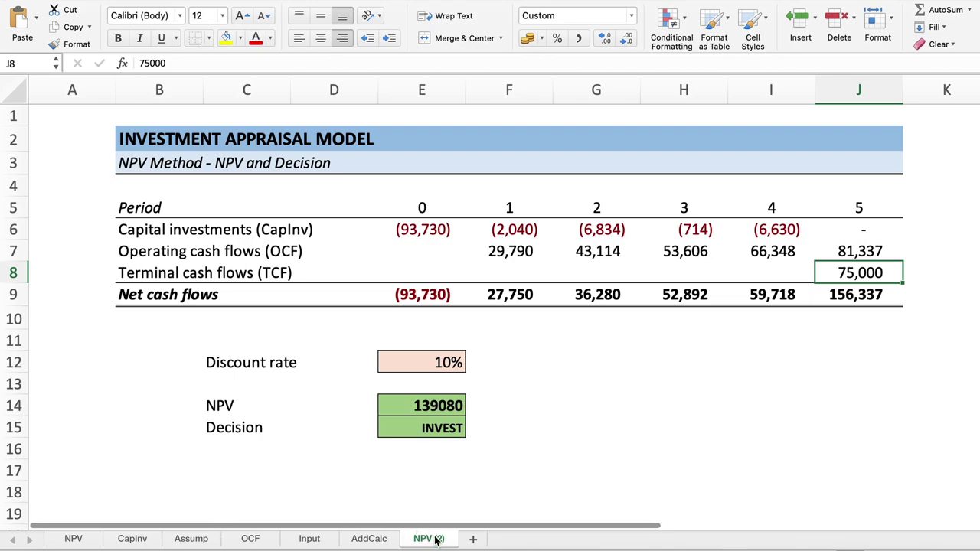
- Rename the NPV (2) copy to TCF
{"action": "right_click", "coordinate": [436, 541]}
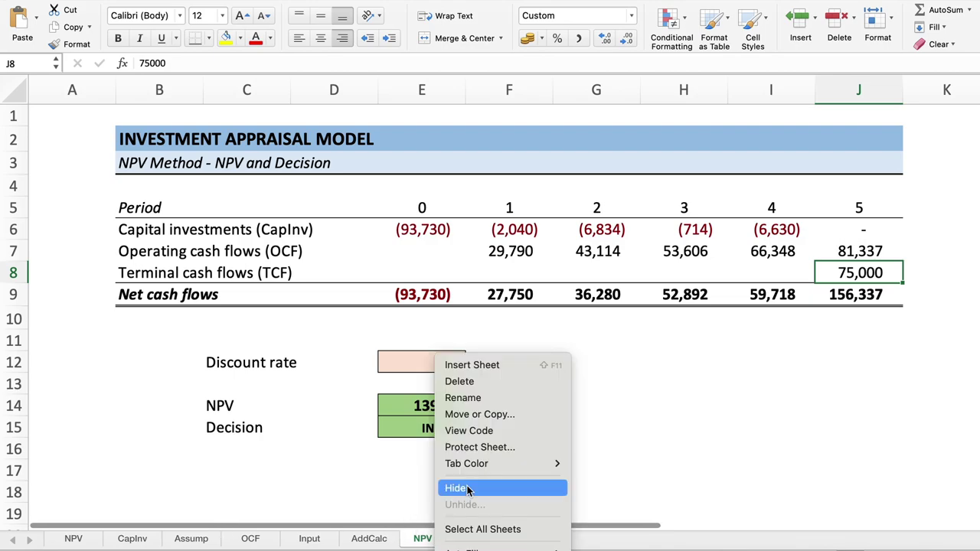
{"action": "left_click", "coordinate": [501, 397]}
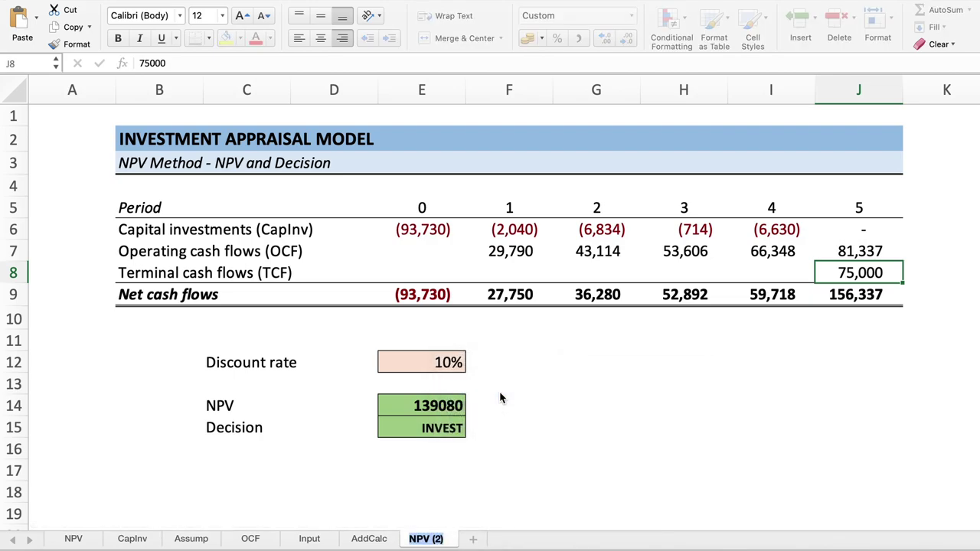
{"action": "type", "text": "TCF"}
{"action": "key", "text": "Return"}
- Replace 'NPV and Decision' in B3 so the subtitle reads 'NPV Method - Terminal Cash Flows'
{"action": "left_click", "coordinate": [271, 172]}
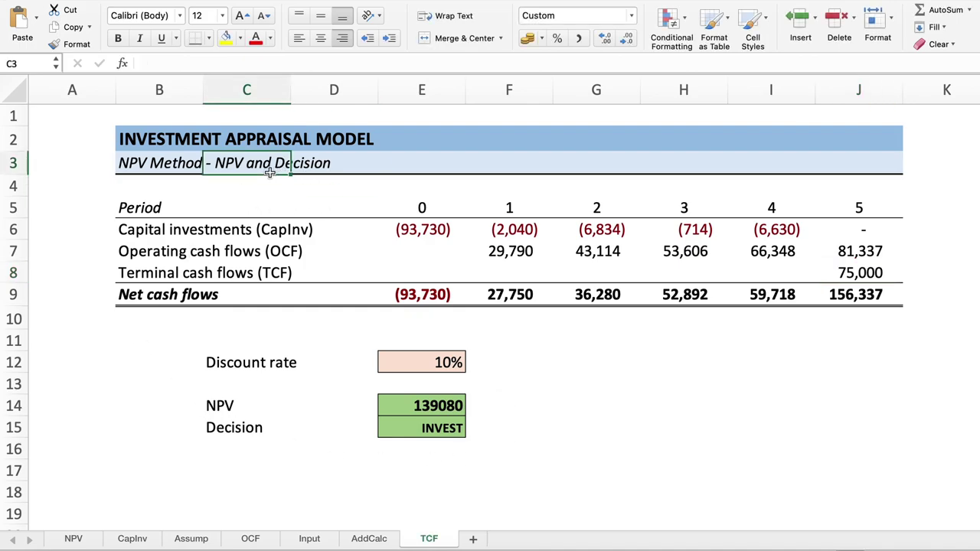
{"action": "left_click", "coordinate": [172, 167]}
{"action": "left_click", "coordinate": [279, 63]}
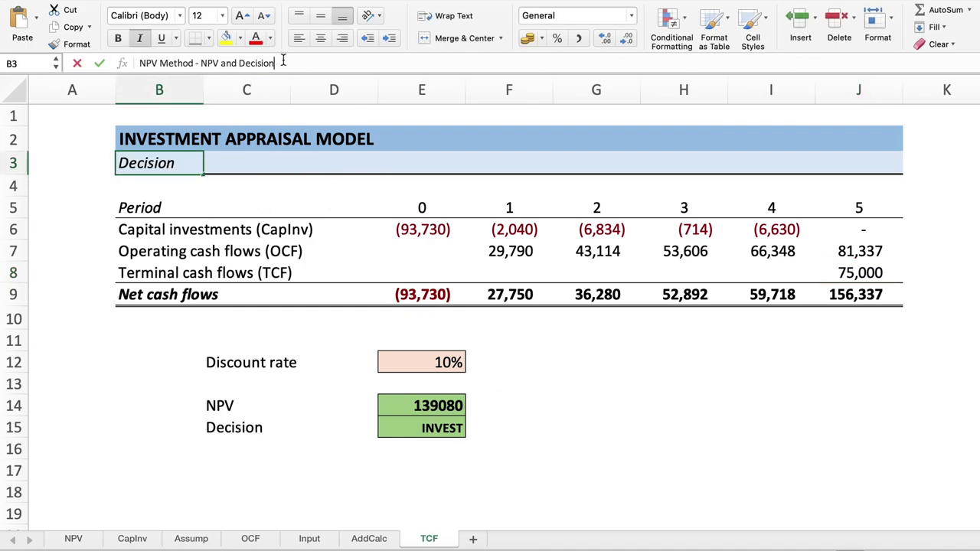
{"action": "key", "text": "BackSpace"}
{"action": "key", "text": "BackSpace"}
{"action": "key", "text": "BackSpace"}
{"action": "key", "text": "BackSpace"}
{"action": "key", "text": "BackSpace"}
{"action": "key", "text": "BackSpace"}
{"action": "key", "text": "BackSpace"}
{"action": "key", "text": "BackSpace"}
{"action": "key", "text": "BackSpace"}
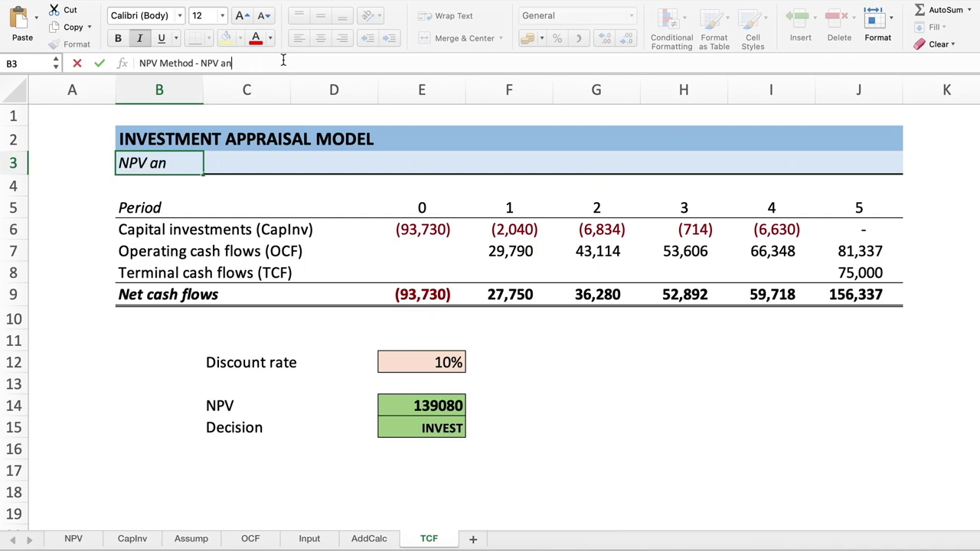
{"action": "key", "text": "BackSpace"}
{"action": "key", "text": "BackSpace"}
{"action": "key", "text": "BackSpace"}
{"action": "key", "text": "BackSpace"}
{"action": "key", "text": "BackSpace"}
{"action": "key", "text": "BackSpace"}
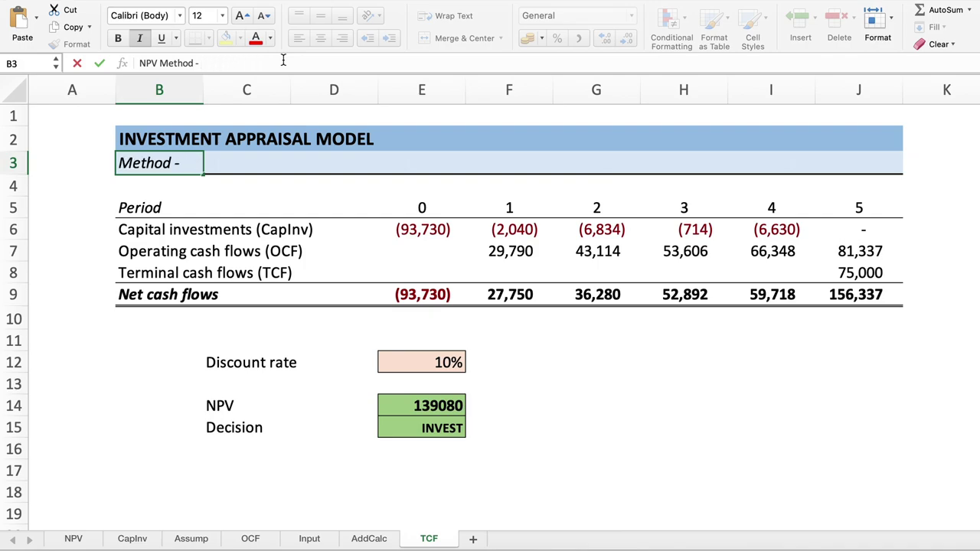
{"action": "type", "text": "Term"}
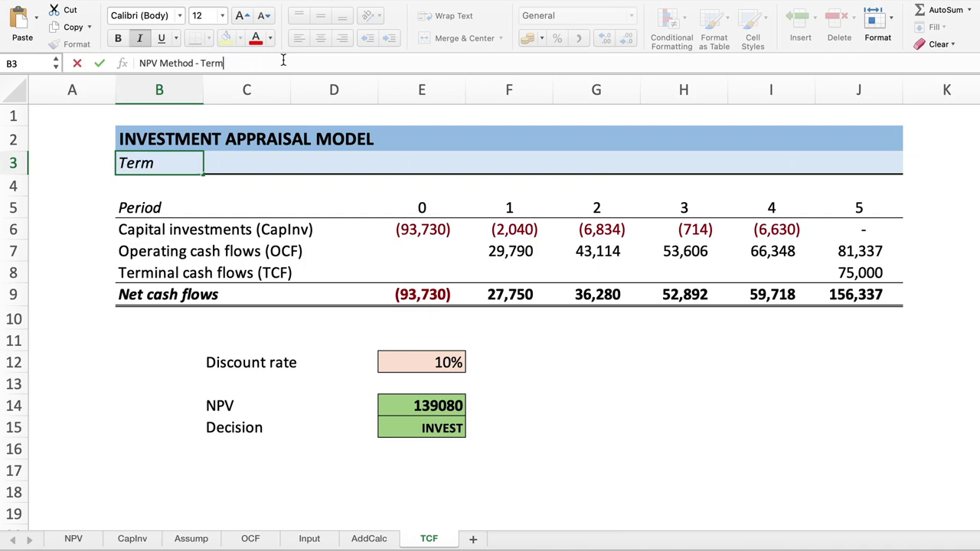
{"action": "type", "text": "inal Cash"}
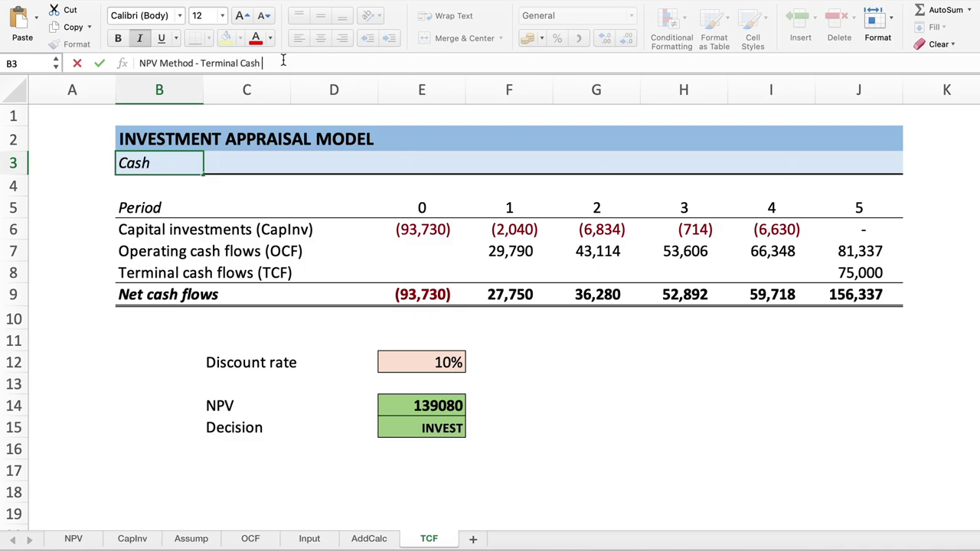
{"action": "type", "text": " Flows"}
{"action": "key", "text": "Return"}
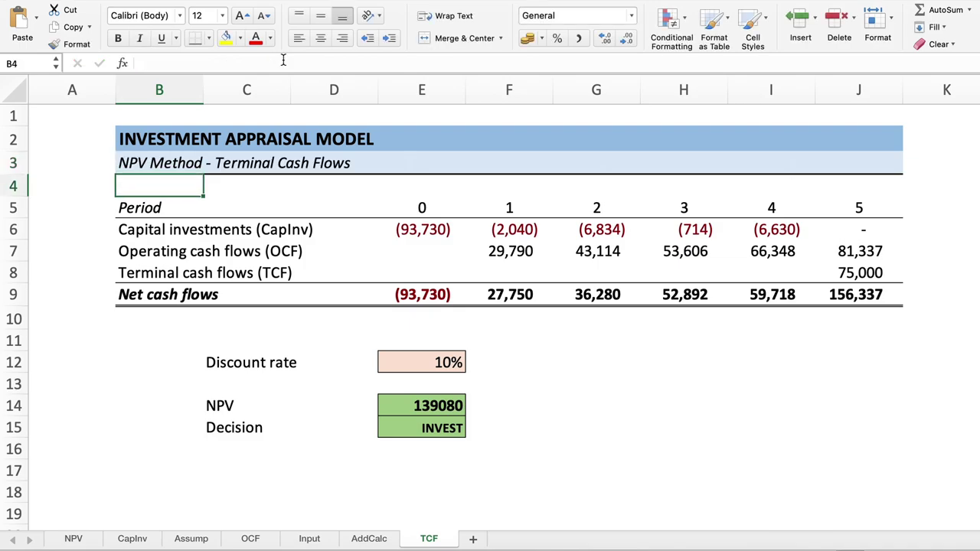
{"action": "left_click", "coordinate": [177, 165]}
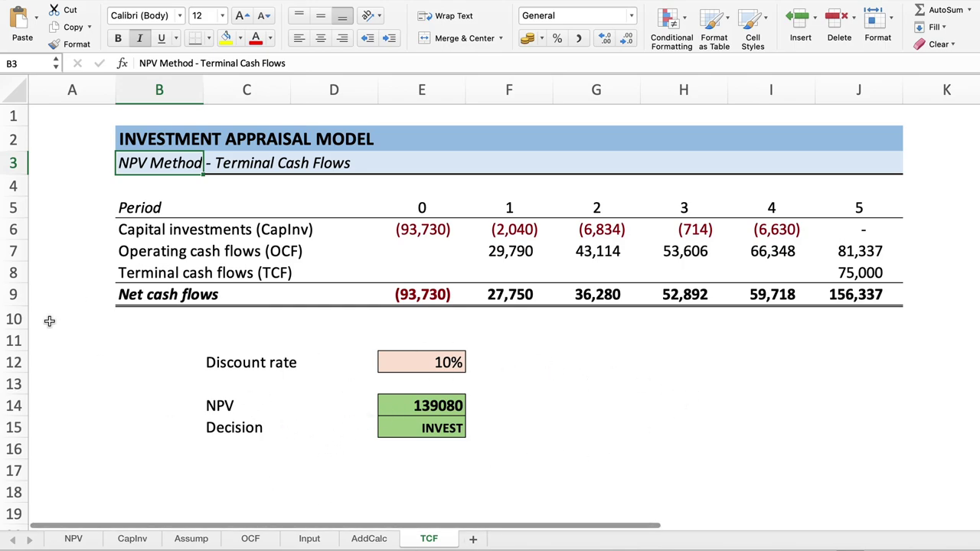
- Delete rows 12–16 holding the discount rate, NPV and decision block
{"action": "left_click", "coordinate": [15, 360]}
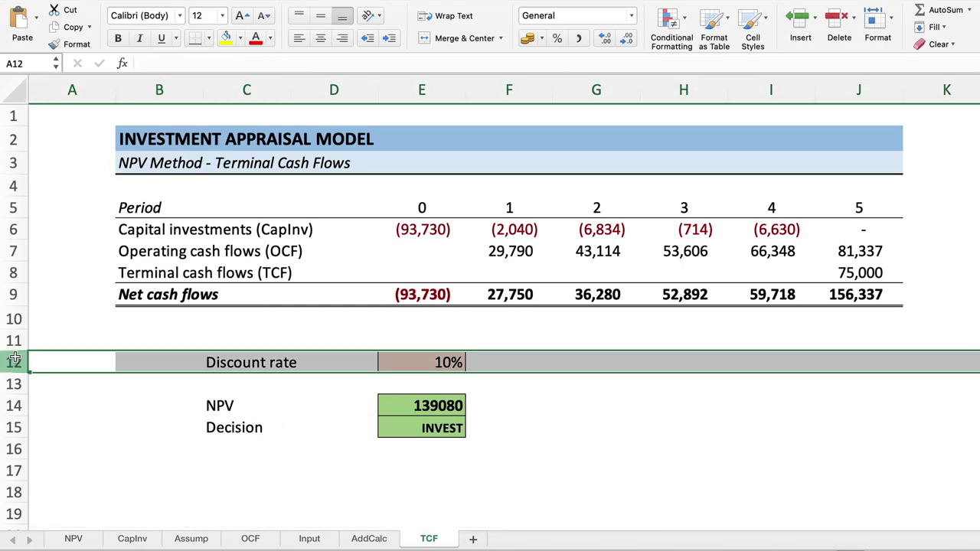
{"action": "left_click_drag", "start_coordinate": [14, 360], "coordinate": [14, 450]}
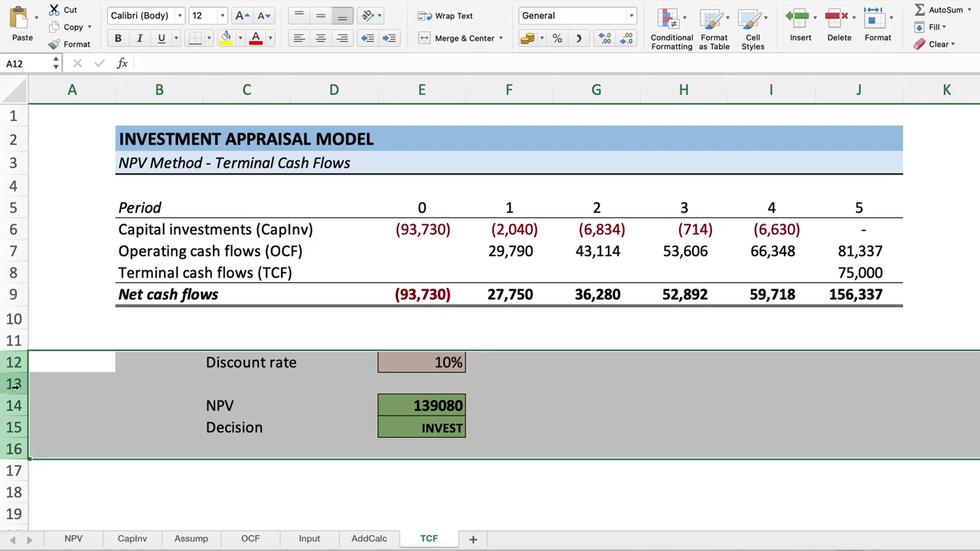
{"action": "right_click", "coordinate": [15, 385]}
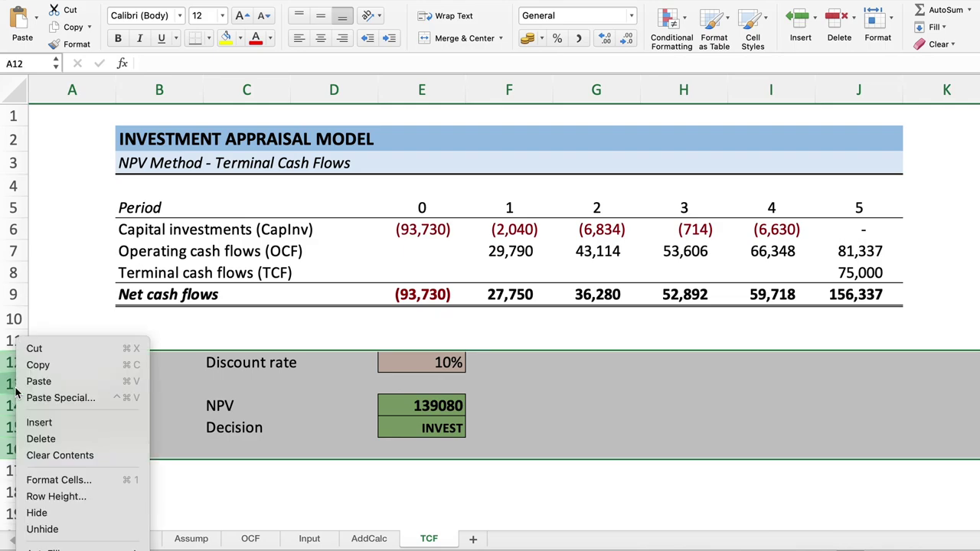
{"action": "left_click", "coordinate": [50, 438]}
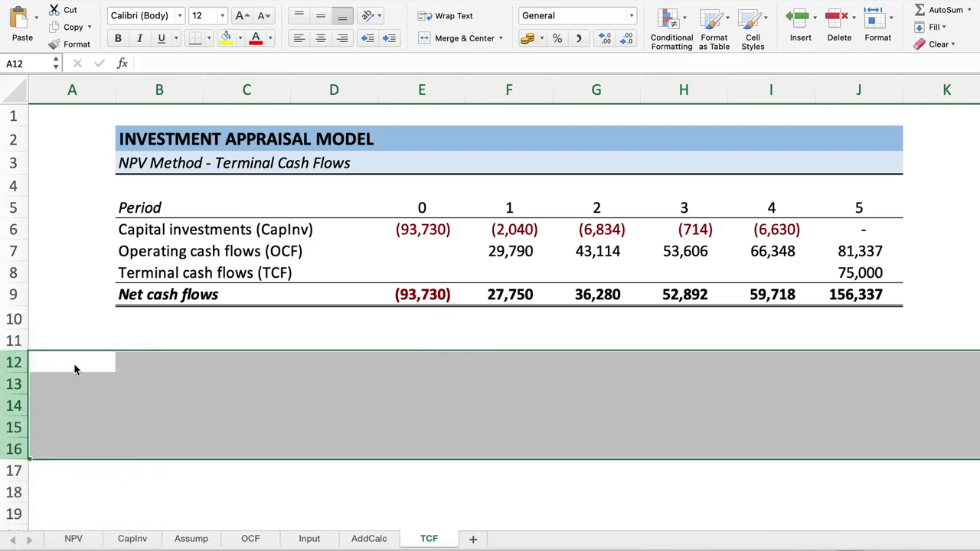
- Clear the contents of the Net cash flows row
{"action": "left_click", "coordinate": [151, 291]}
{"action": "key", "text": "ctrl+shift+Right"}
{"action": "key", "text": "Delete"}
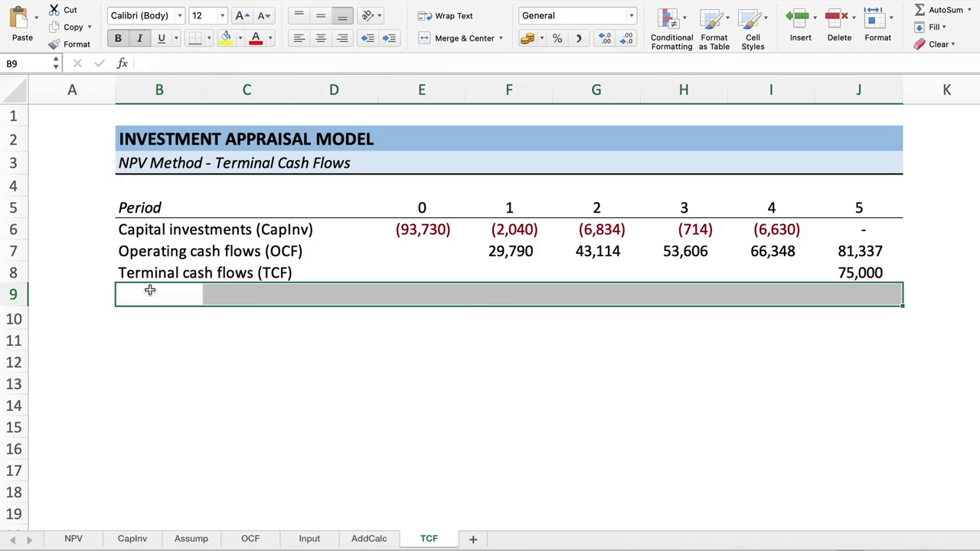
- Clear the contents of rows 6–8, leaving the table body under Period empty
{"action": "left_click", "coordinate": [18, 228]}
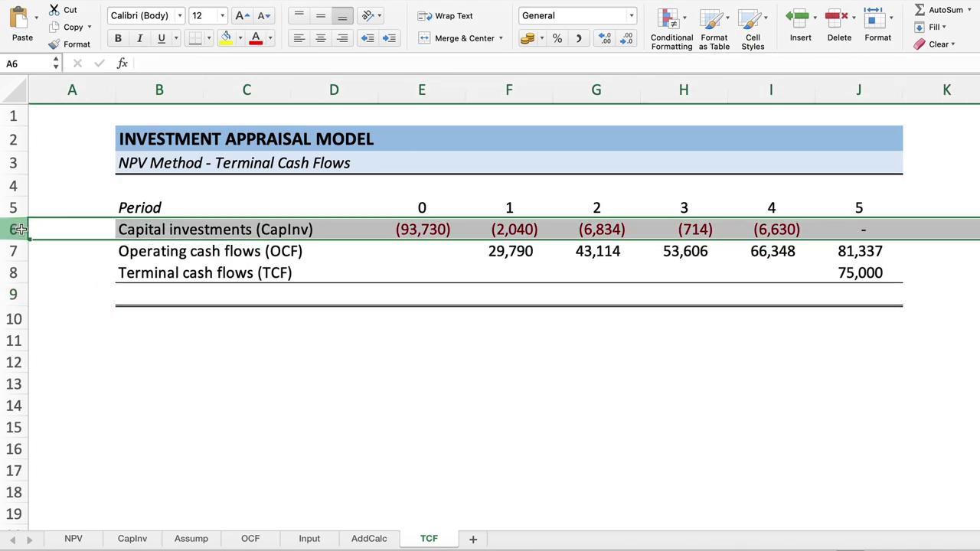
{"action": "key", "text": "shift+Down"}
{"action": "key", "text": "shift+Down"}
{"action": "key", "text": "Delete"}
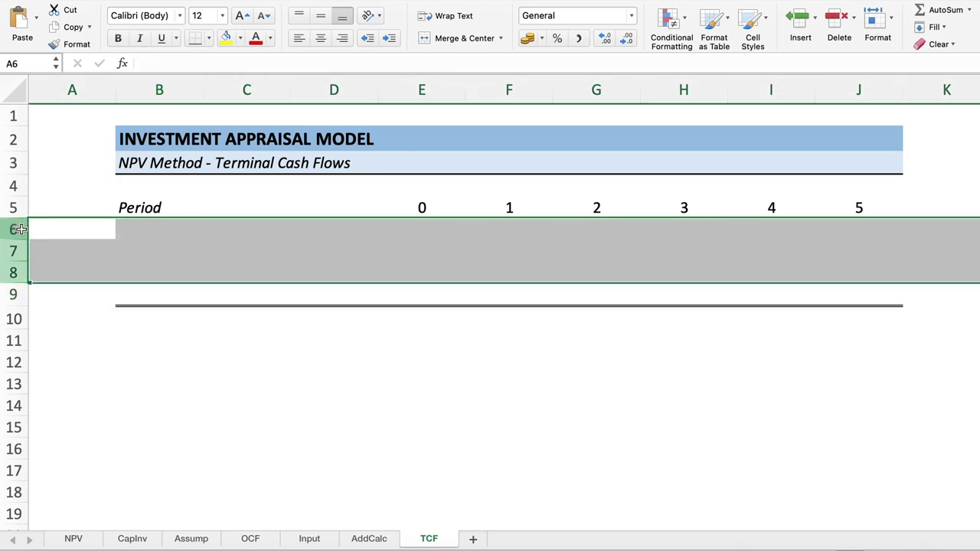
{"action": "left_click", "coordinate": [18, 248]}
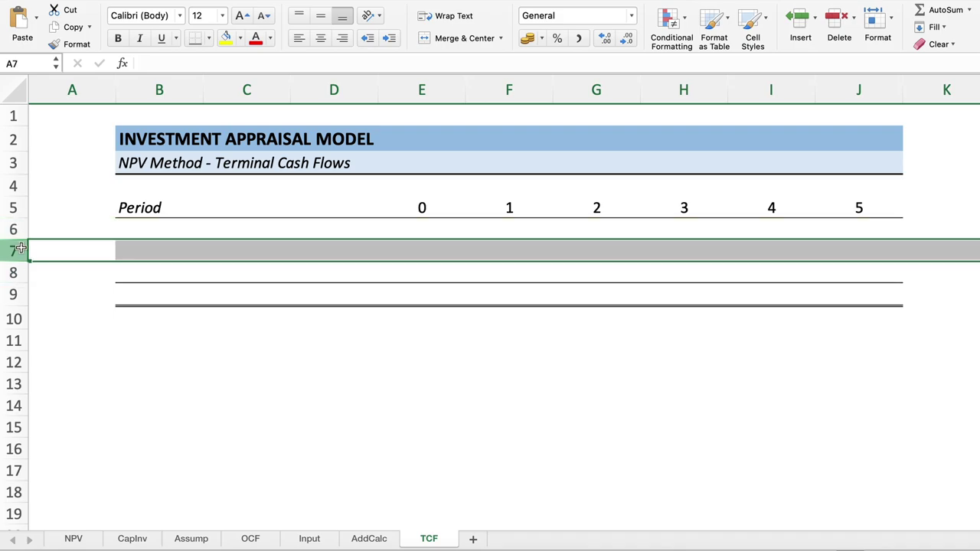
{"action": "right_click", "coordinate": [20, 249]}
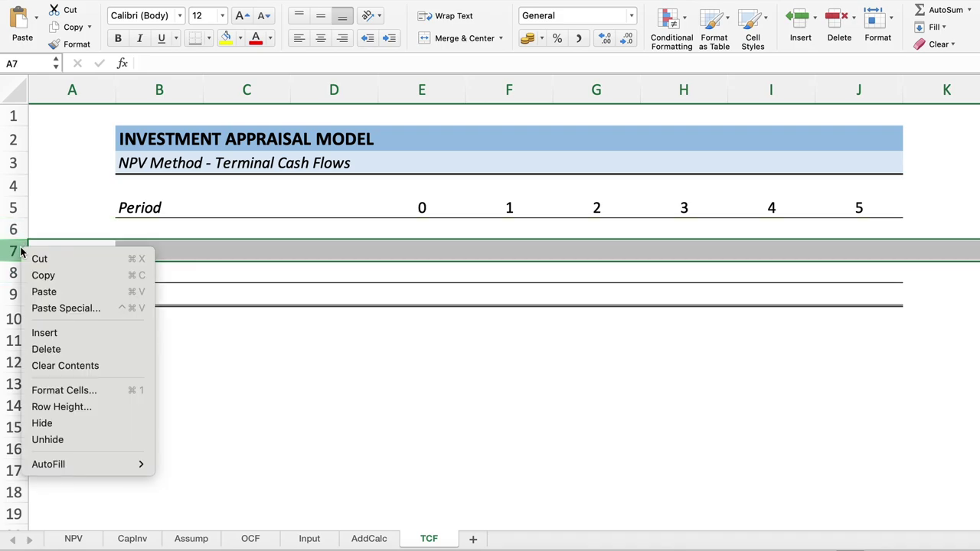
{"action": "left_click", "coordinate": [364, 263]}
{"action": "left_click", "coordinate": [199, 233]}
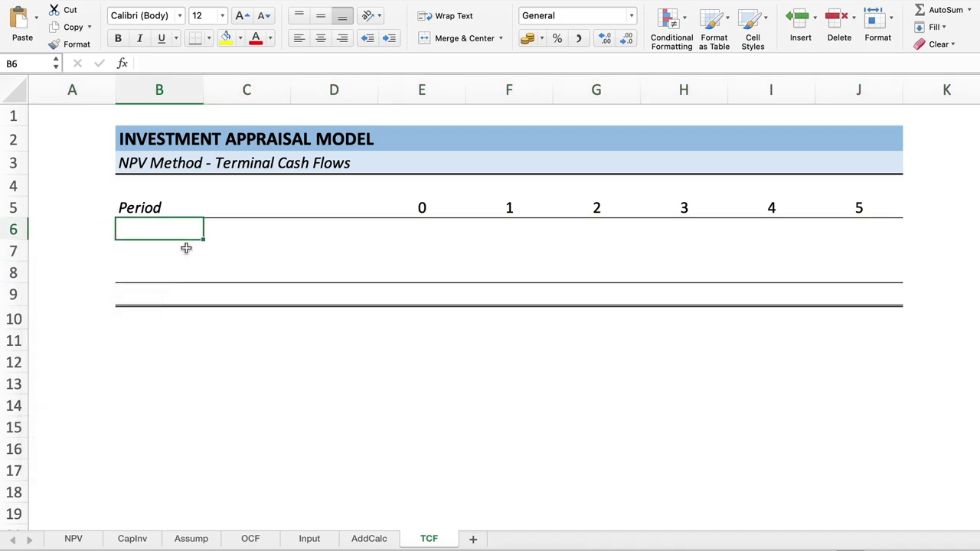
- Enter the total label 'Terminal Cash Flow (TCF)' in B9
{"action": "left_click", "coordinate": [142, 297]}
{"action": "type", "text": "T"}
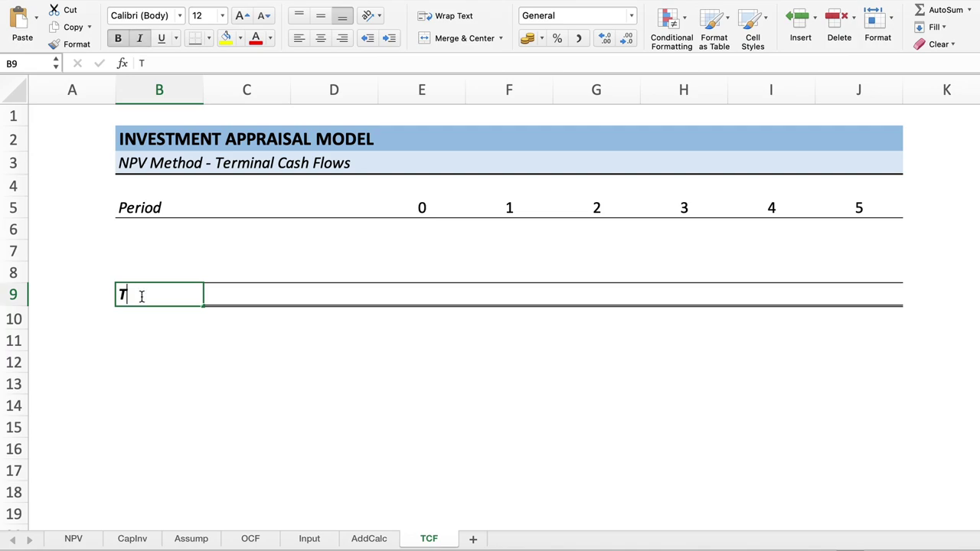
{"action": "type", "text": "erminal "}
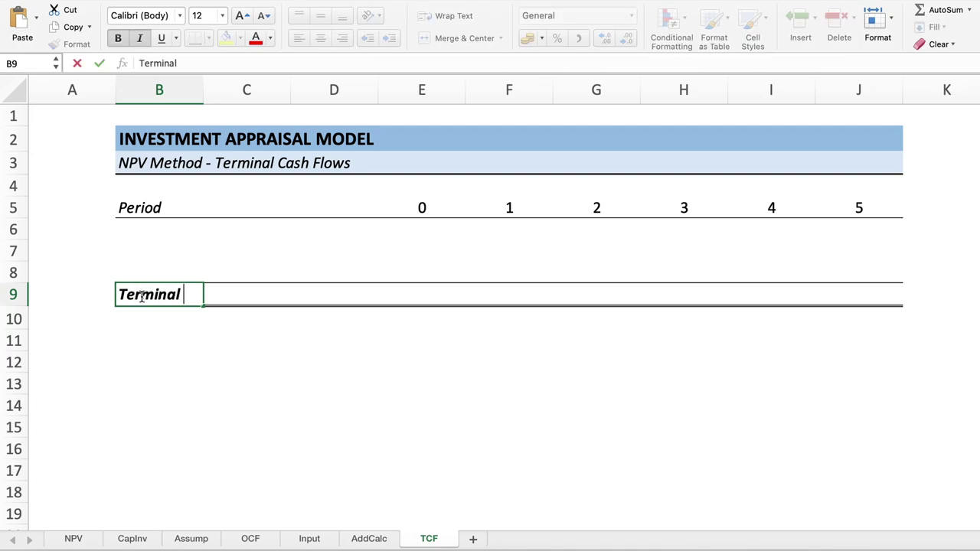
{"action": "type", "text": "Cash Fl"}
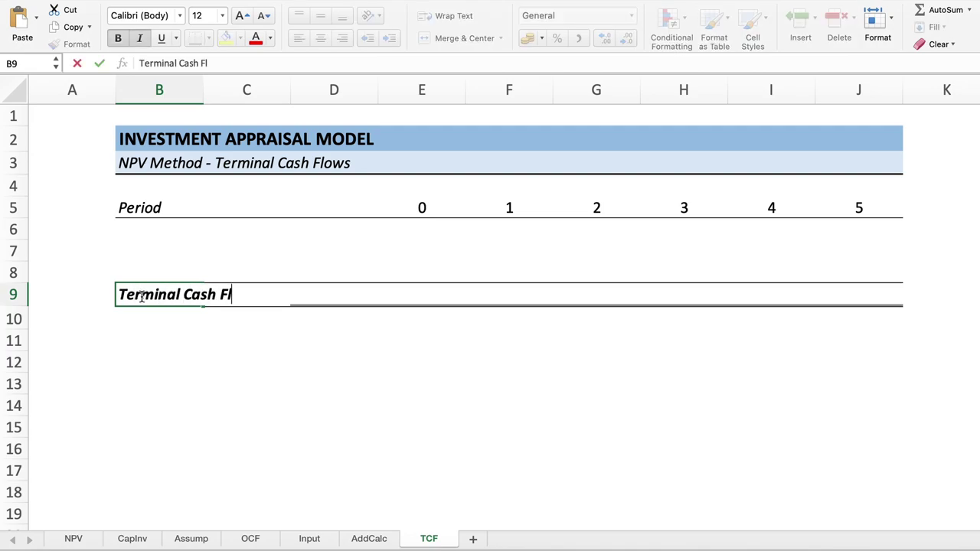
{"action": "type", "text": "ow (TCF"}
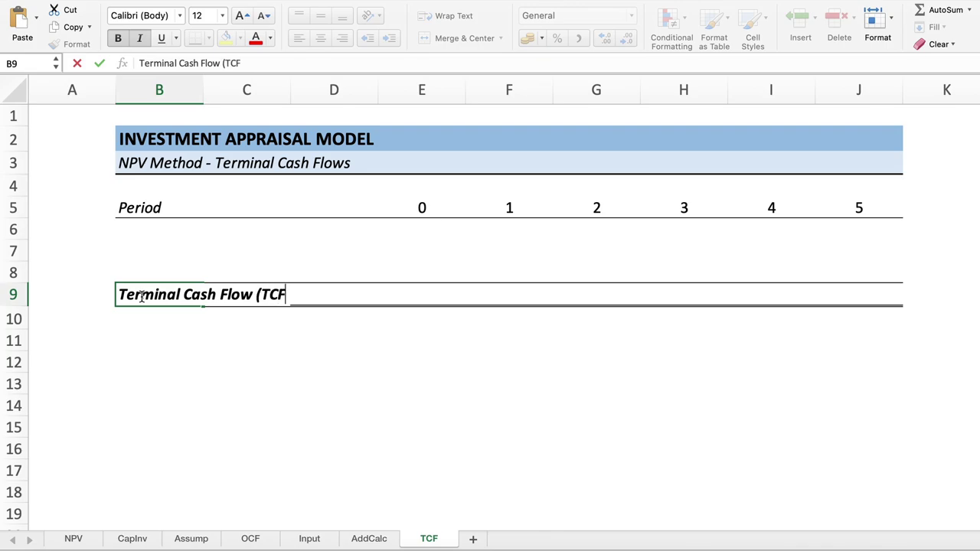
{"action": "type", "text": ")"}
{"action": "key", "text": "Return"}
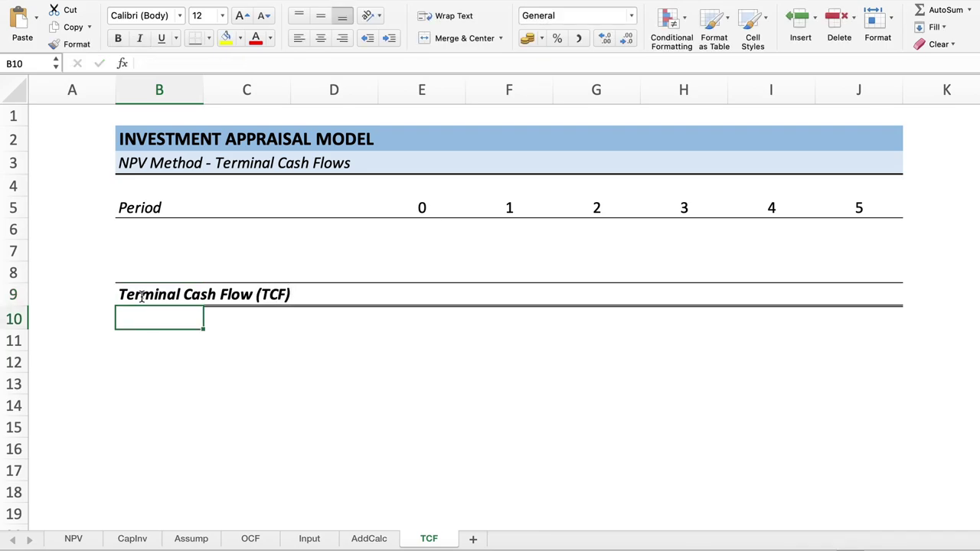
{"action": "left_click", "coordinate": [146, 234]}
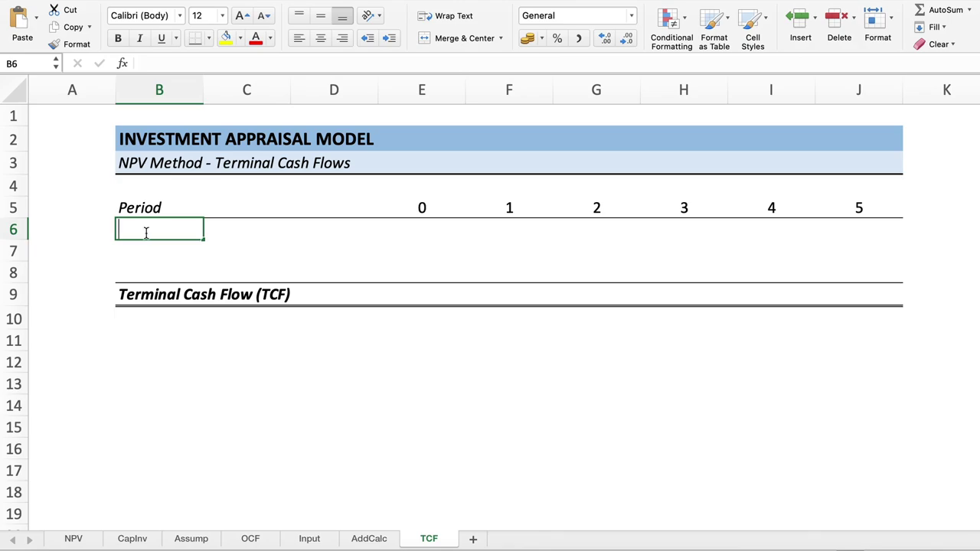
- Enter 'Sale proceed of the assets' as the first line item in B6
{"action": "type", "text": "Sale p"}
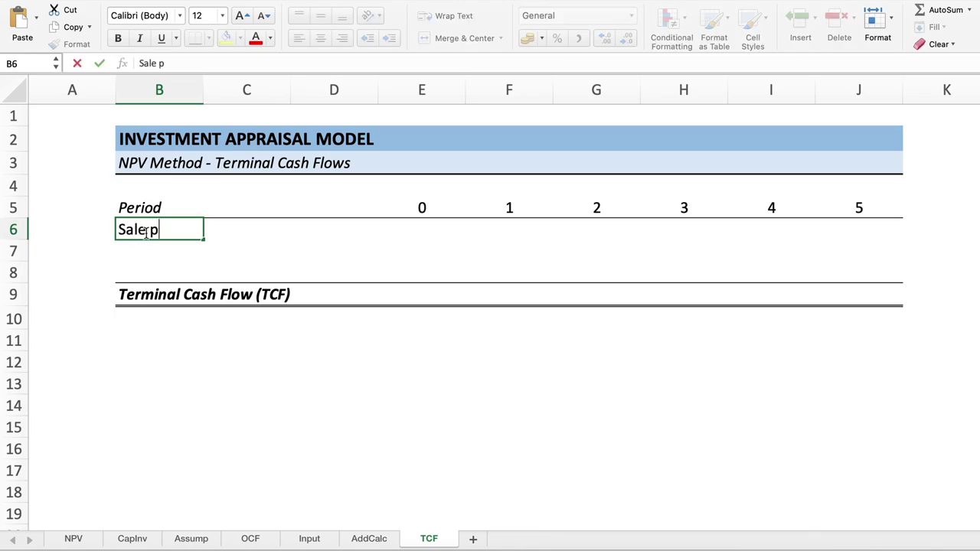
{"action": "type", "text": "roceed "}
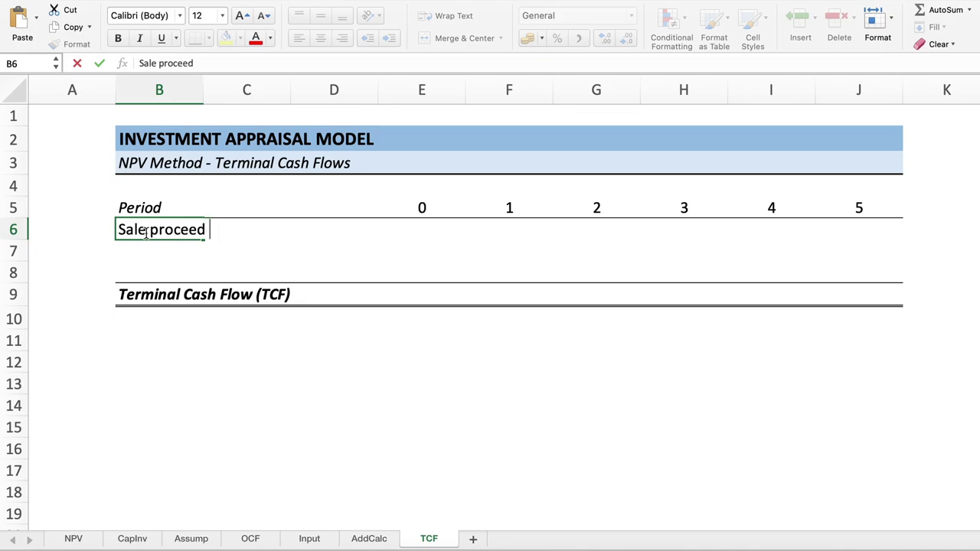
{"action": "type", "text": "of the assets"}
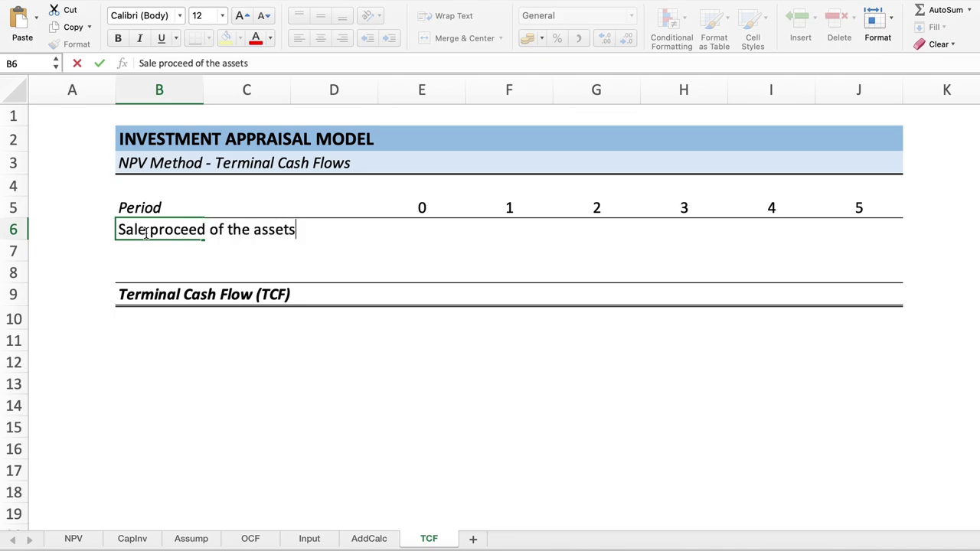
{"action": "key", "text": "Return"}
{"action": "key", "text": "Up"}
{"action": "key", "text": "Right"}
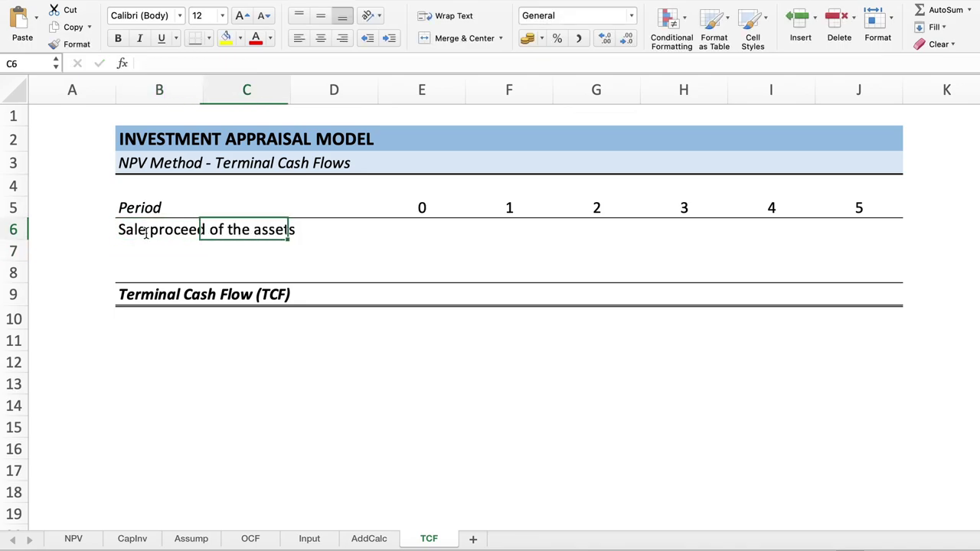
{"action": "key", "text": "Right"}
{"action": "key", "text": "Right"}
{"action": "key", "text": "Right"}
{"action": "key", "text": "Right"}
{"action": "key", "text": "Right"}
{"action": "key", "text": "Right"}
{"action": "key", "text": "Right"}
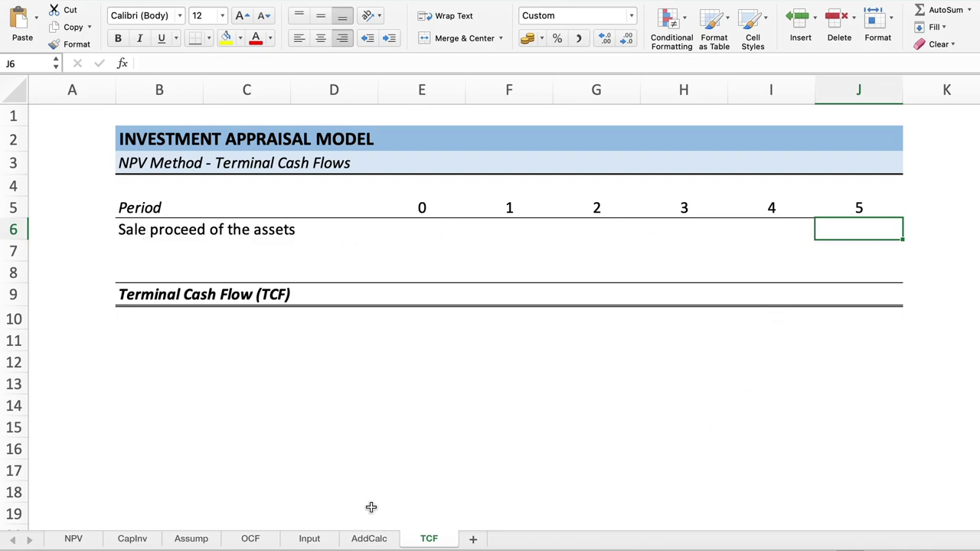
- On the Input sheet, add 'Selling price of the assets' in row 9 with 50,000 for period 5
{"action": "left_click", "coordinate": [310, 538]}
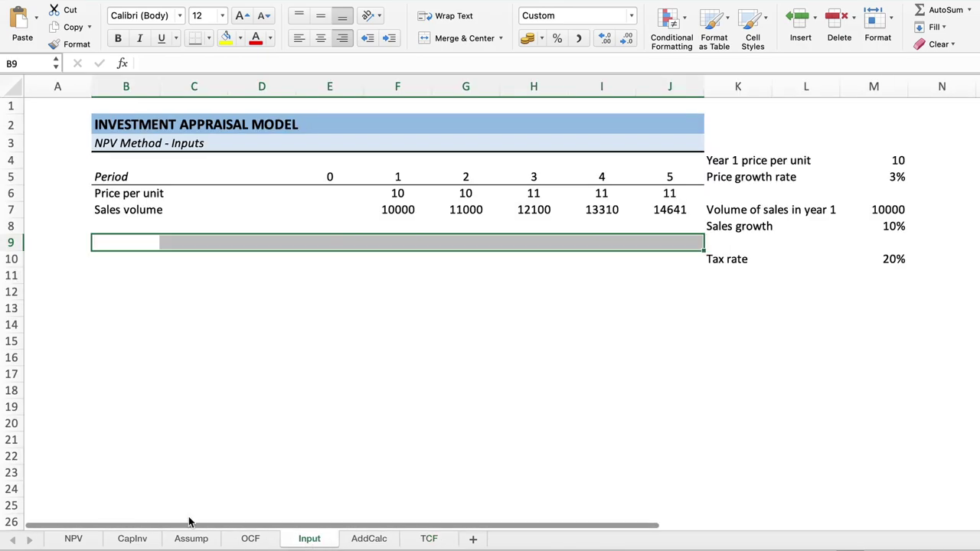
{"action": "left_click", "coordinate": [133, 246]}
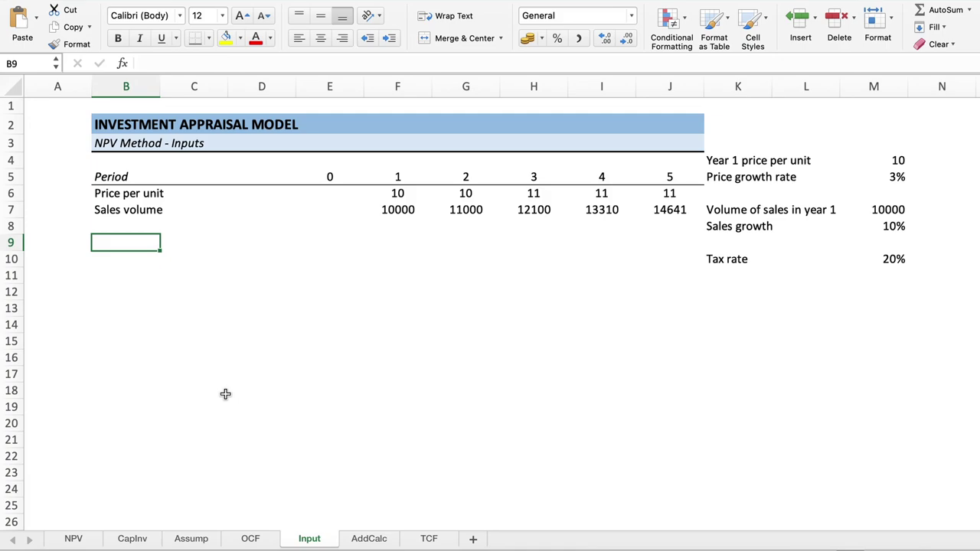
{"action": "type", "text": "Se"}
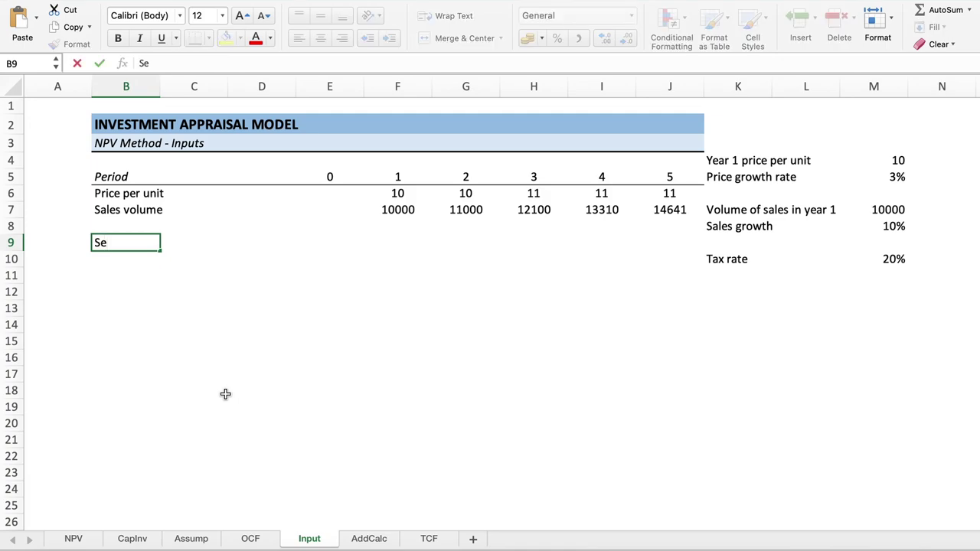
{"action": "type", "text": "lling "}
{"action": "type", "text": "pric"}
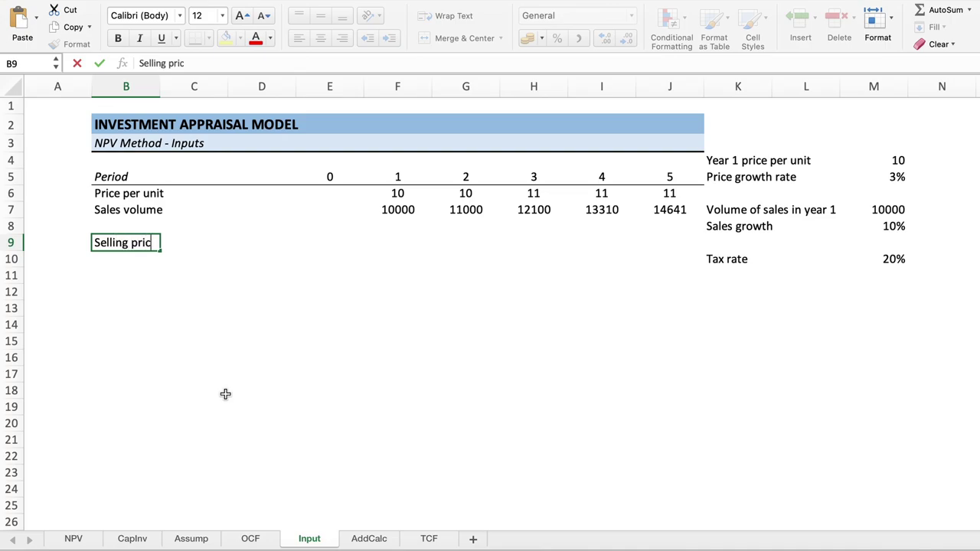
{"action": "type", "text": "e of the "}
{"action": "type", "text": "assets"}
{"action": "key", "text": "Right"}
{"action": "key", "text": "Right"}
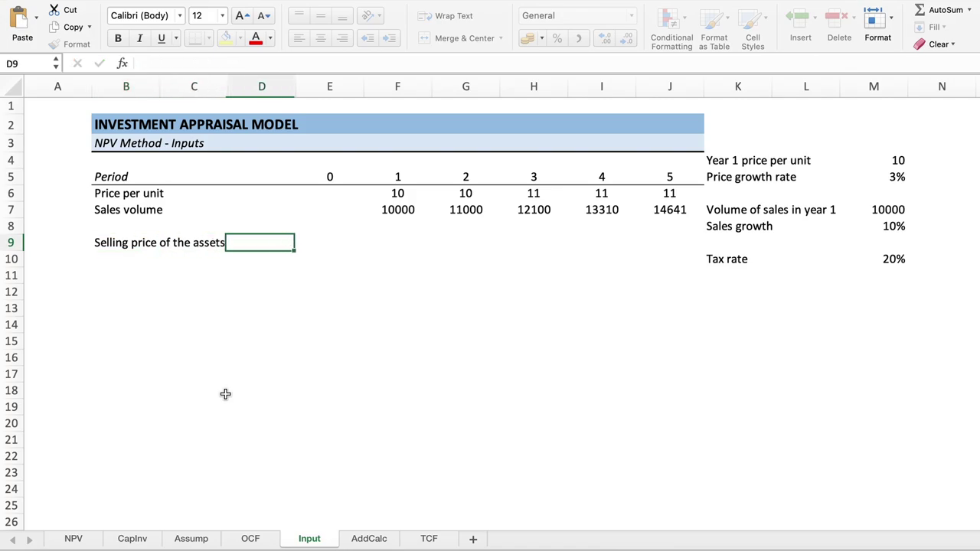
{"action": "key", "text": "Right"}
{"action": "key", "text": "Right"}
{"action": "key", "text": "Right"}
{"action": "key", "text": "Right"}
{"action": "key", "text": "Right"}
{"action": "key", "text": "Right"}
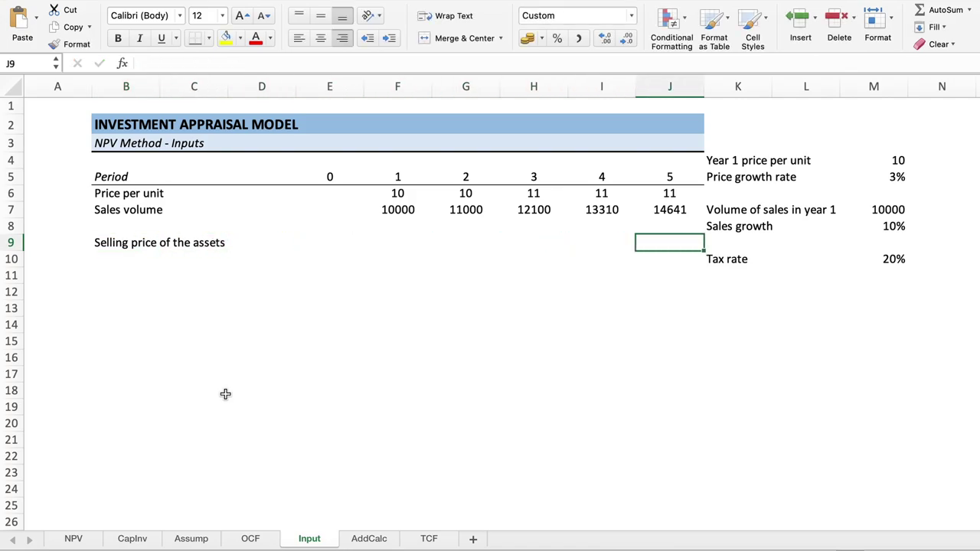
{"action": "type", "text": "50"}
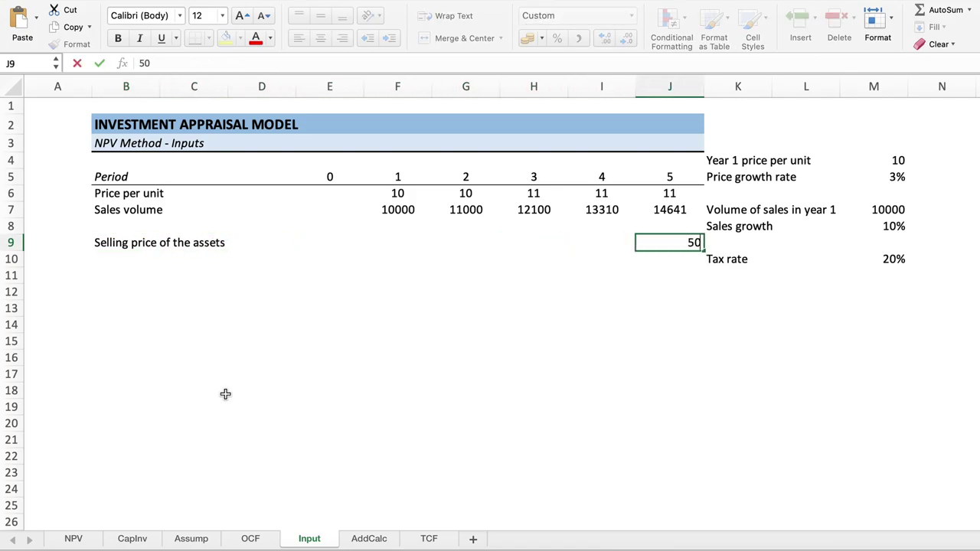
{"action": "type", "text": "000"}
{"action": "key", "text": "Return"}
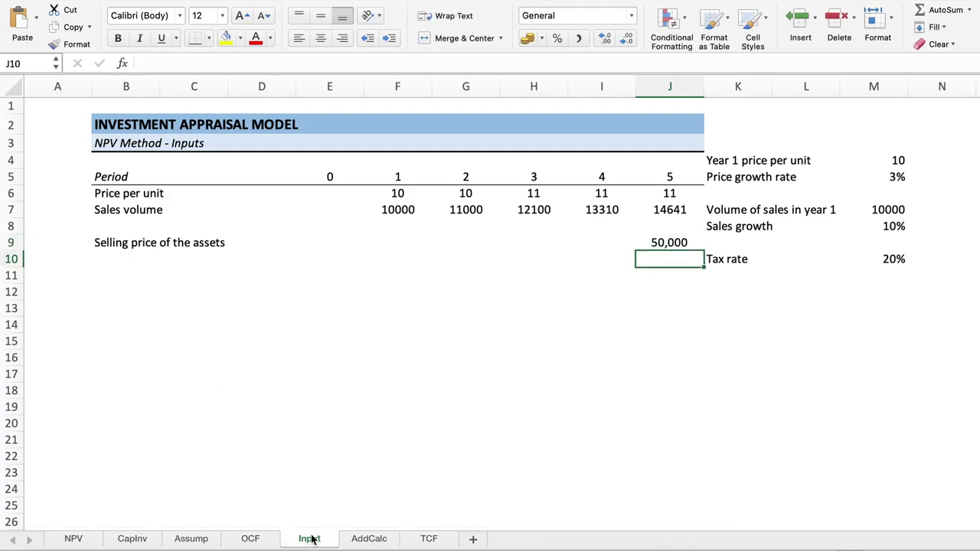
- Link the TCF period-5 sale proceeds to the selling price in Input!J9
{"action": "left_click", "coordinate": [434, 539]}
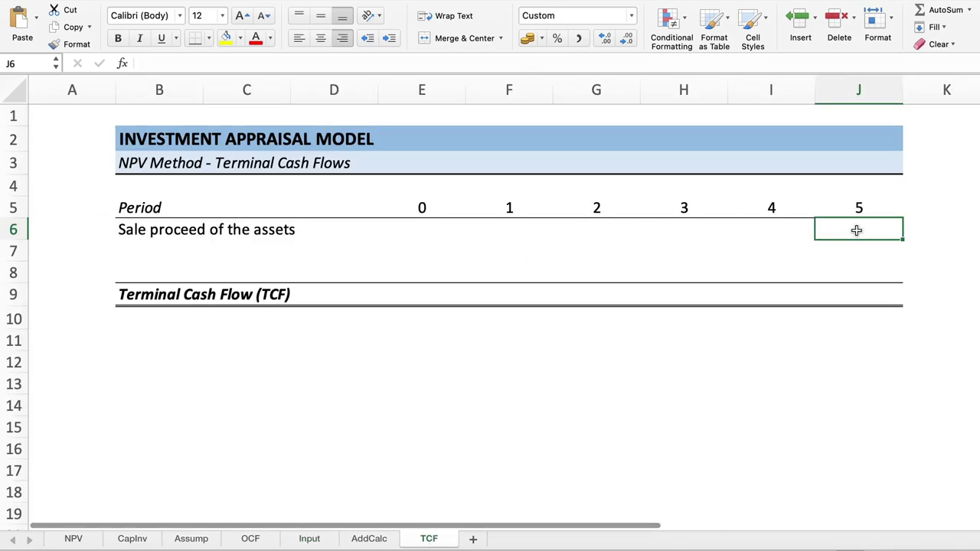
{"action": "type", "text": "="}
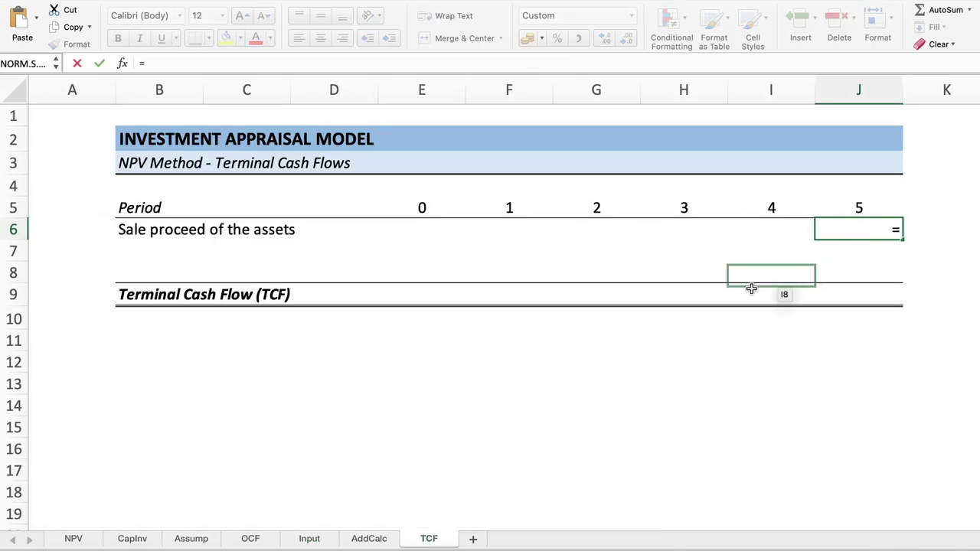
{"action": "left_click", "coordinate": [314, 539]}
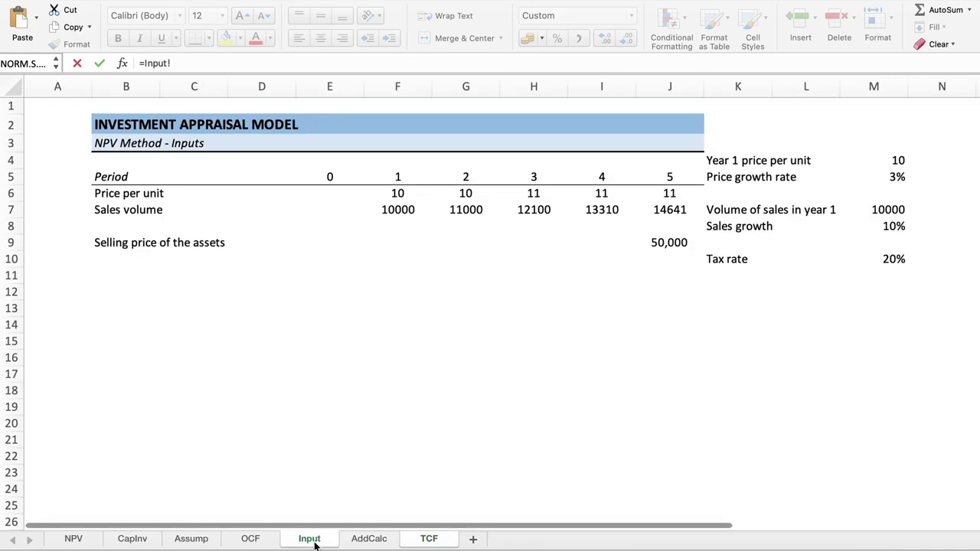
{"action": "left_click", "coordinate": [660, 241]}
{"action": "key", "text": "Return"}
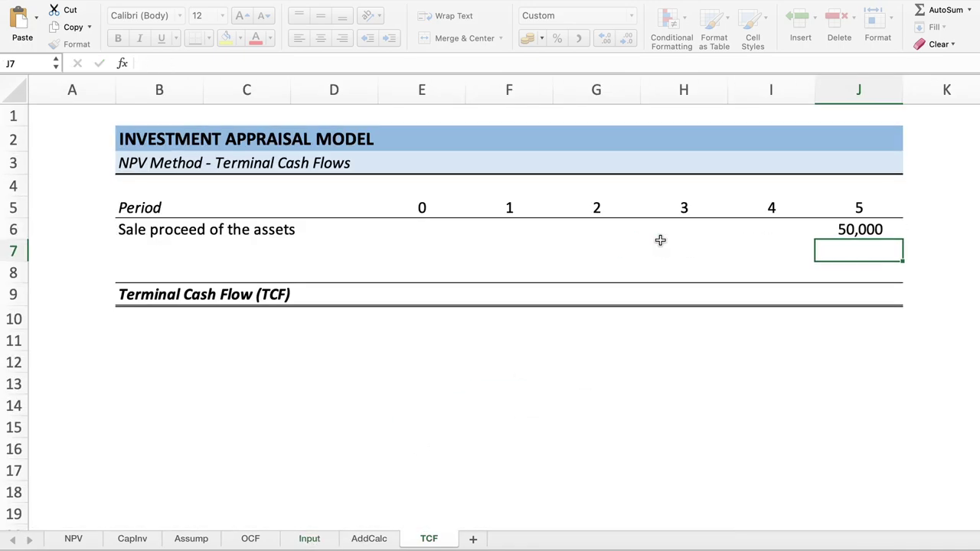
- Add the 'Tax on capital gain' label in B7 of the TCF sheet
{"action": "left_click", "coordinate": [129, 246]}
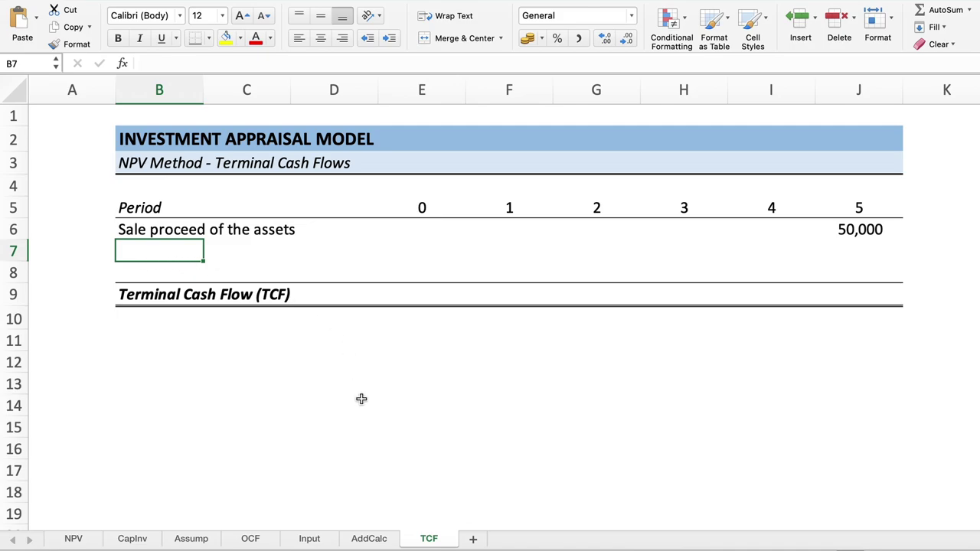
{"action": "type", "text": "Tax o"}
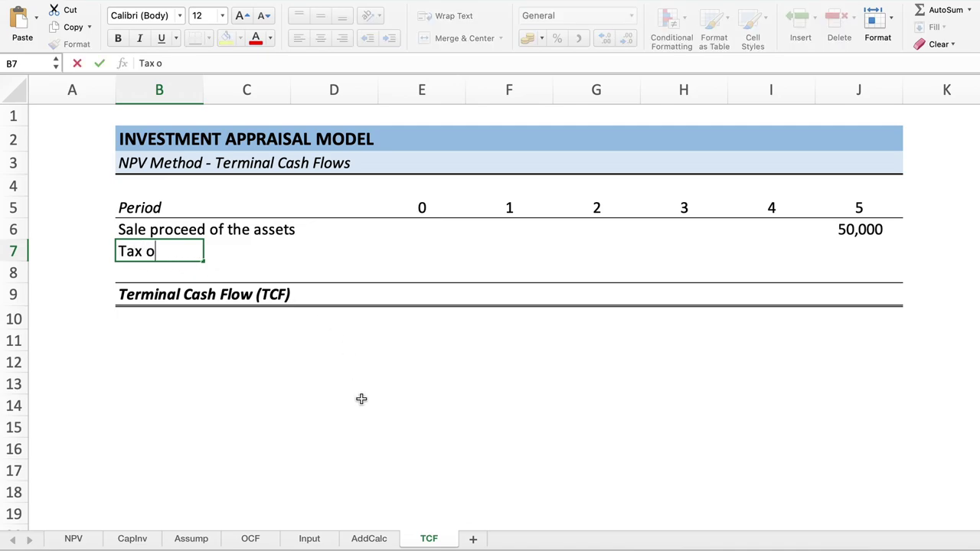
{"action": "type", "text": "n capital "}
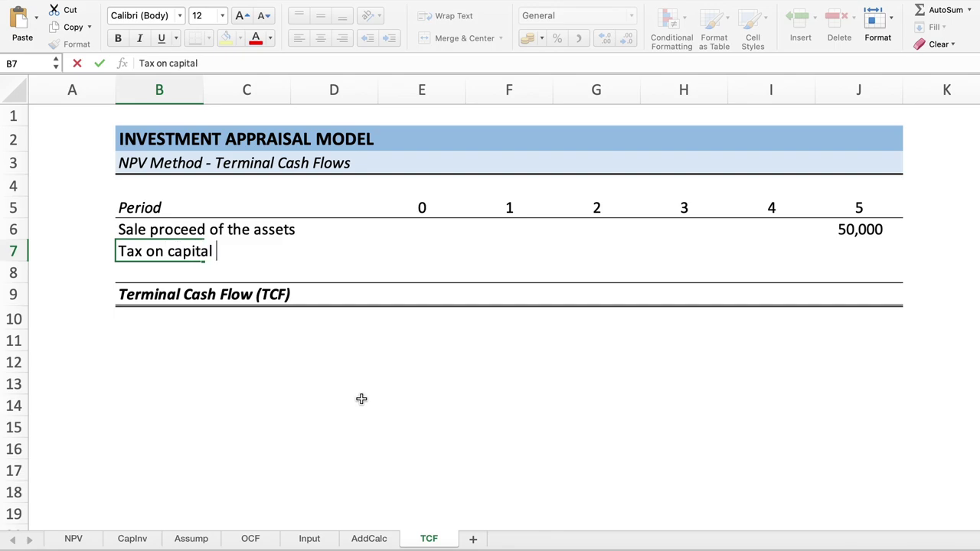
{"action": "type", "text": "gain"}
{"action": "key", "text": "Tab"}
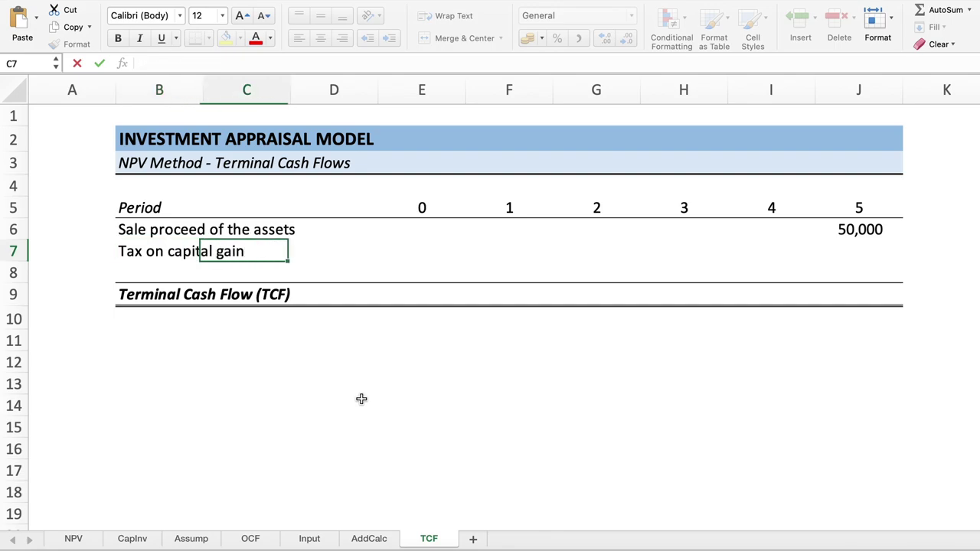
{"action": "key", "text": "Right"}
{"action": "key", "text": "Right"}
{"action": "key", "text": "Right"}
{"action": "key", "text": "Right"}
{"action": "key", "text": "Right"}
{"action": "key", "text": "Right"}
{"action": "key", "text": "Right"}
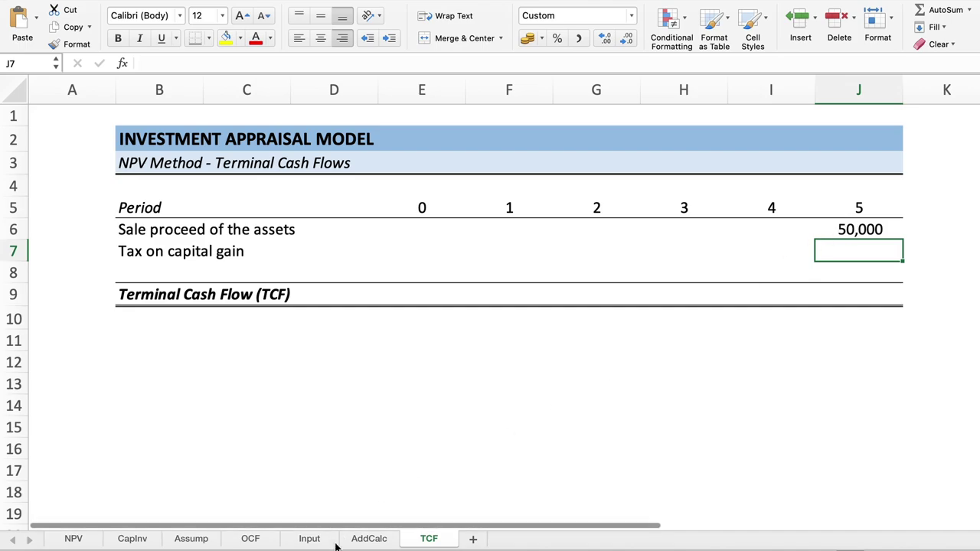
{"action": "left_click", "coordinate": [361, 540]}
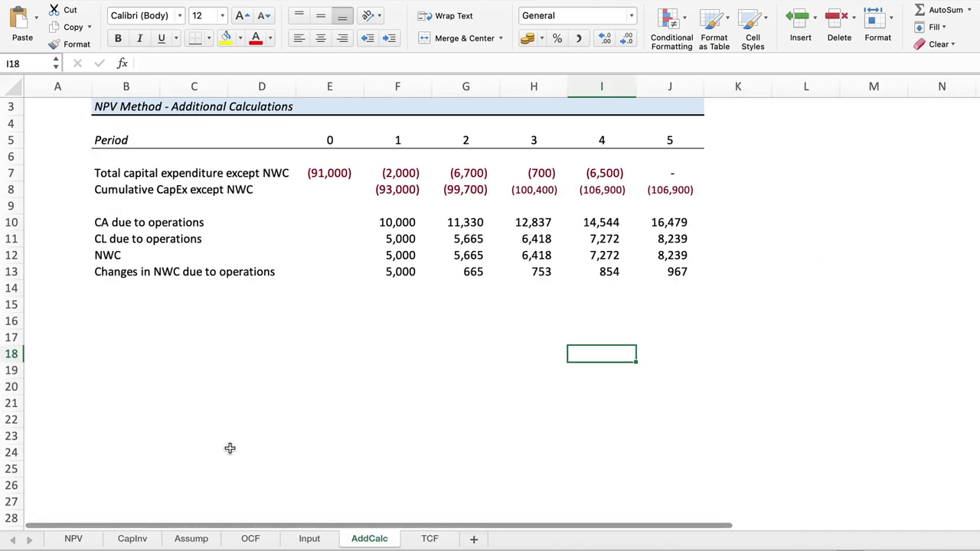
{"action": "left_click", "coordinate": [107, 303]}
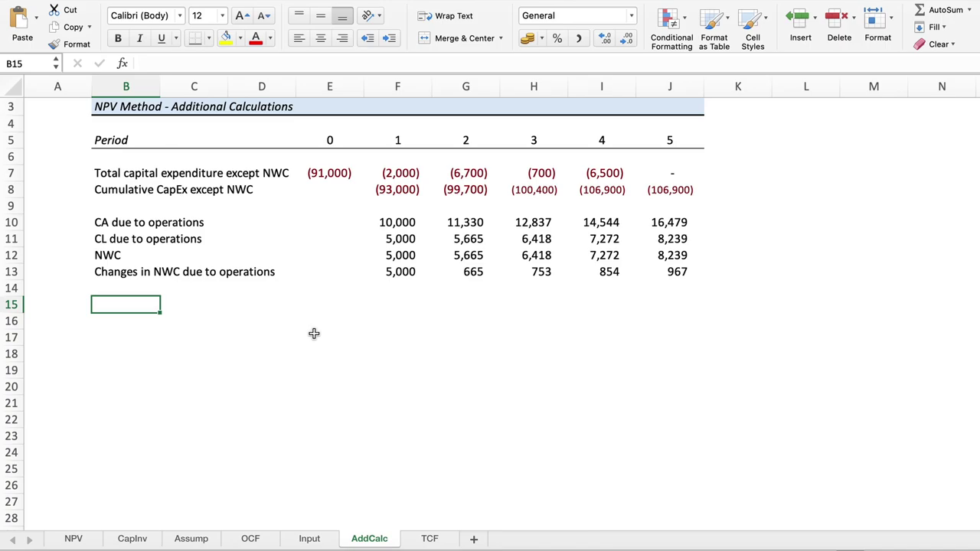
{"action": "left_click", "coordinate": [12, 190]}
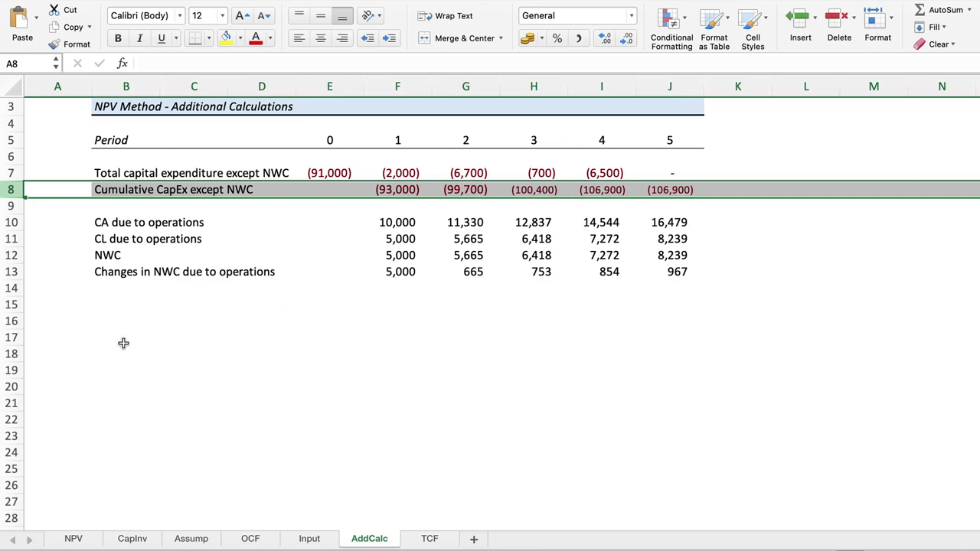
{"action": "left_click", "coordinate": [113, 309]}
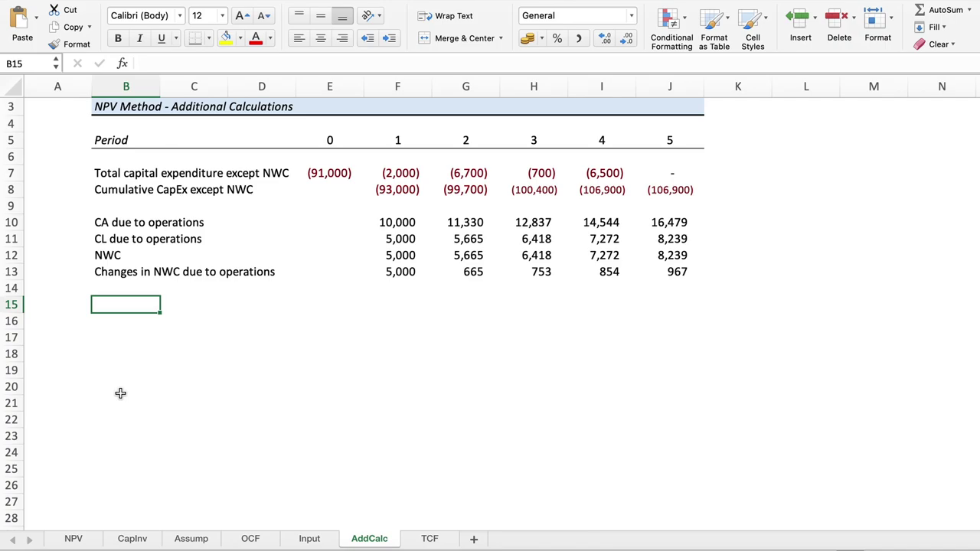
- Add a Depreciation row linked to =OCF!F9 and filled across periods 1 to 5
{"action": "type", "text": "Depre"}
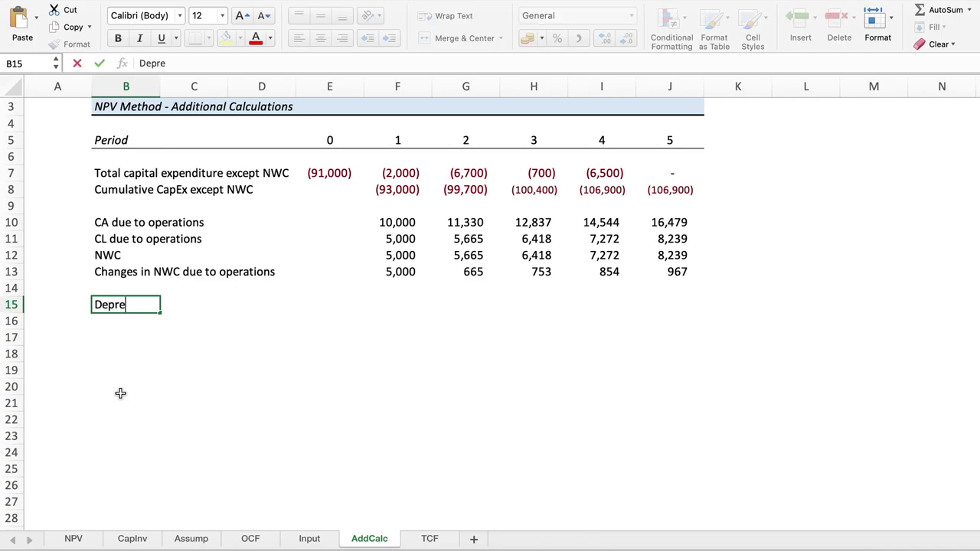
{"action": "type", "text": "ciat"}
{"action": "type", "text": "ion"}
{"action": "key", "text": "Tab"}
{"action": "key", "text": "Tab"}
{"action": "key", "text": "Tab"}
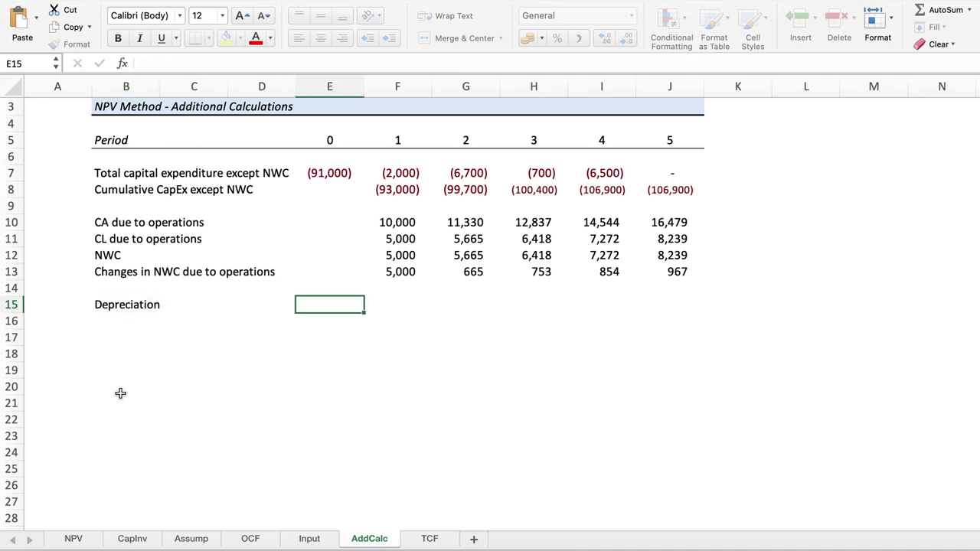
{"action": "key", "text": "Tab"}
{"action": "type", "text": "="}
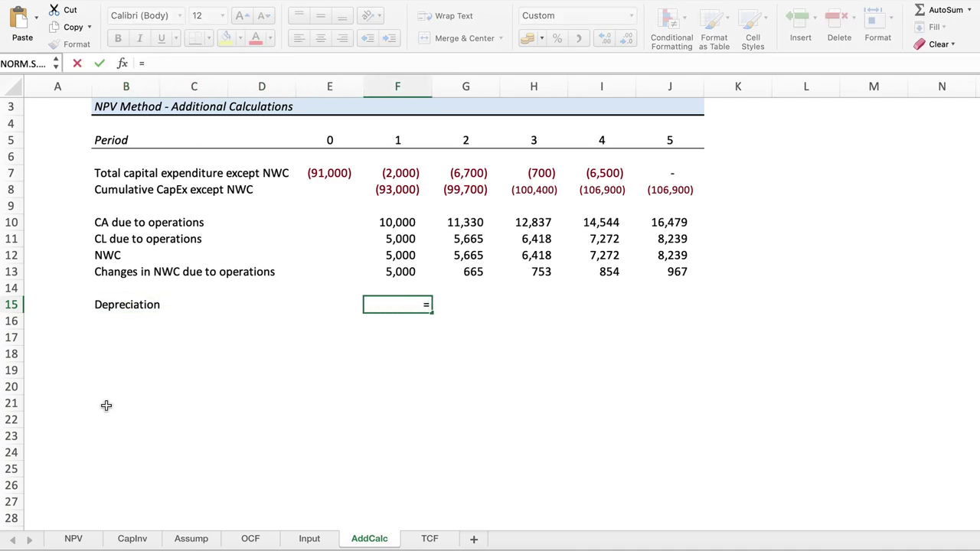
{"action": "left_click", "coordinate": [251, 539]}
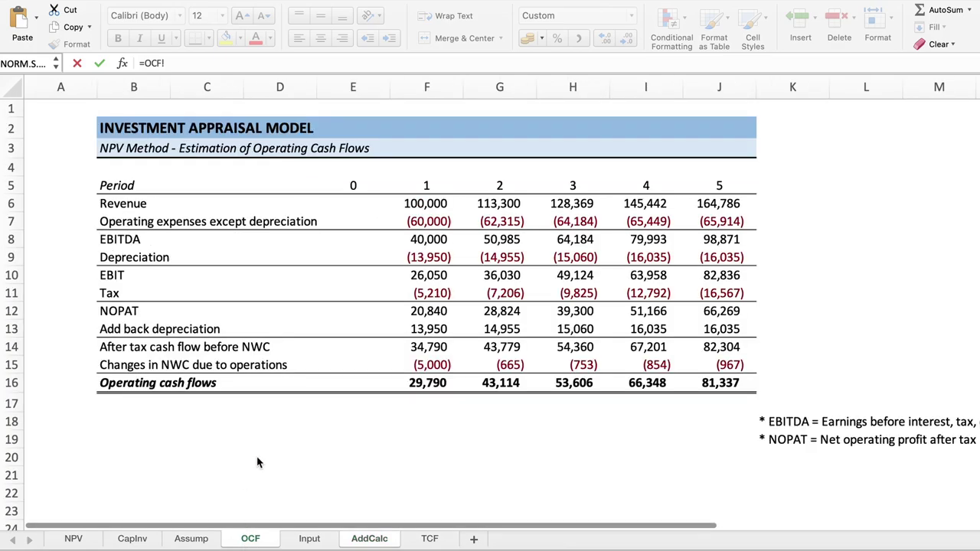
{"action": "left_click", "coordinate": [414, 258]}
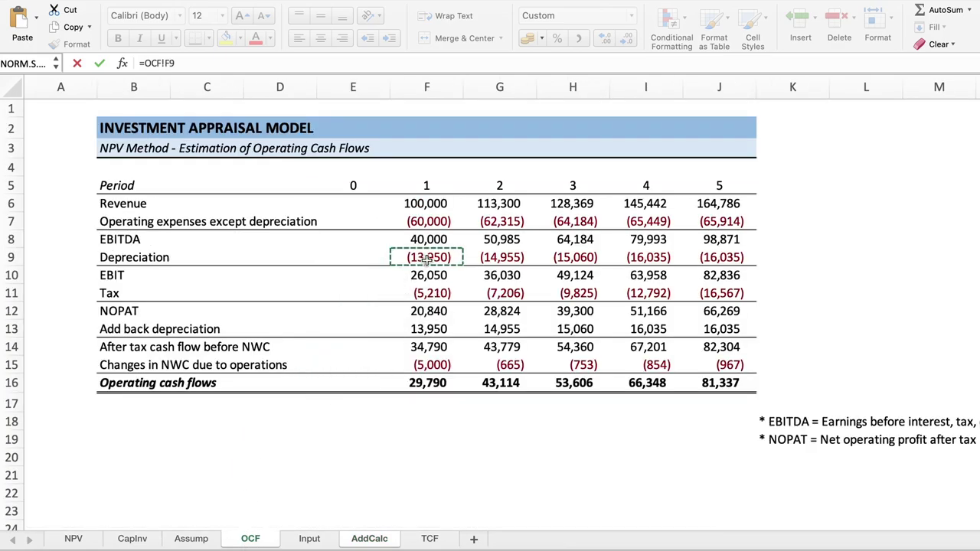
{"action": "key", "text": "Return"}
{"action": "left_click", "coordinate": [398, 303]}
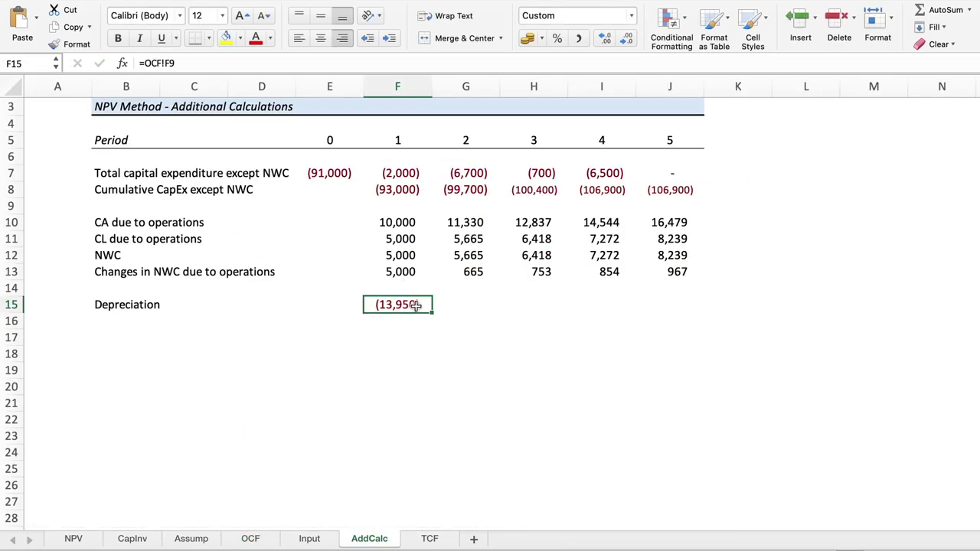
{"action": "left_click_drag", "start_coordinate": [433, 312], "coordinate": [678, 314]}
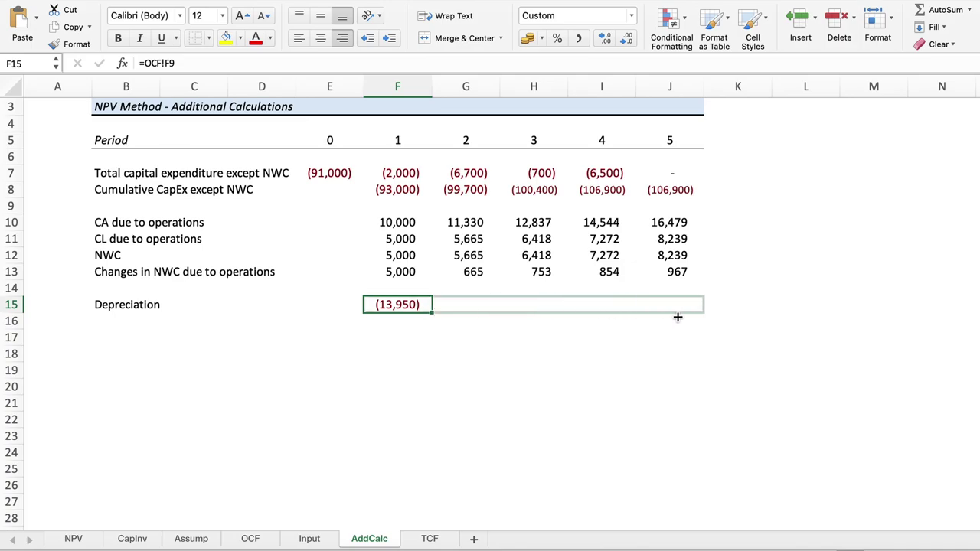
{"action": "left_click", "coordinate": [98, 326]}
{"action": "left_click", "coordinate": [98, 336]}
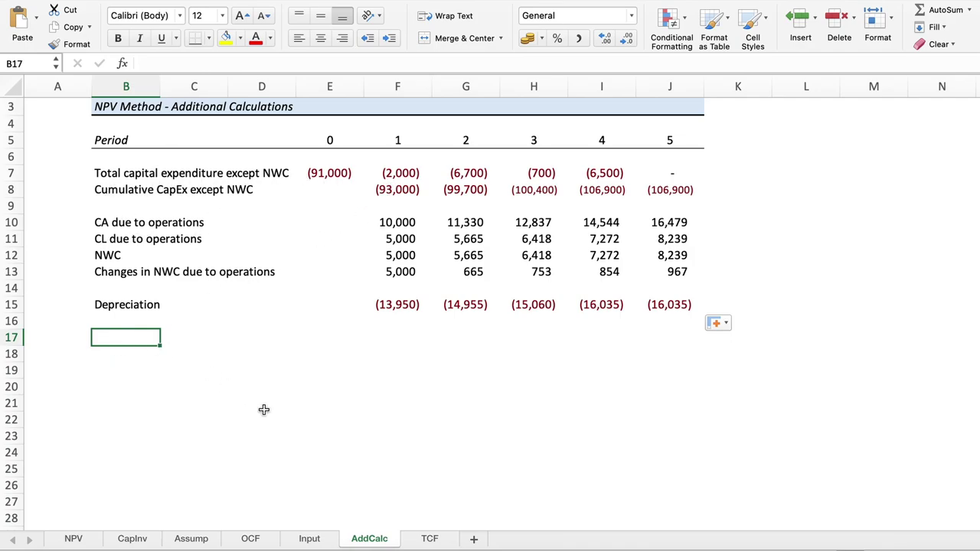
- Add a 'Book value of assets' row with =F8 in F17, filled across to J17
{"action": "type", "text": "Book va"}
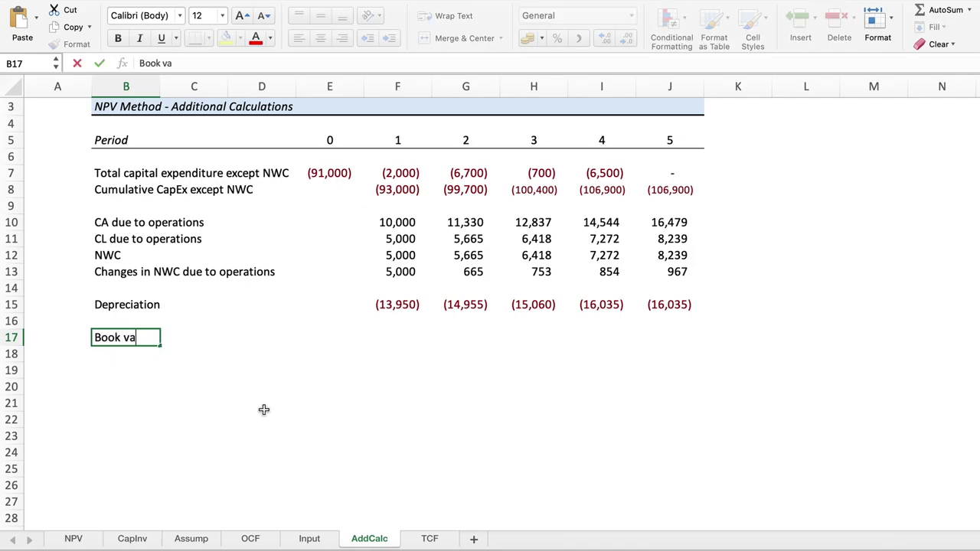
{"action": "type", "text": "lue "}
{"action": "type", "text": "of assets"}
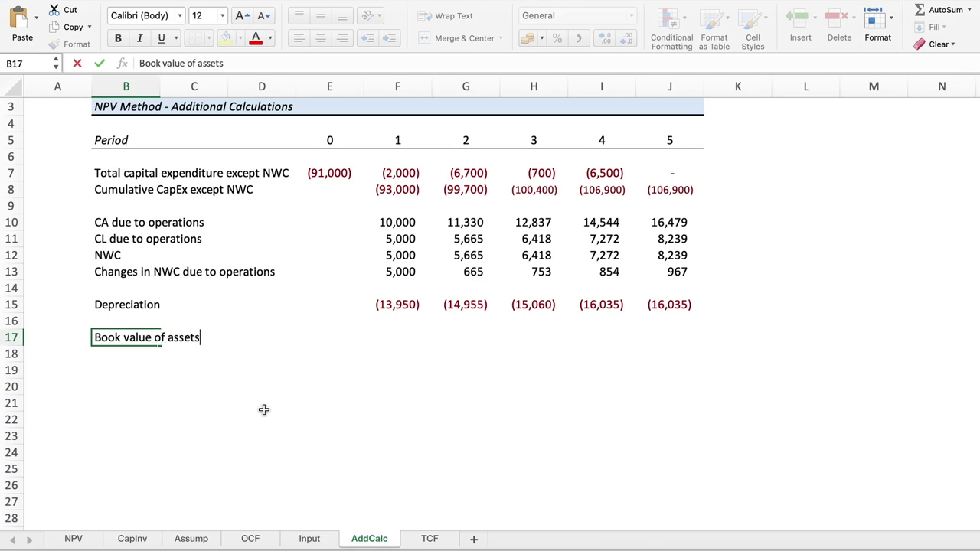
{"action": "key", "text": "Tab"}
{"action": "key", "text": "Tab"}
{"action": "key", "text": "Tab"}
{"action": "key", "text": "Tab"}
{"action": "type", "text": "="}
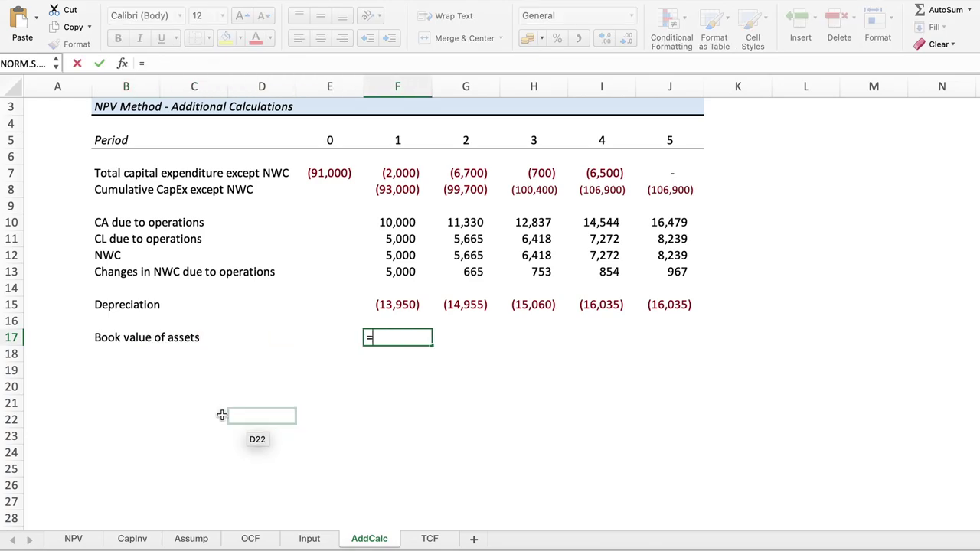
{"action": "left_click", "coordinate": [397, 191]}
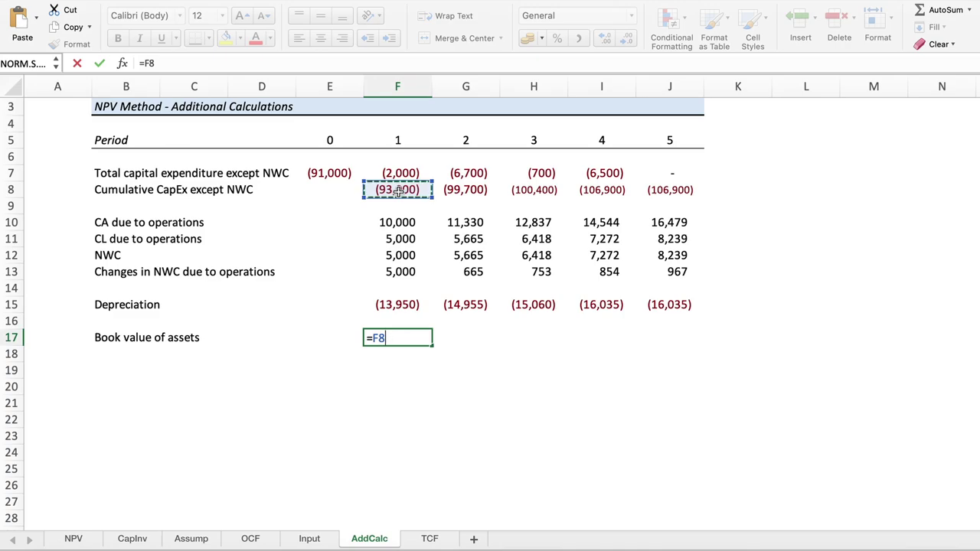
{"action": "key", "text": "Return"}
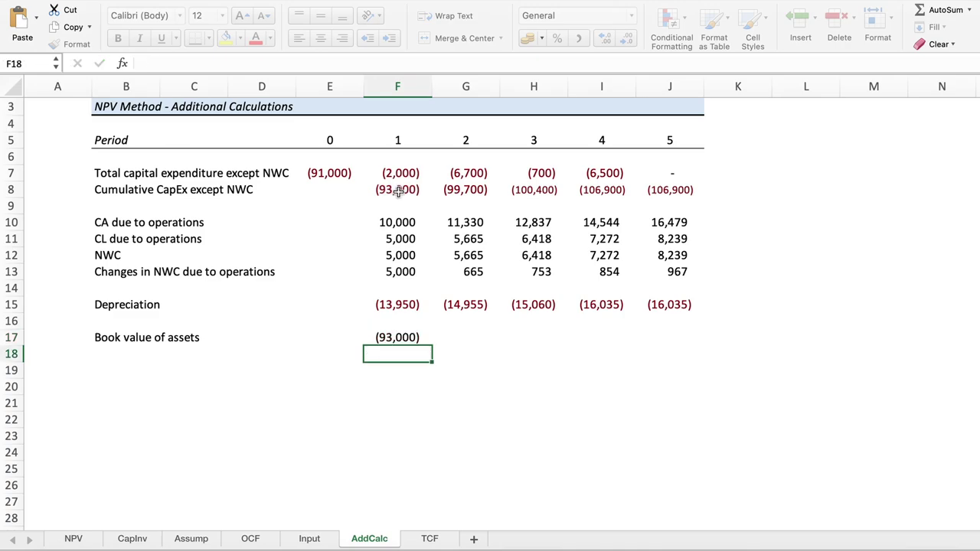
{"action": "left_click", "coordinate": [413, 337]}
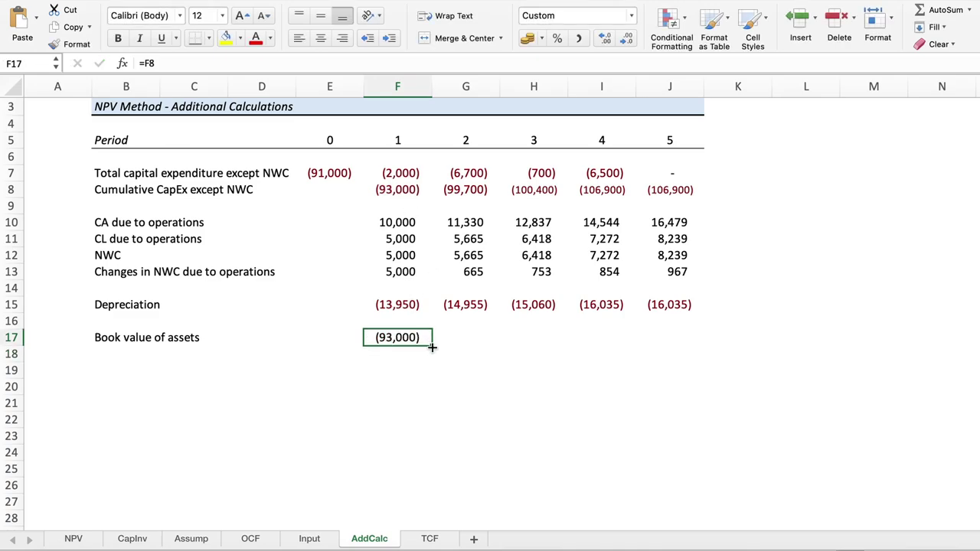
{"action": "left_click_drag", "start_coordinate": [433, 346], "coordinate": [676, 344]}
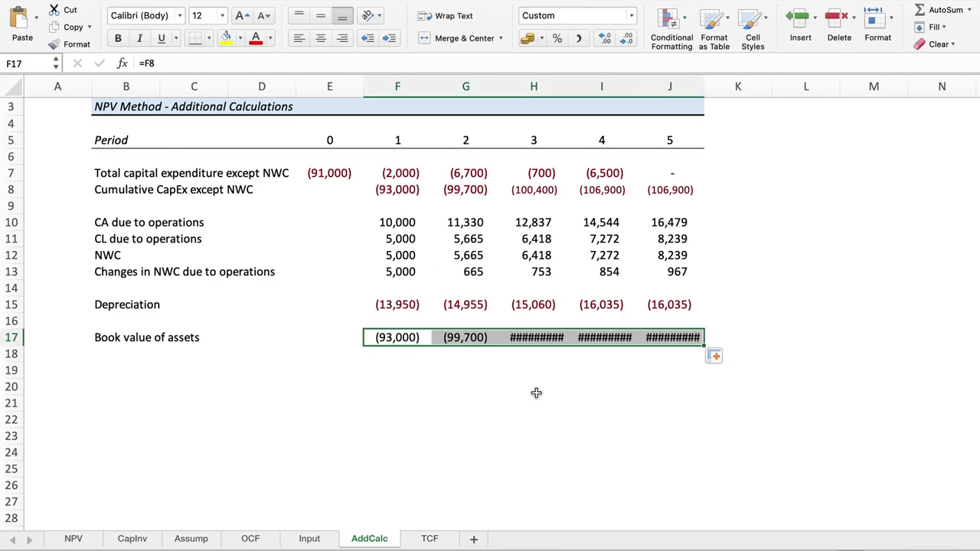
{"action": "left_click", "coordinate": [527, 342]}
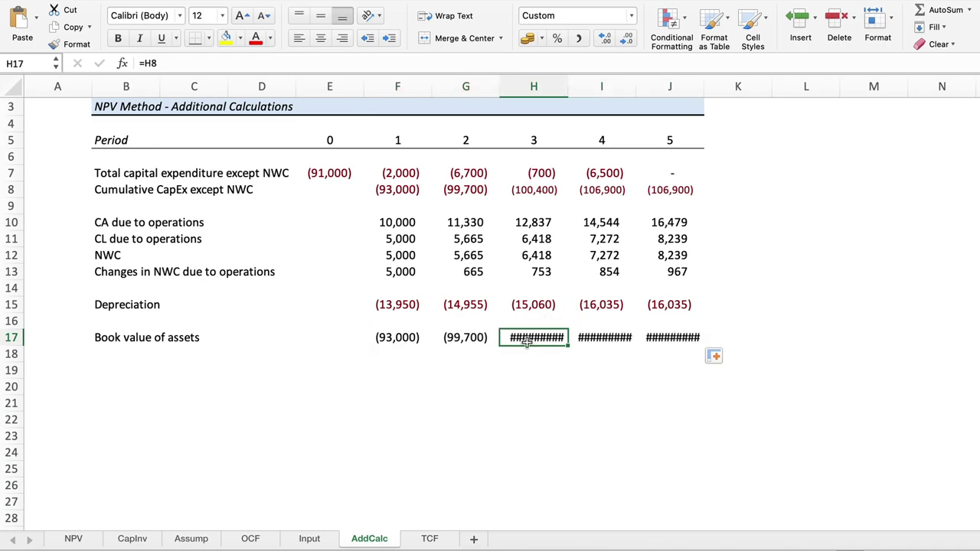
- Copy the cumulative CapEx cell's formatting over the whole AddCalc calculation area
{"action": "left_click", "coordinate": [387, 190]}
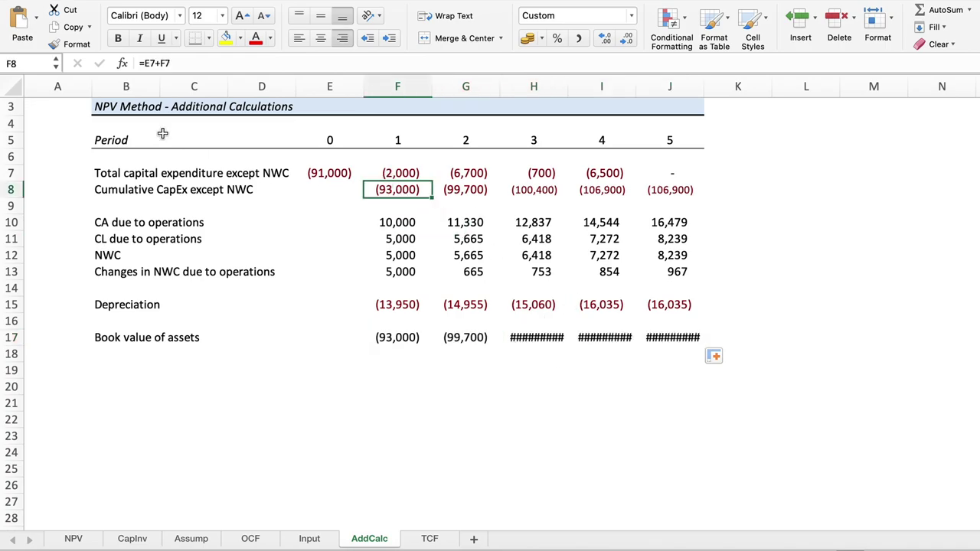
{"action": "left_click", "coordinate": [73, 44]}
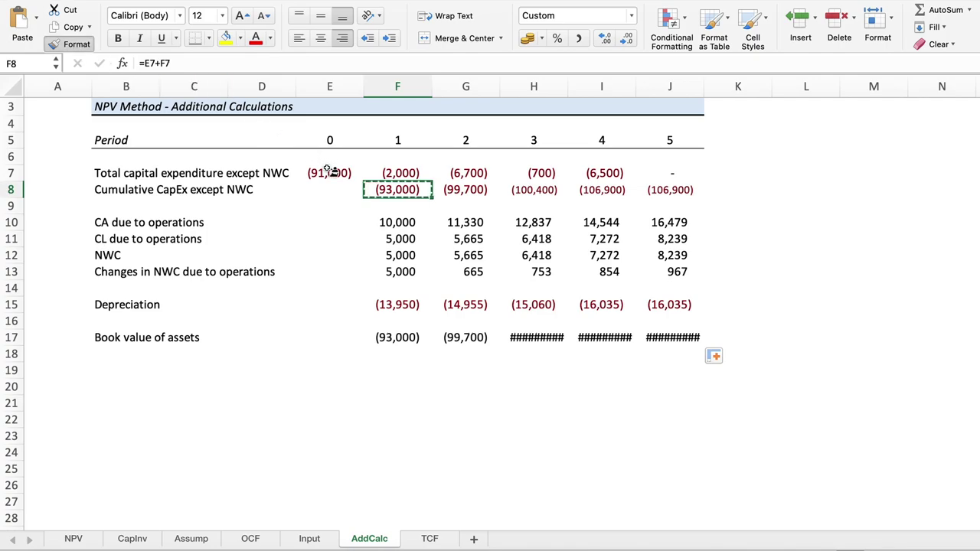
{"action": "left_click_drag", "start_coordinate": [329, 172], "coordinate": [685, 513]}
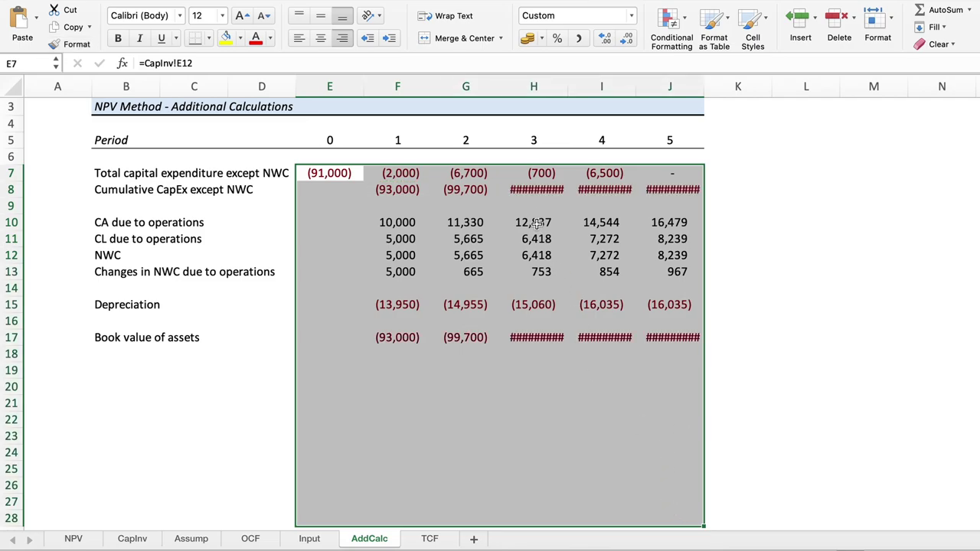
- Decrease the font size of periods 3–5 in the cumulative CapEx and book value rows
{"action": "left_click", "coordinate": [536, 190]}
{"action": "key", "text": "shift+Right"}
{"action": "key", "text": "shift+Right"}
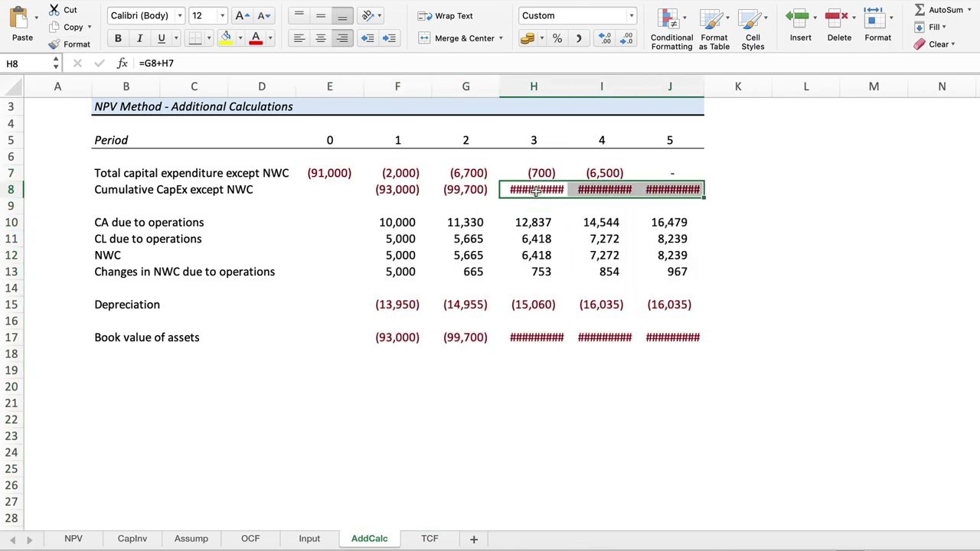
{"action": "left_click", "coordinate": [264, 16]}
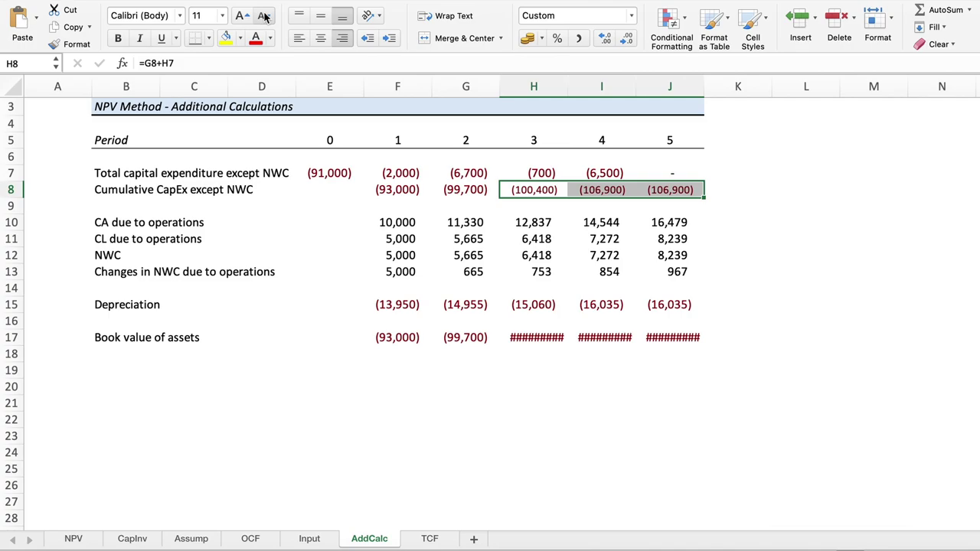
{"action": "left_click", "coordinate": [535, 341]}
{"action": "key", "text": "shift+Right"}
{"action": "key", "text": "shift+Right"}
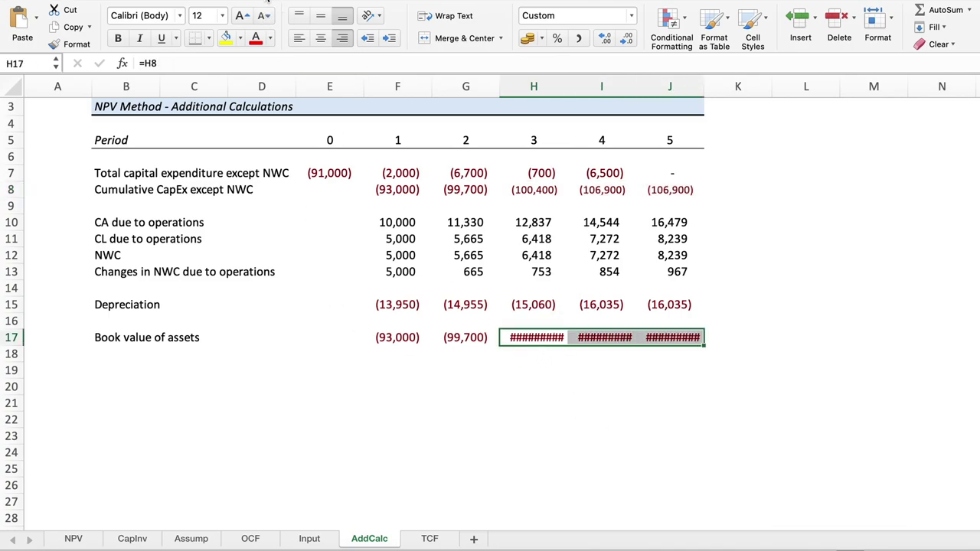
{"action": "left_click", "coordinate": [264, 17]}
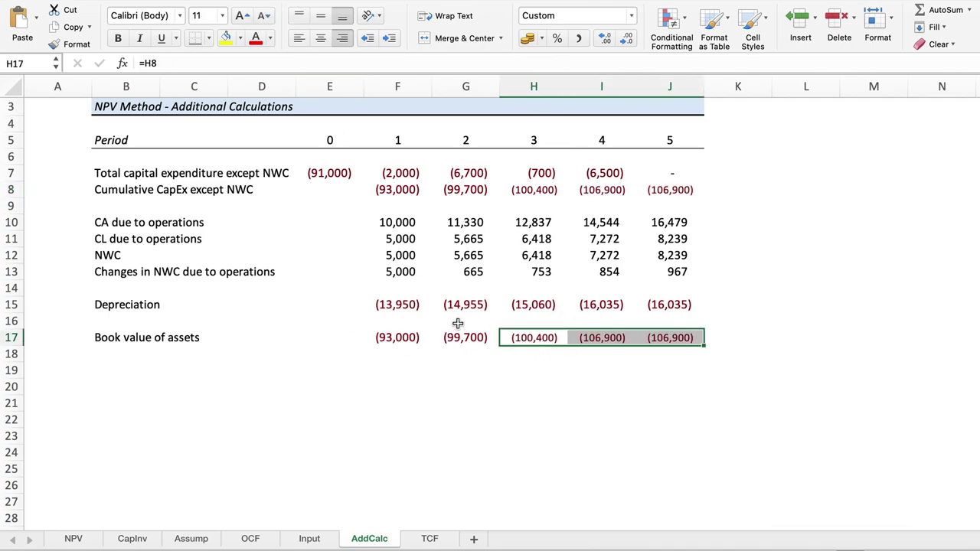
{"action": "left_click", "coordinate": [409, 396]}
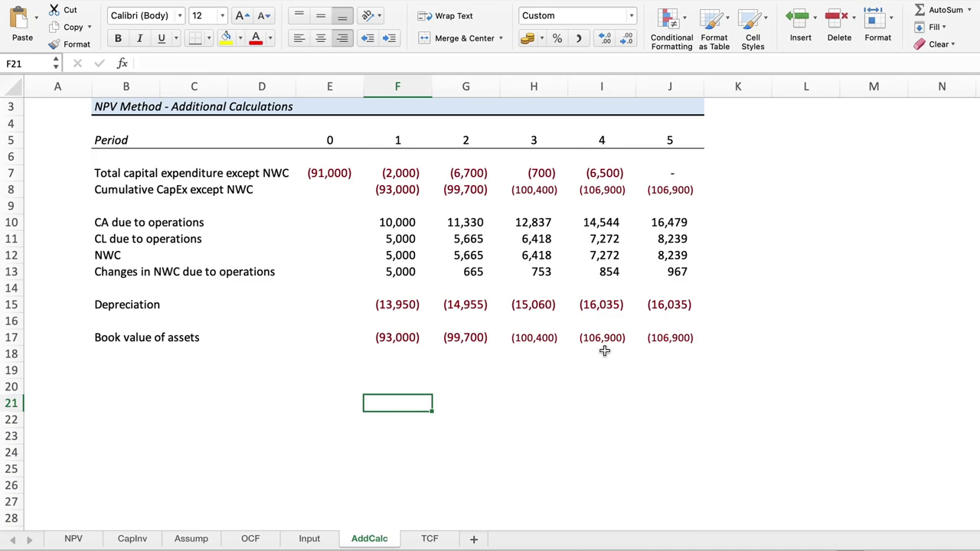
- Label row 18 'Accumulated depreciation' and set period 1 to =F15
{"action": "left_click", "coordinate": [111, 352]}
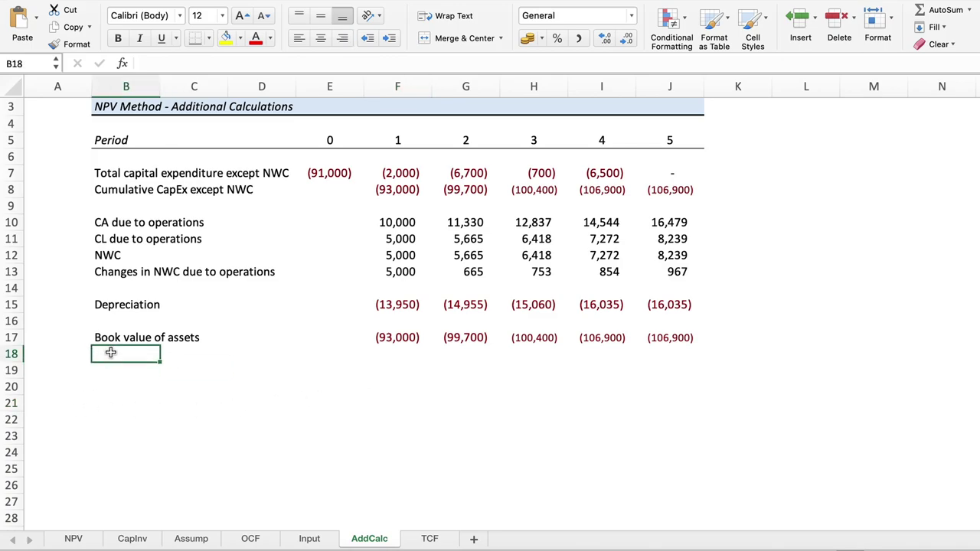
{"action": "type", "text": "Acc"}
{"action": "type", "text": "umulated d"}
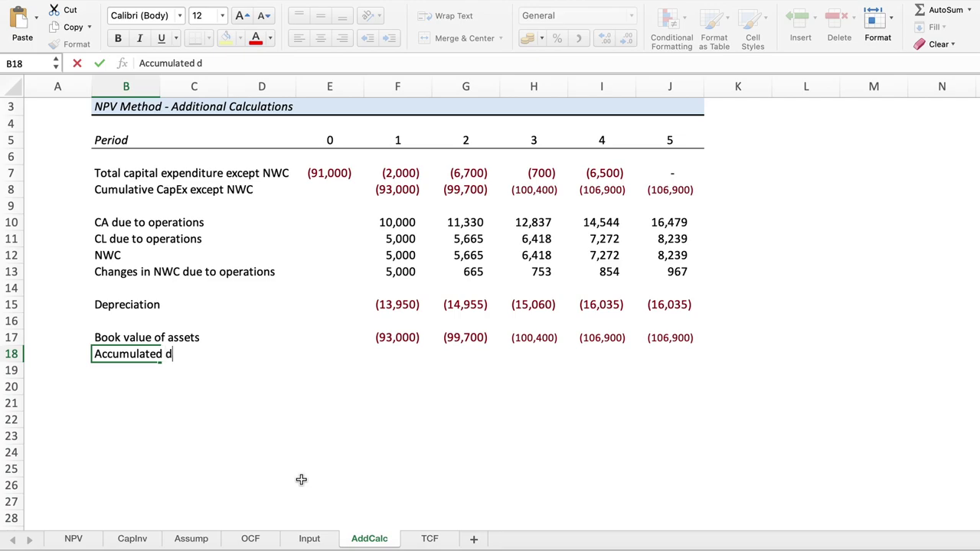
{"action": "type", "text": "epreciat"}
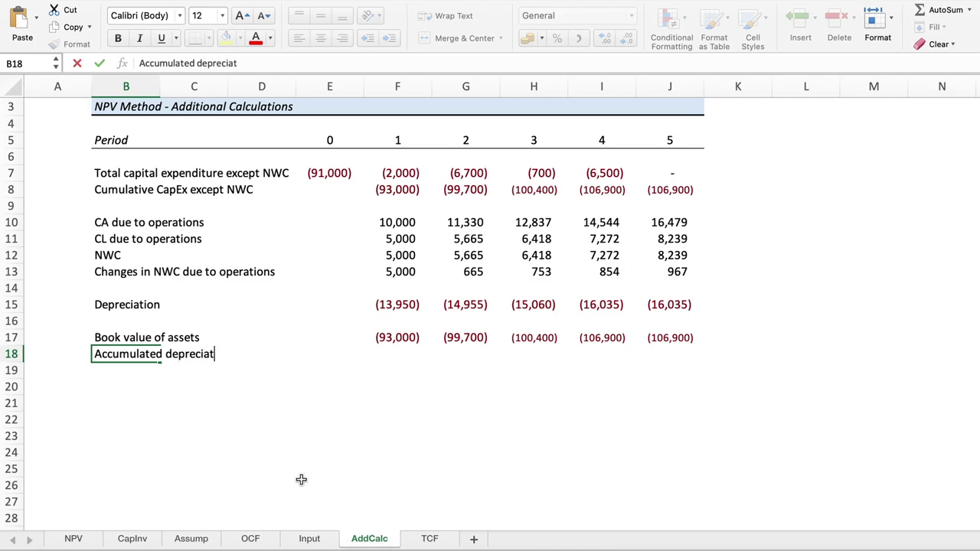
{"action": "type", "text": "io"}
{"action": "key", "text": "Tab"}
{"action": "key", "text": "Tab"}
{"action": "key", "text": "Tab"}
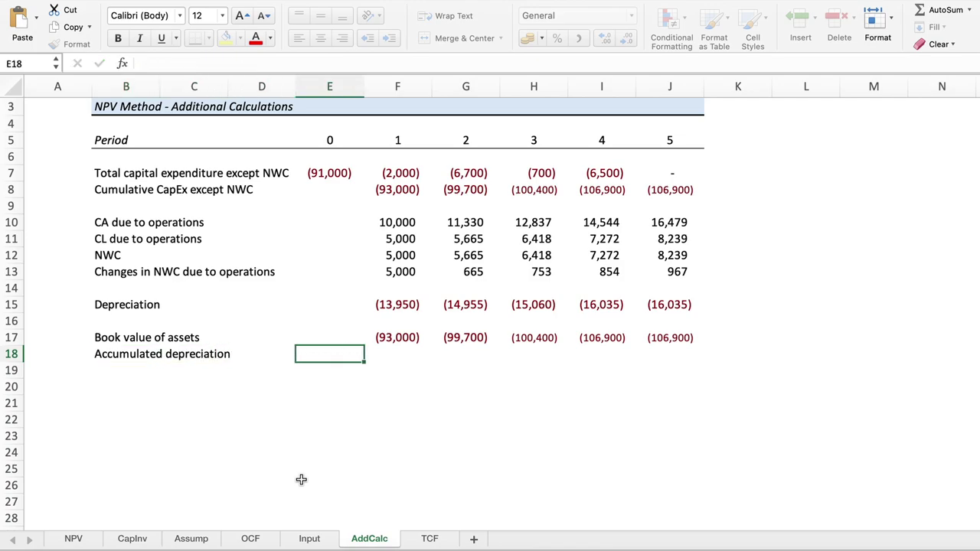
{"action": "key", "text": "Tab"}
{"action": "type", "text": "="}
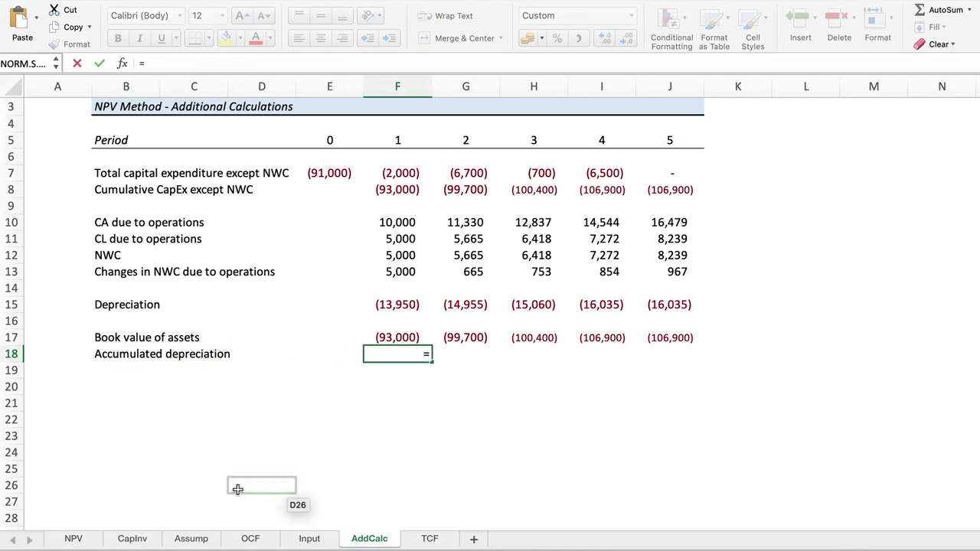
{"action": "left_click", "coordinate": [397, 306]}
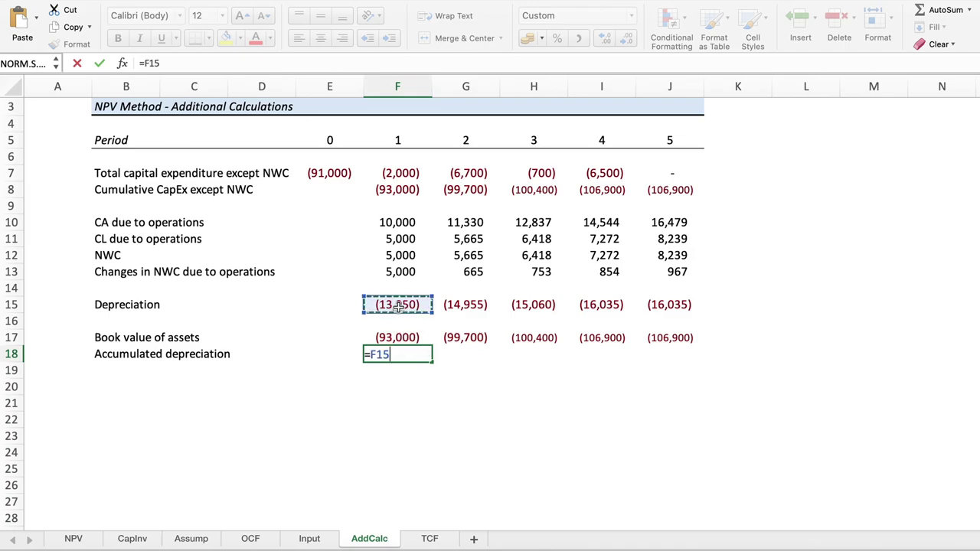
{"action": "key", "text": "Return"}
- Enter =F18+G15 in G18 and fill the running total through J18
{"action": "key", "text": "Up"}
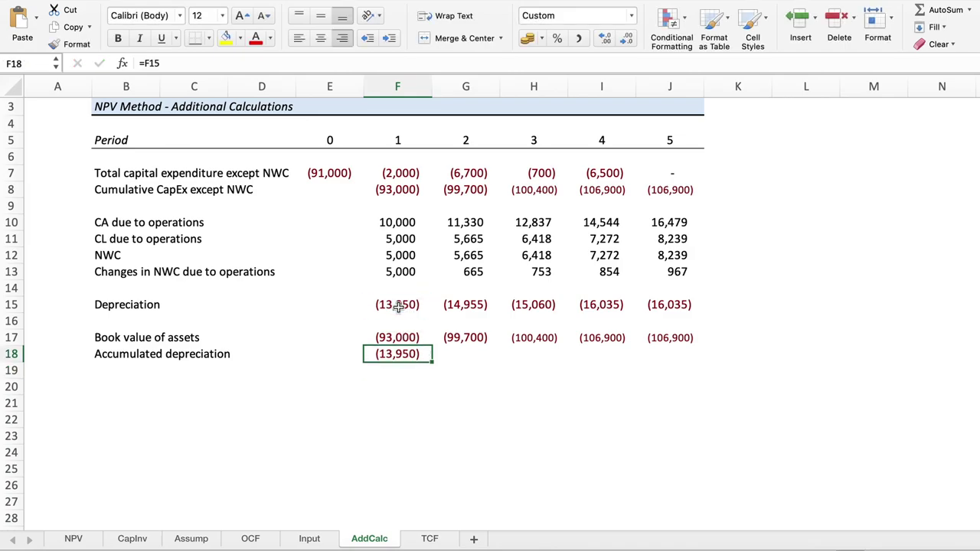
{"action": "key", "text": "Right"}
{"action": "type", "text": "="}
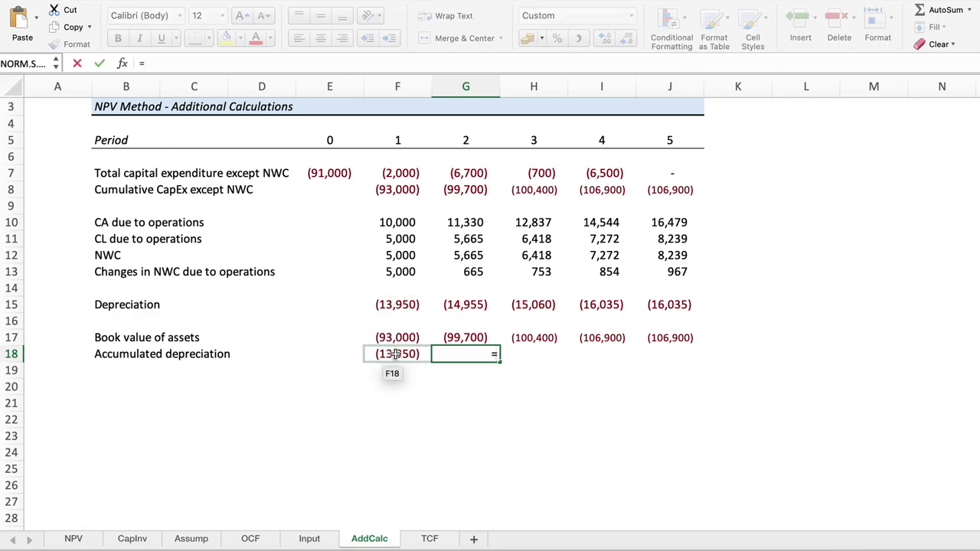
{"action": "left_click", "coordinate": [410, 355]}
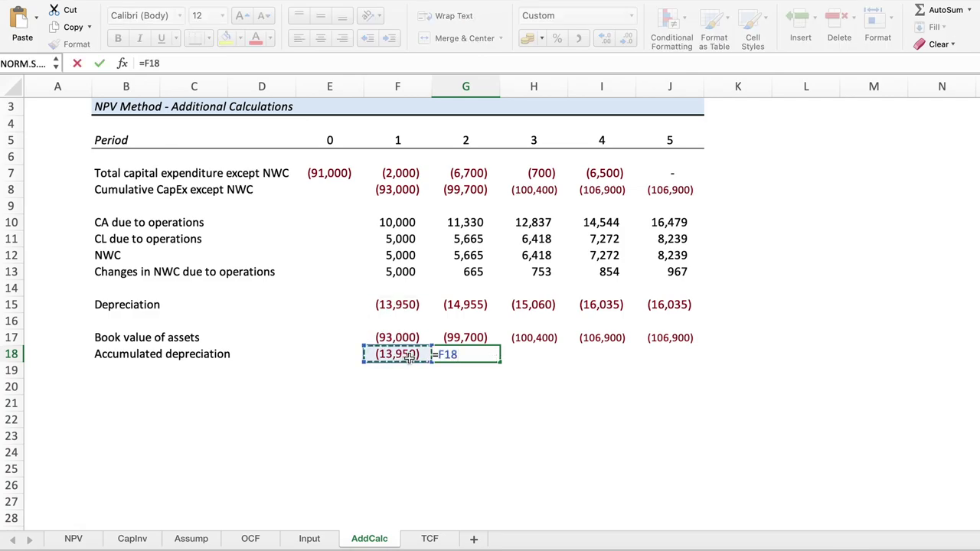
{"action": "type", "text": "+"}
{"action": "left_click", "coordinate": [472, 306]}
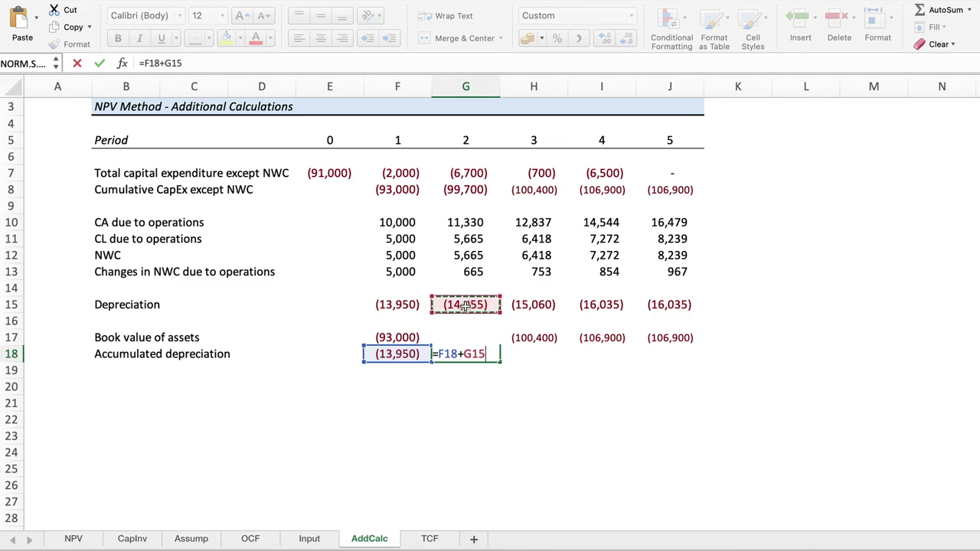
{"action": "key", "text": "Return"}
{"action": "left_click", "coordinate": [472, 358]}
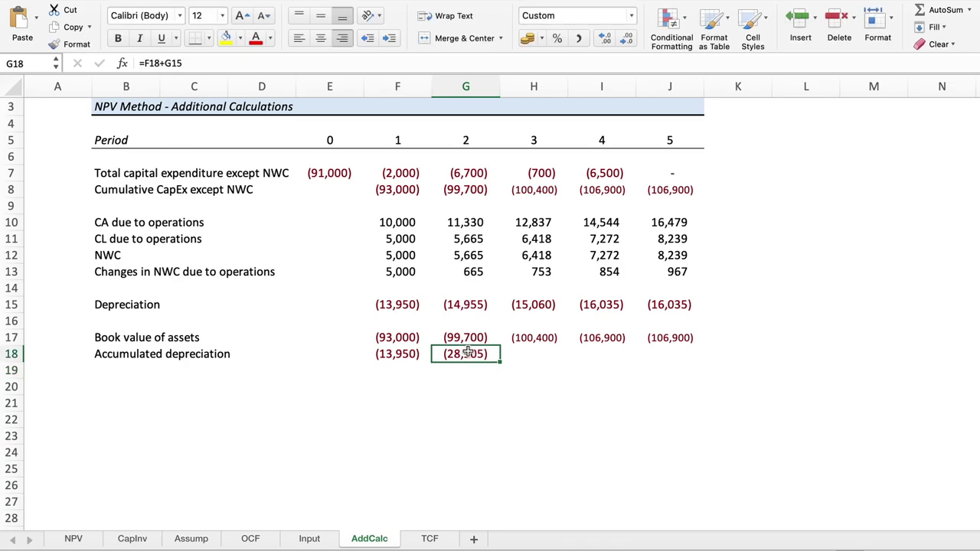
{"action": "left_click_drag", "start_coordinate": [499, 364], "coordinate": [679, 365]}
{"action": "left_click", "coordinate": [582, 406]}
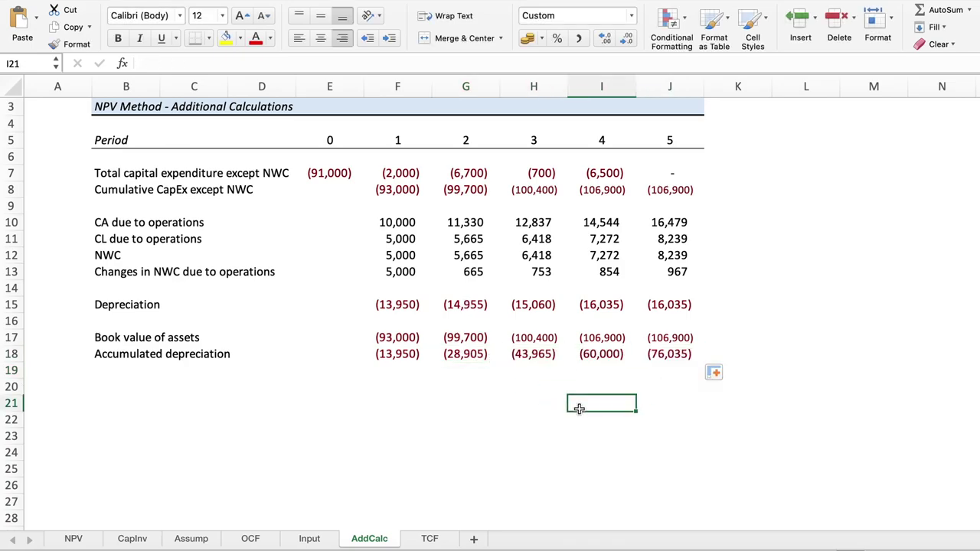
- Add a bottom border under the Accumulated depreciation row
{"action": "left_click", "coordinate": [111, 375]}
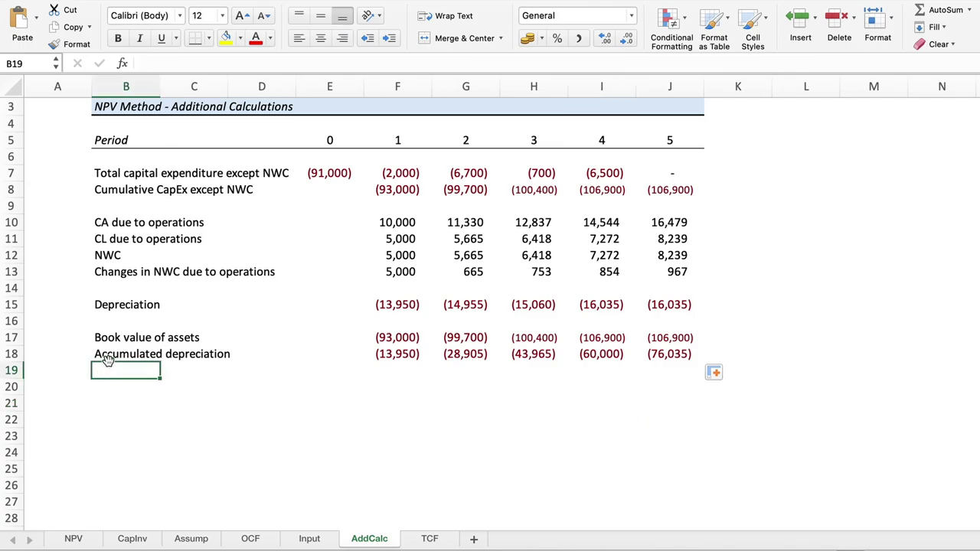
{"action": "left_click", "coordinate": [106, 360]}
{"action": "key", "text": "shift+Right"}
{"action": "key", "text": "shift+Right"}
{"action": "key", "text": "shift+Right"}
{"action": "key", "text": "shift+Right"}
{"action": "key", "text": "shift+Right"}
{"action": "key", "text": "shift+Right"}
{"action": "key", "text": "shift+Right"}
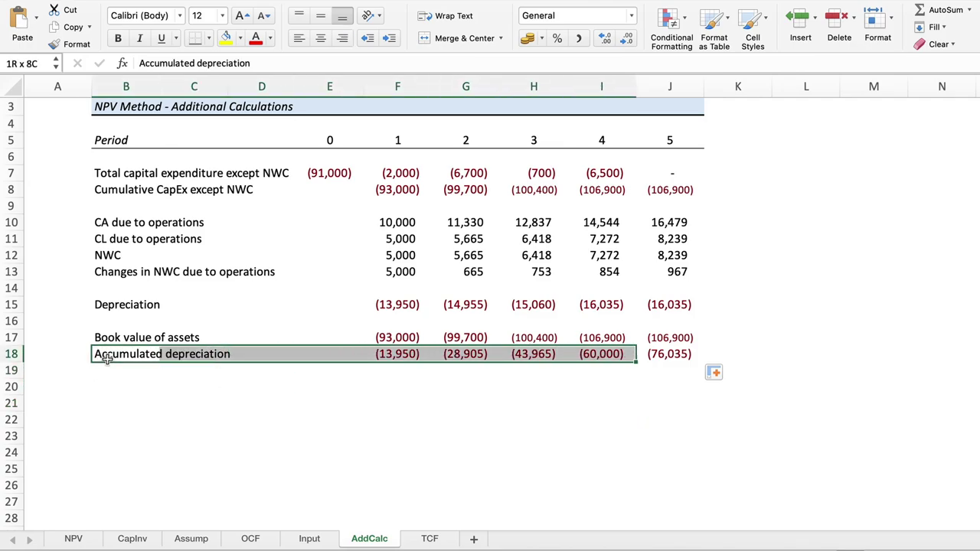
{"action": "key", "text": "shift+Right"}
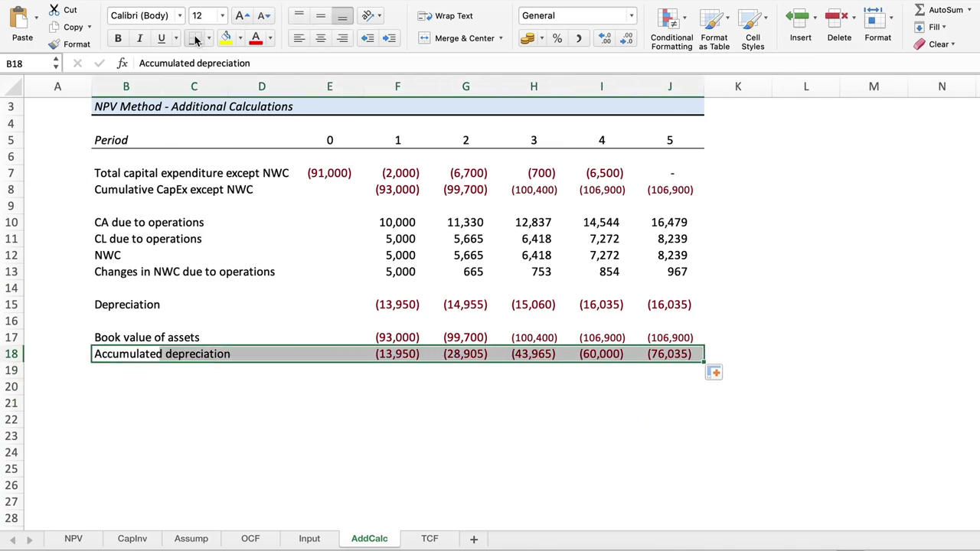
{"action": "left_click", "coordinate": [195, 37]}
{"action": "left_click", "coordinate": [319, 331]}
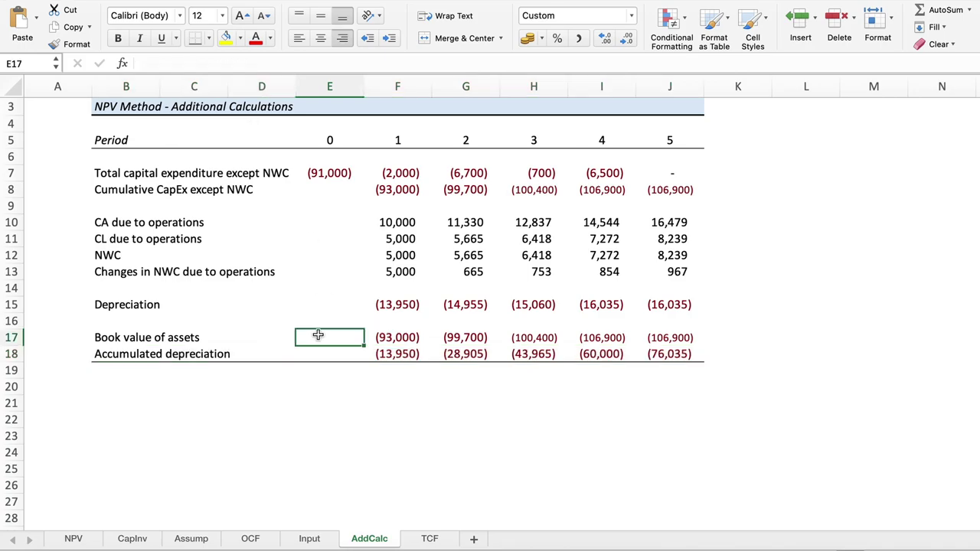
- Add a bottom border under the Depreciation row
{"action": "left_click", "coordinate": [109, 307]}
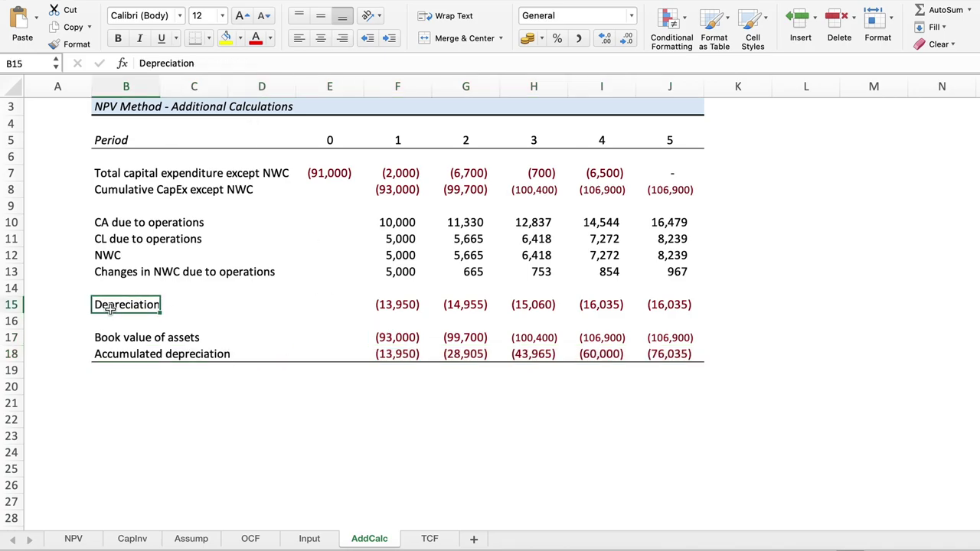
{"action": "key", "text": "shift+Right"}
{"action": "key", "text": "shift+Right"}
{"action": "key", "text": "shift+Right"}
{"action": "key", "text": "shift+Right"}
{"action": "key", "text": "shift+Right"}
{"action": "key", "text": "shift+Right"}
{"action": "key", "text": "shift+Right"}
{"action": "key", "text": "shift+Right"}
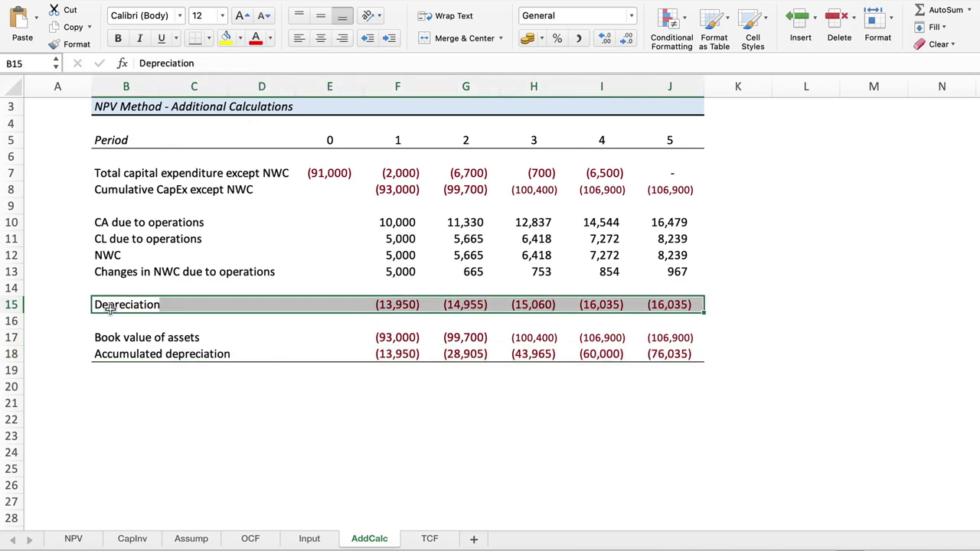
{"action": "left_click", "coordinate": [194, 41]}
{"action": "left_click", "coordinate": [181, 385]}
{"action": "left_click", "coordinate": [107, 374]}
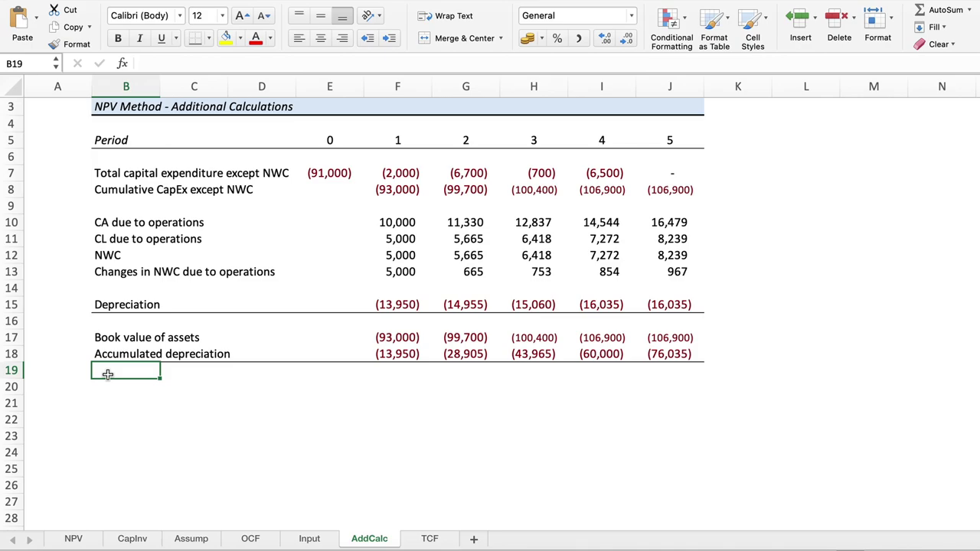
- Type the 'Remaining book value' label in B19, leaving its period cells empty
{"action": "type", "text": "Re"}
{"action": "type", "text": "maining "}
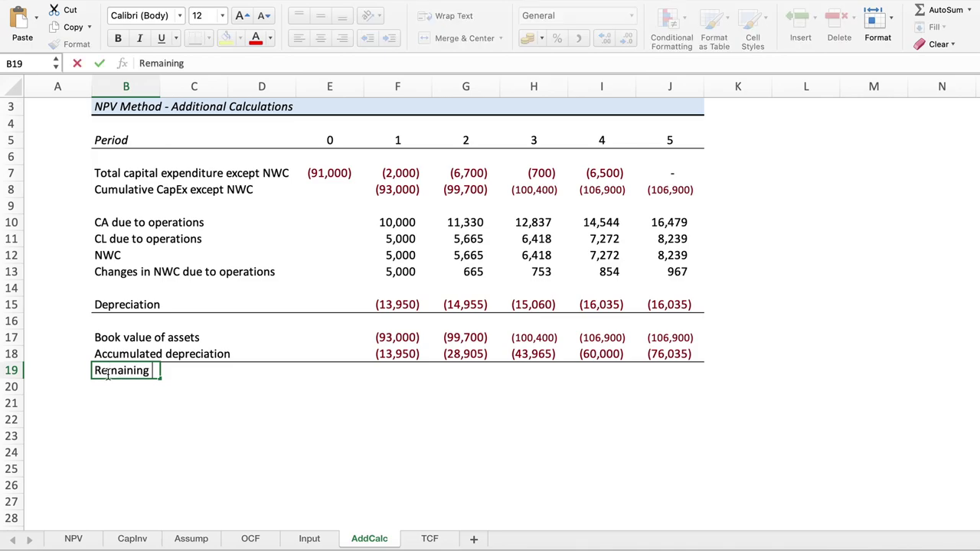
{"action": "type", "text": "book val"}
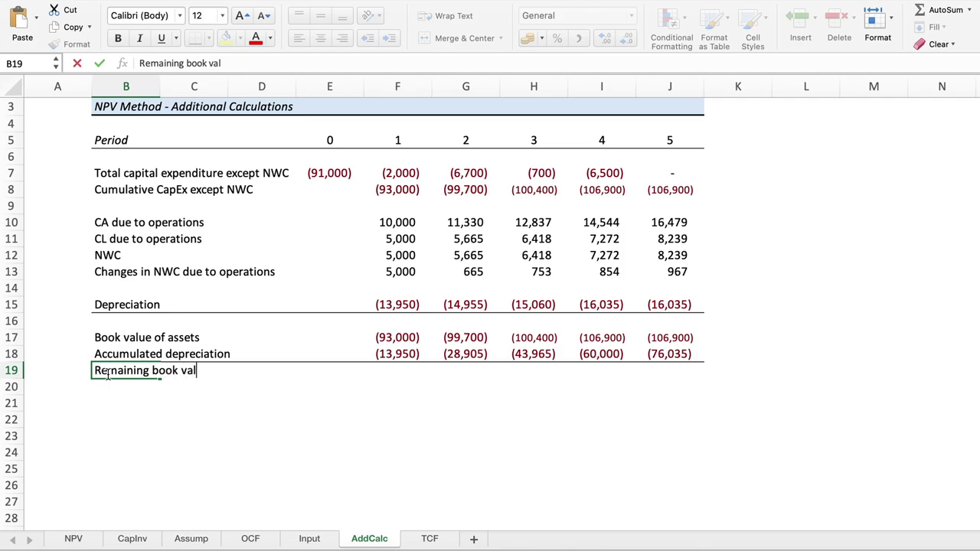
{"action": "type", "text": "ue"}
{"action": "key", "text": "Tab"}
{"action": "key", "text": "Tab"}
{"action": "key", "text": "Tab"}
{"action": "key", "text": "Tab"}
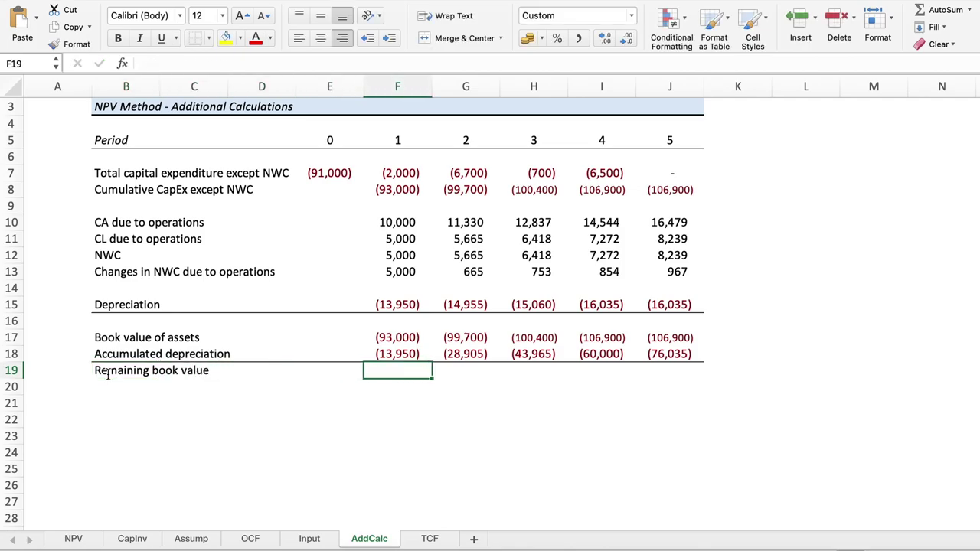
{"action": "type", "text": "="}
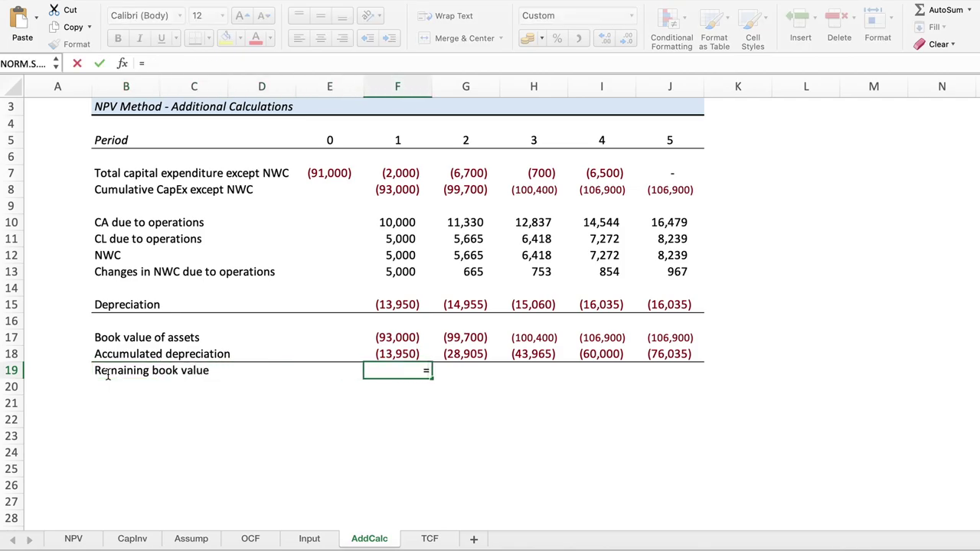
{"action": "key", "text": "Escape"}
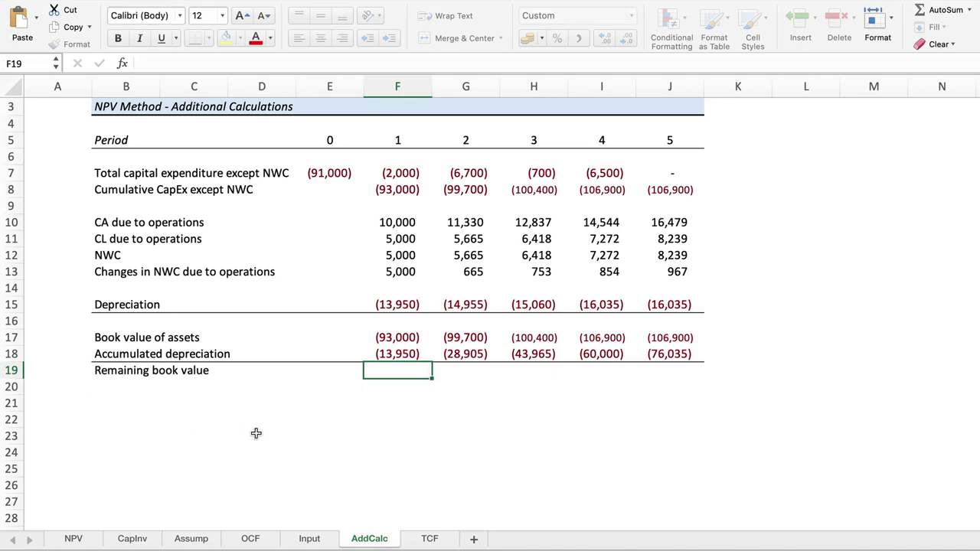
{"action": "left_click", "coordinate": [449, 423]}
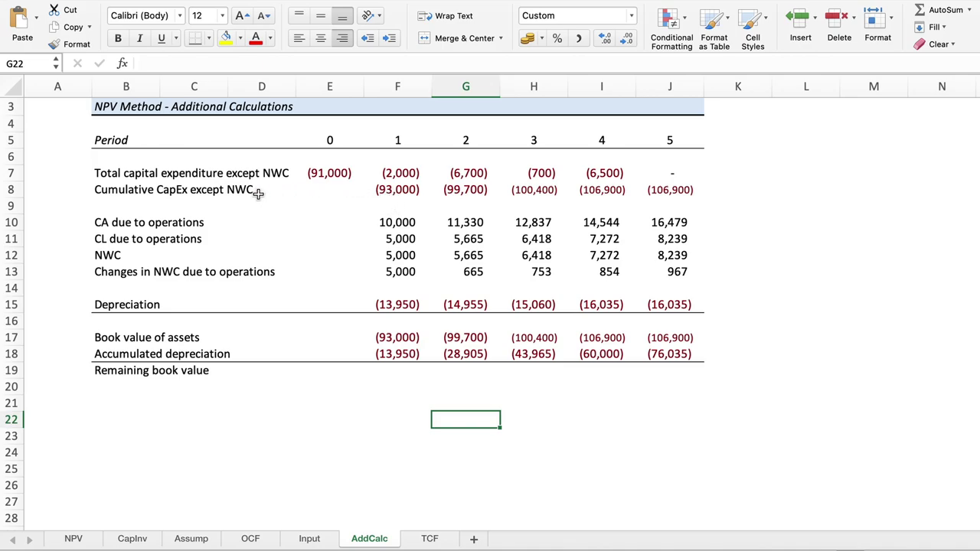
- Change F17 to =-F8 and fill it to J17, giving 93,000 to 106,900
{"action": "left_click", "coordinate": [107, 191]}
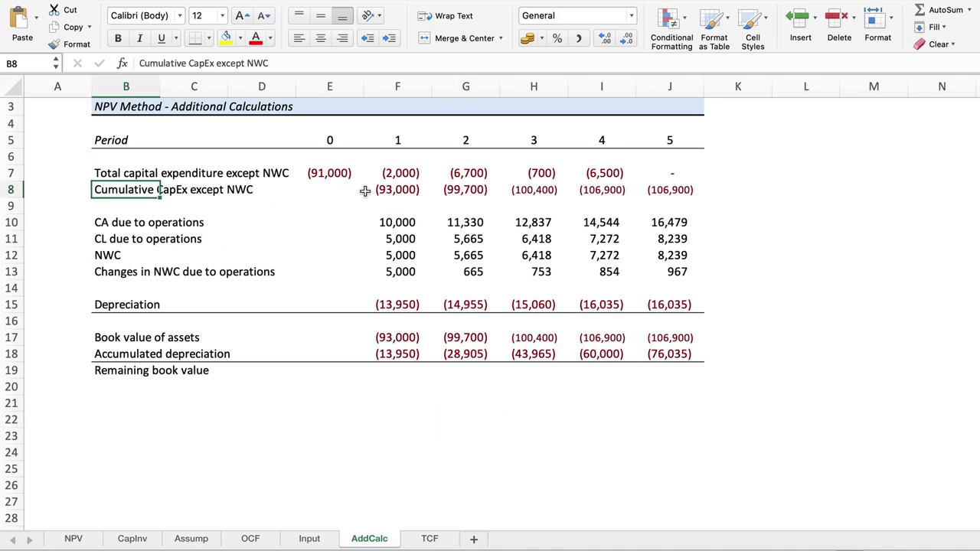
{"action": "left_click", "coordinate": [395, 191]}
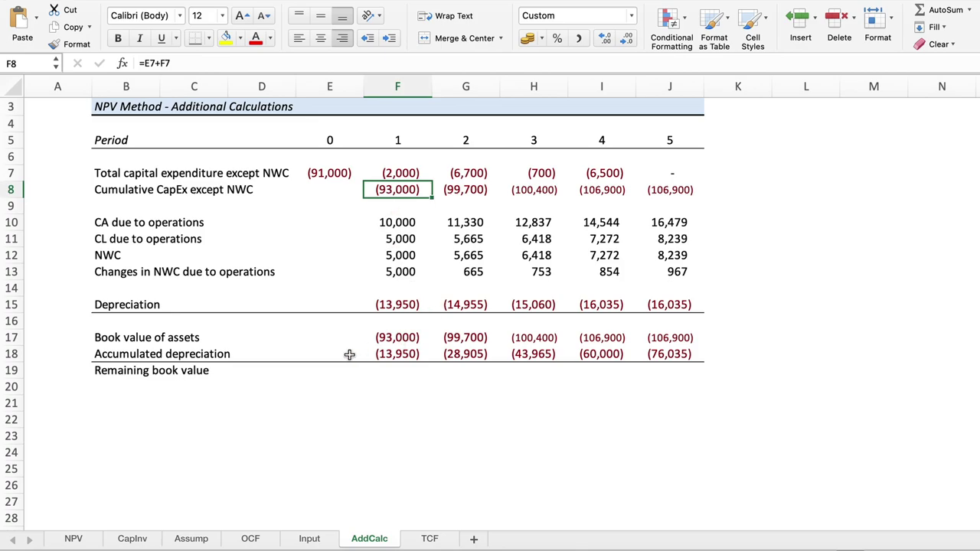
{"action": "left_click", "coordinate": [405, 337]}
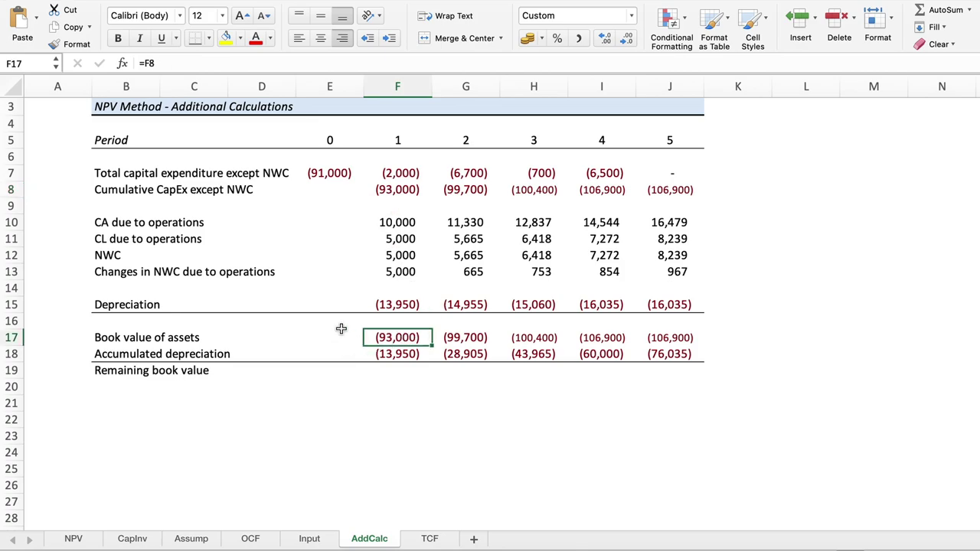
{"action": "left_click", "coordinate": [144, 63]}
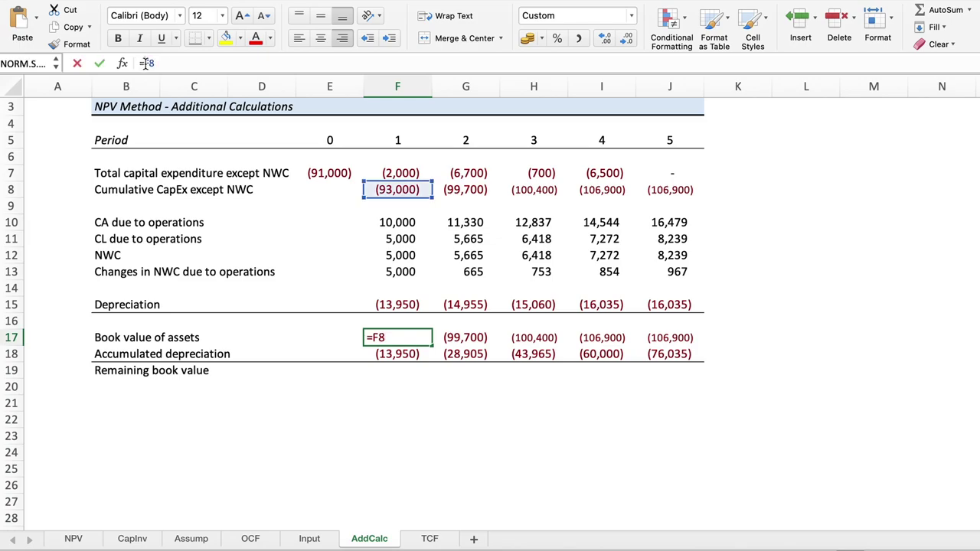
{"action": "type", "text": "-"}
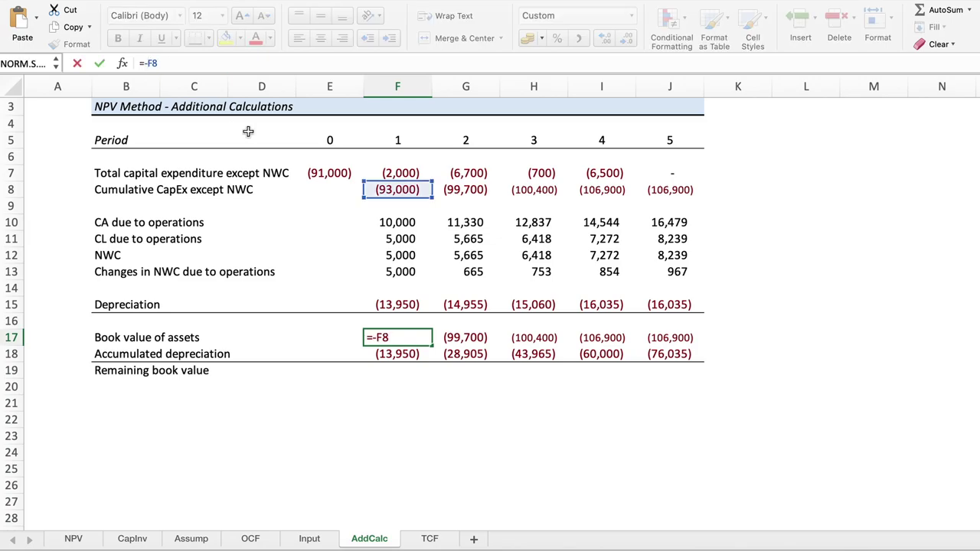
{"action": "key", "text": "Return"}
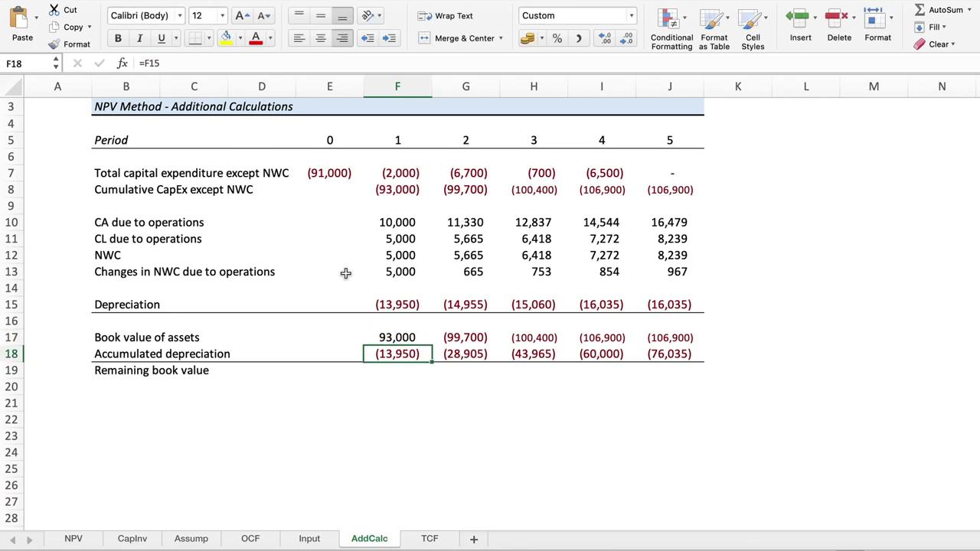
{"action": "left_click", "coordinate": [404, 338]}
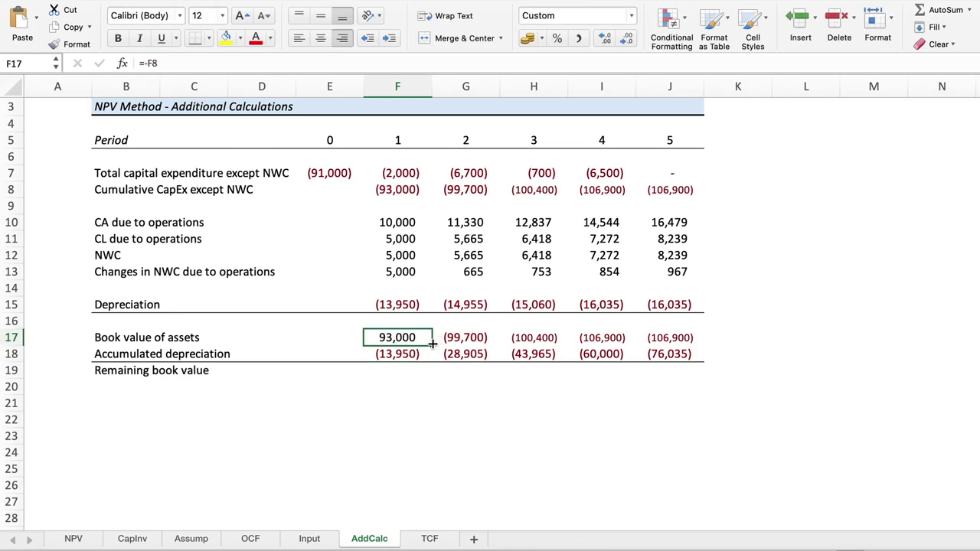
{"action": "left_click_drag", "start_coordinate": [432, 344], "coordinate": [673, 343]}
{"action": "left_click", "coordinate": [377, 402]}
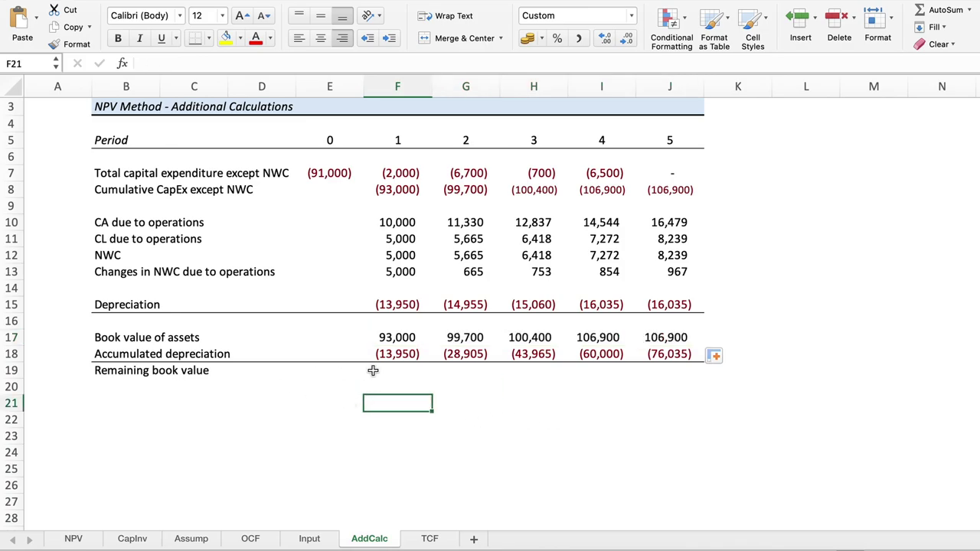
- Enter =F17+F18 in F19 and fill to J19, giving 79,050 down to 30,865
{"action": "left_click", "coordinate": [398, 369]}
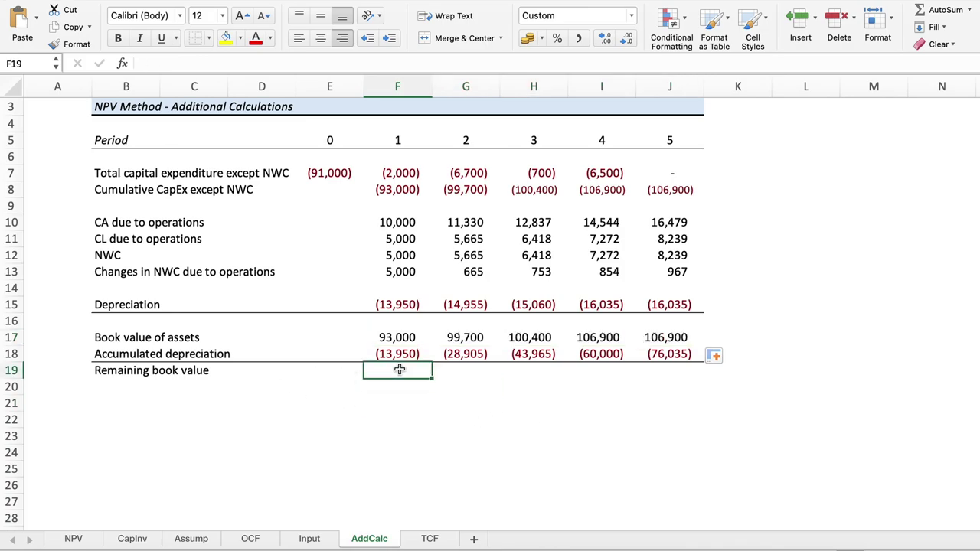
{"action": "type", "text": "="}
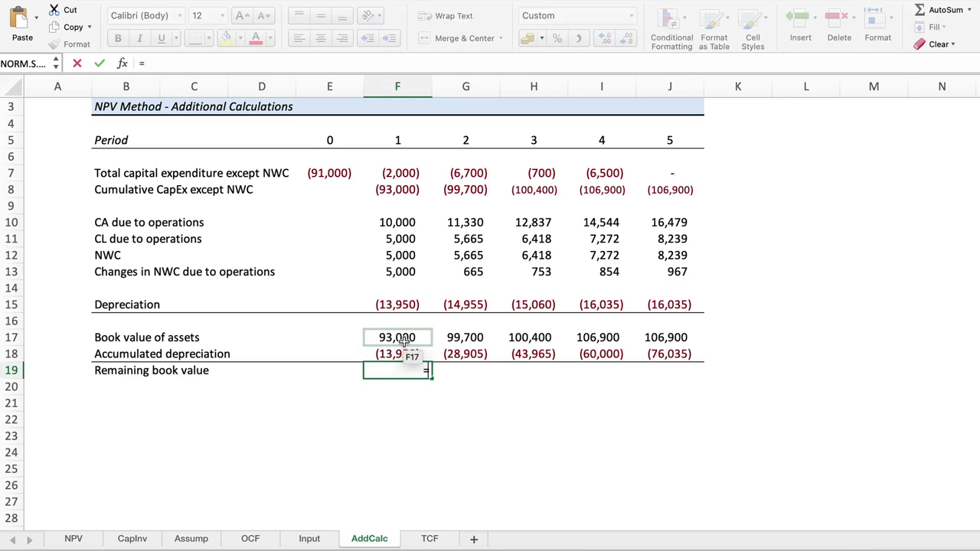
{"action": "left_click", "coordinate": [413, 340]}
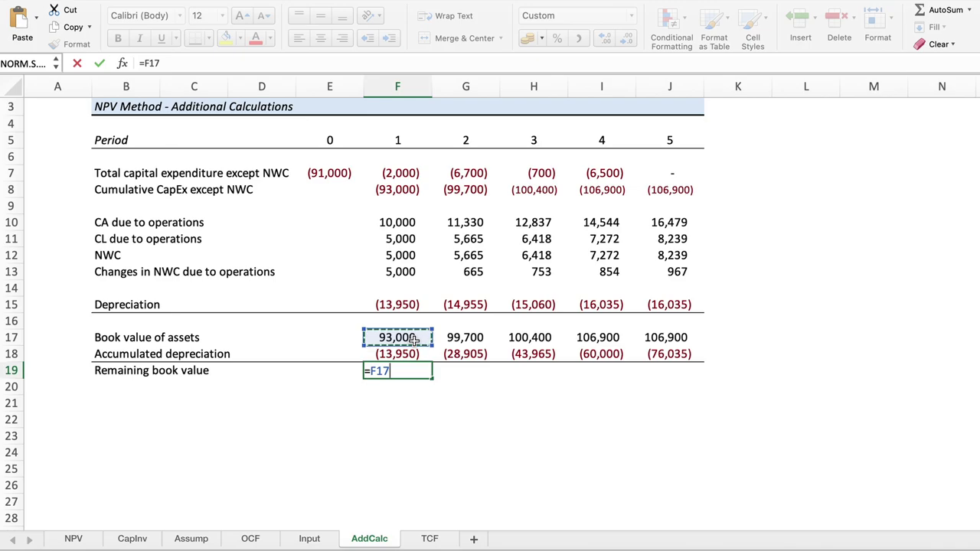
{"action": "type", "text": "+"}
{"action": "key", "text": "Down"}
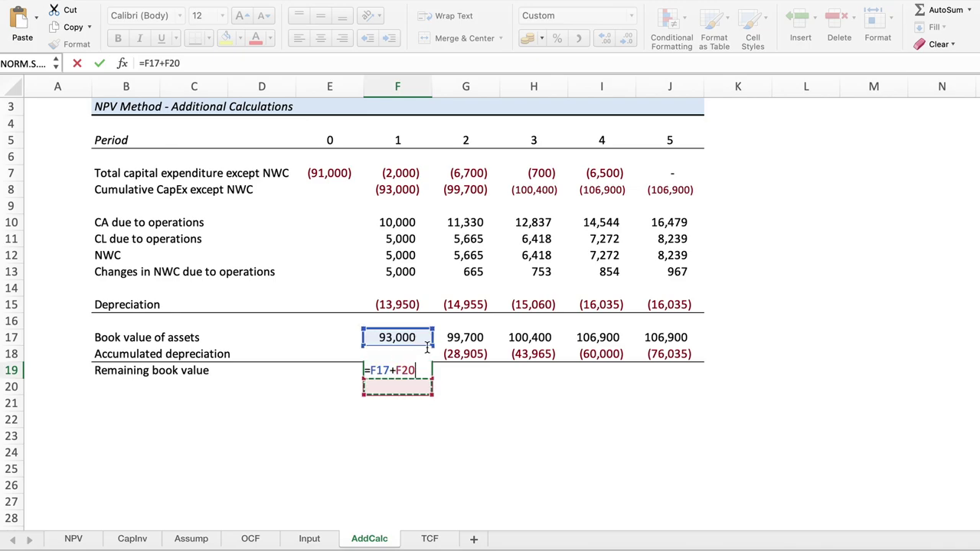
{"action": "key", "text": "Up"}
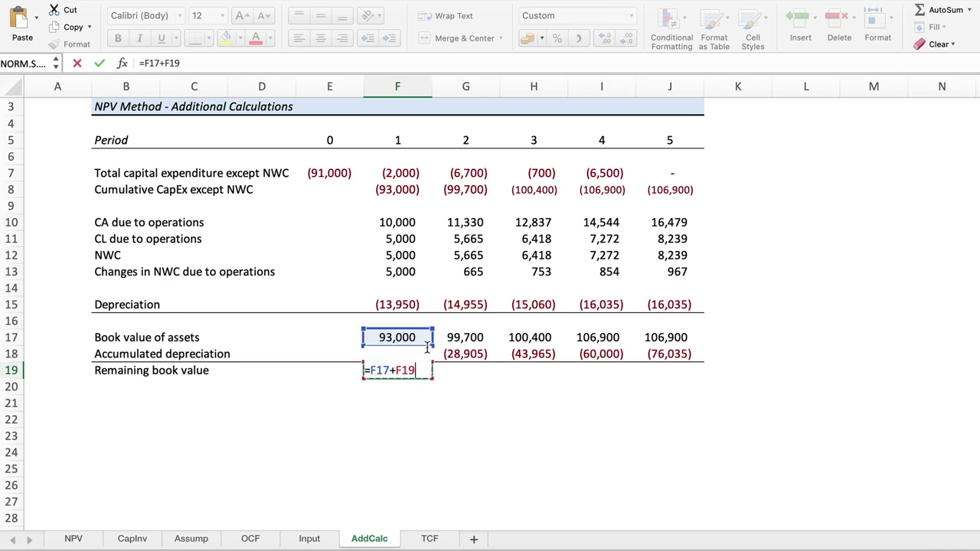
{"action": "key", "text": "Up"}
{"action": "key", "text": "Return"}
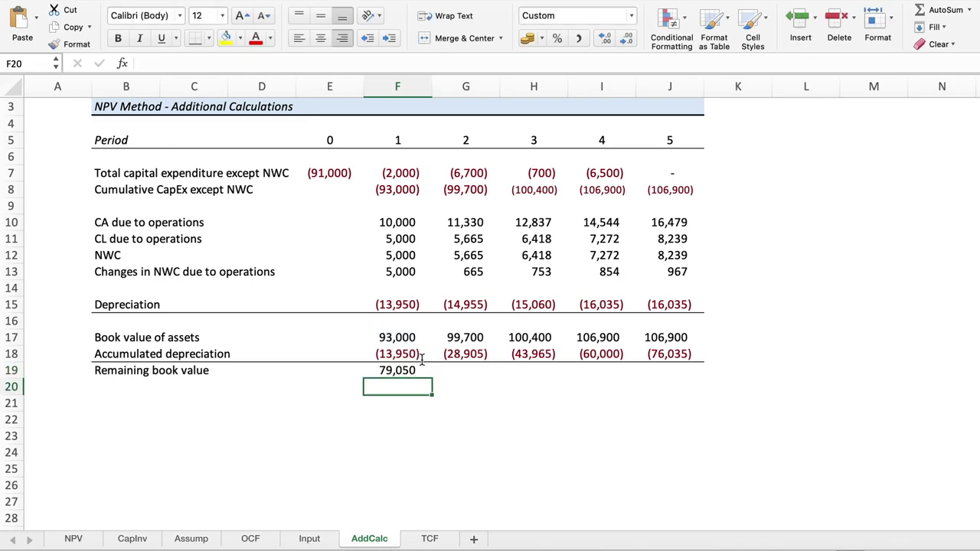
{"action": "left_click", "coordinate": [406, 371]}
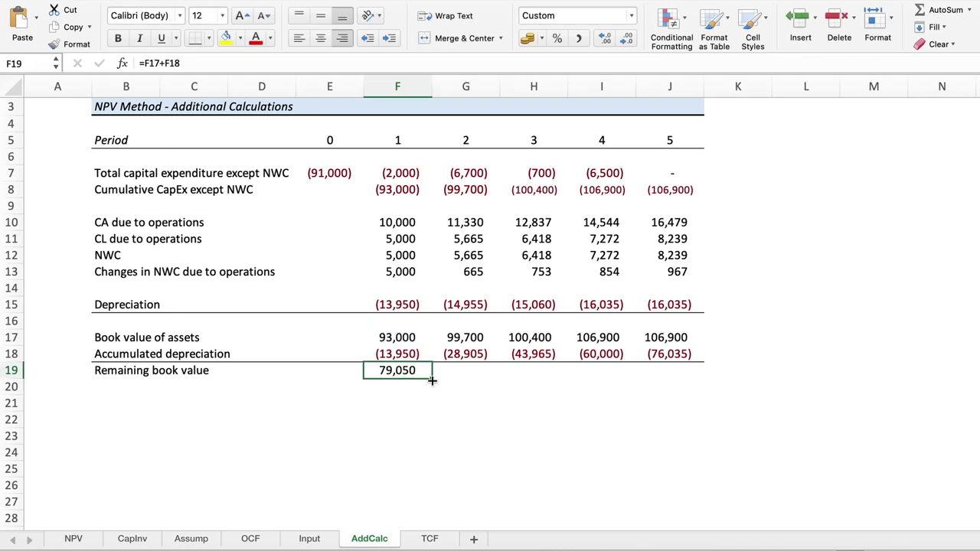
{"action": "left_click_drag", "start_coordinate": [431, 380], "coordinate": [670, 372]}
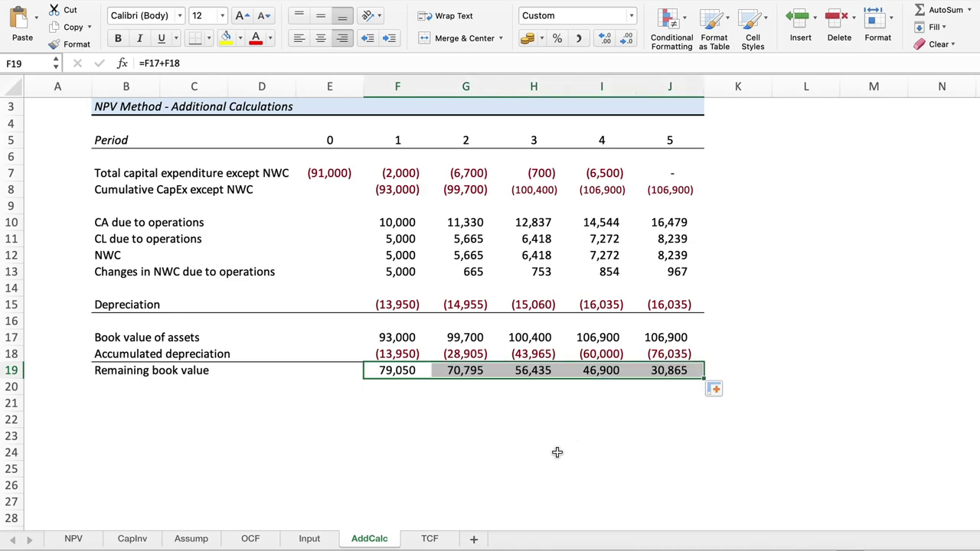
{"action": "left_click", "coordinate": [423, 424]}
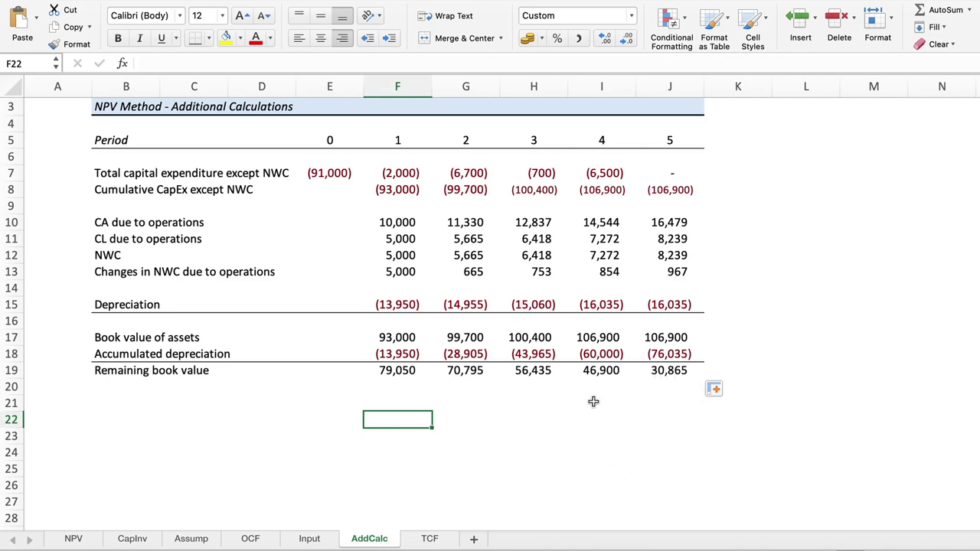
- Add the 'Capital gain' label in B21
{"action": "left_click", "coordinate": [107, 399]}
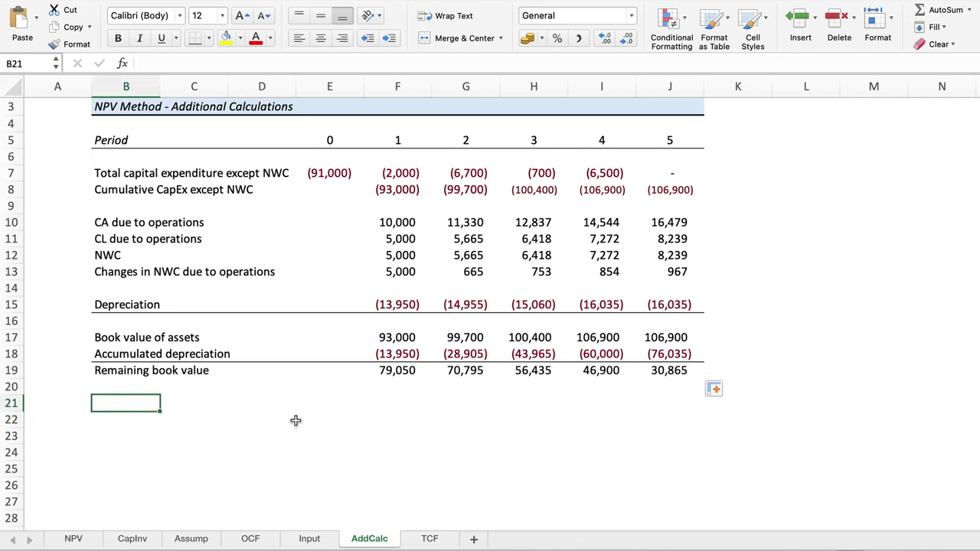
{"action": "type", "text": "Ca"}
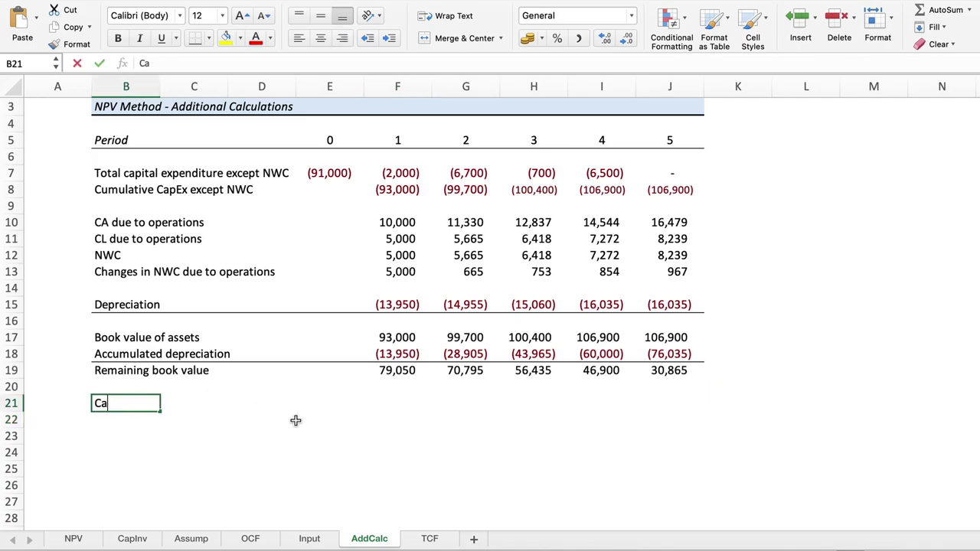
{"action": "type", "text": "pital"}
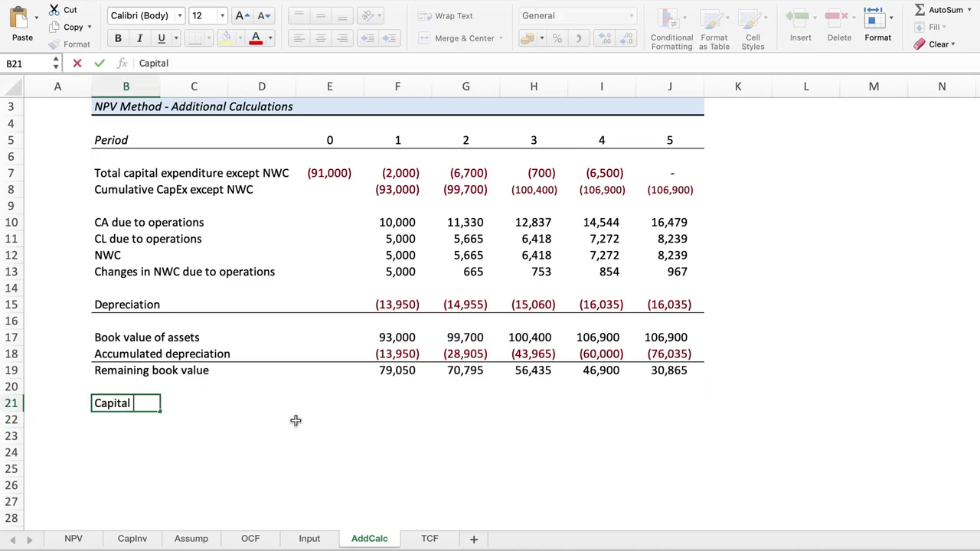
{"action": "type", "text": "Gan"}
{"action": "key", "text": "BackSpace"}
{"action": "key", "text": "BackSpace"}
{"action": "key", "text": "BackSpace"}
{"action": "key", "text": "BackSpace"}
{"action": "type", "text": "gai"}
{"action": "key", "text": "Tab"}
{"action": "key", "text": "Tab"}
{"action": "key", "text": "Tab"}
{"action": "key", "text": "Tab"}
{"action": "key", "text": "Tab"}
{"action": "key", "text": "Tab"}
{"action": "key", "text": "Tab"}
{"action": "key", "text": "Tab"}
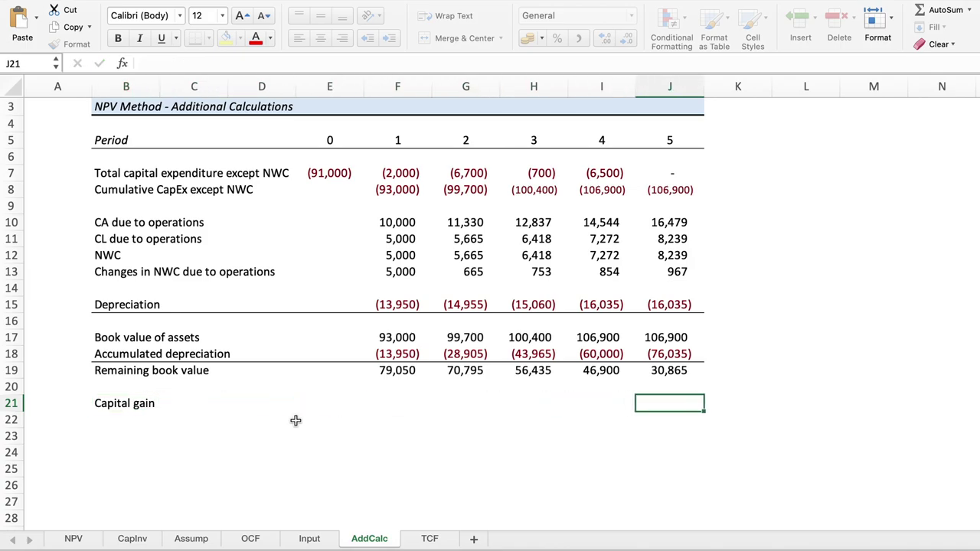
- Set J21 to =Input!J9-AddCalc!J19, giving a period-5 capital gain of 19,135
{"action": "type", "text": "="}
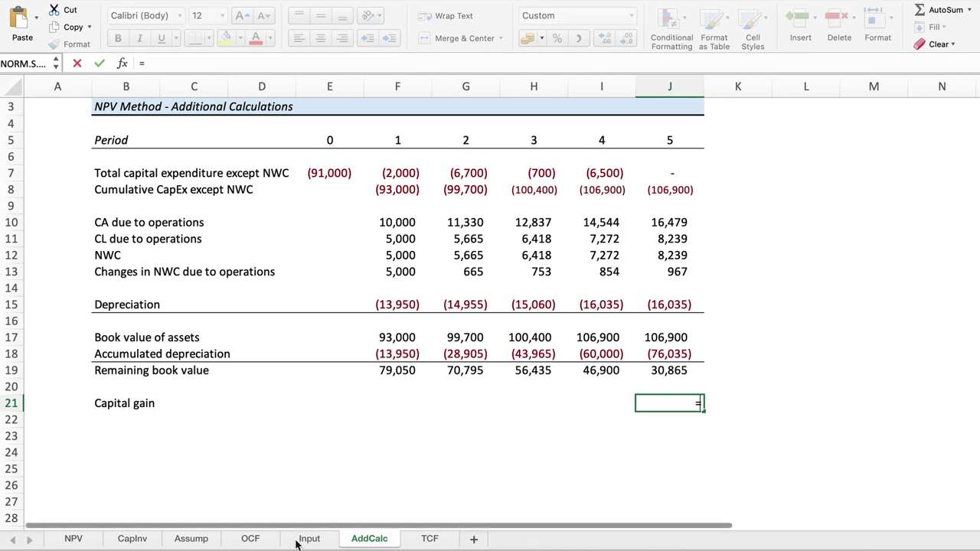
{"action": "left_click", "coordinate": [298, 540]}
{"action": "left_click", "coordinate": [668, 243]}
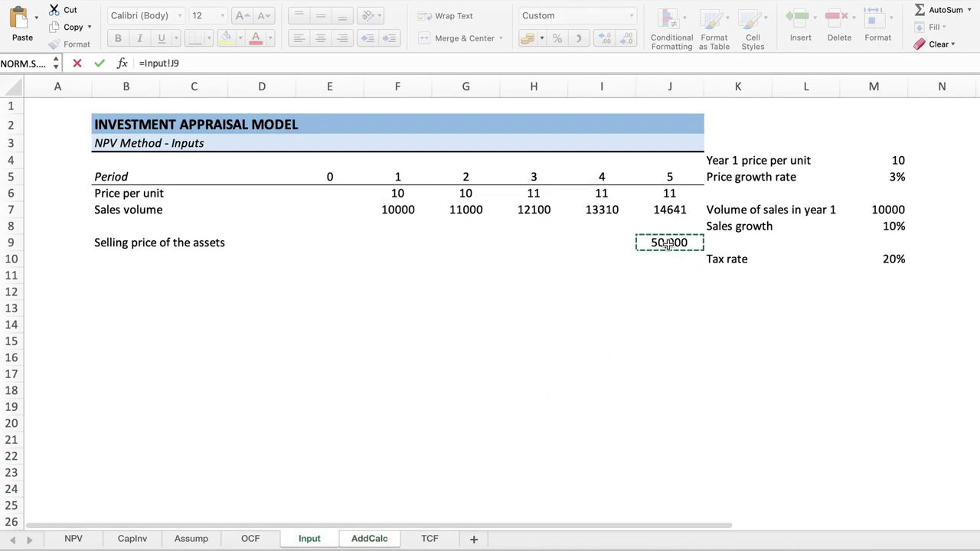
{"action": "type", "text": "-"}
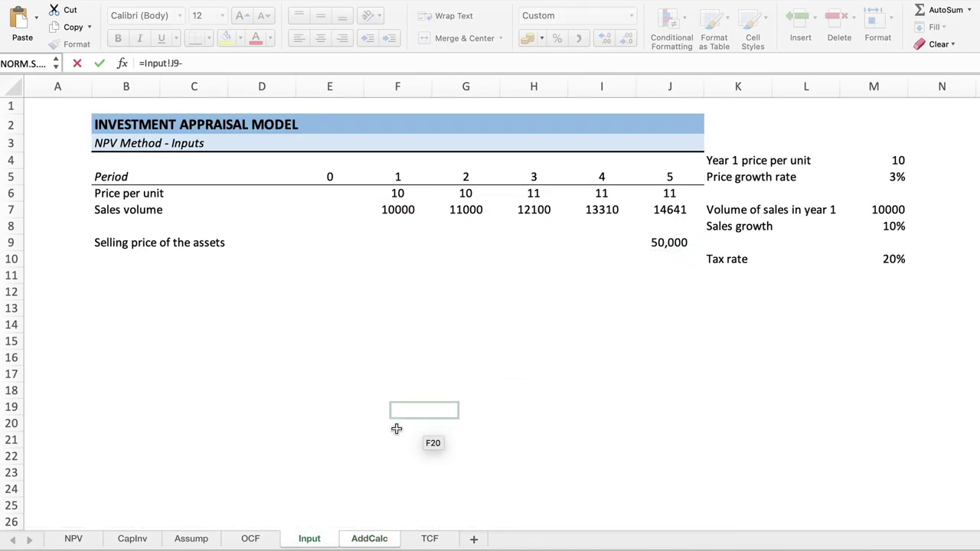
{"action": "left_click", "coordinate": [370, 540]}
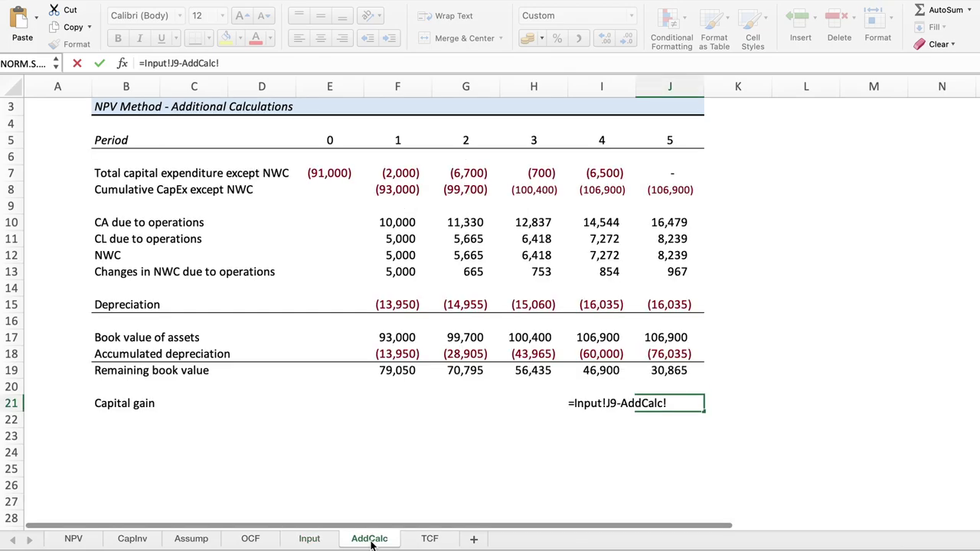
{"action": "left_click", "coordinate": [657, 370]}
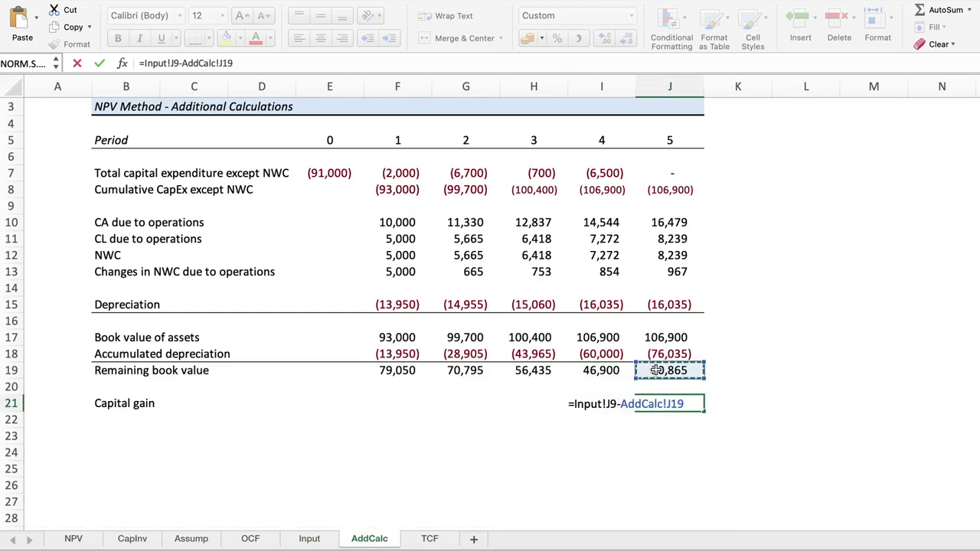
{"action": "key", "text": "Return"}
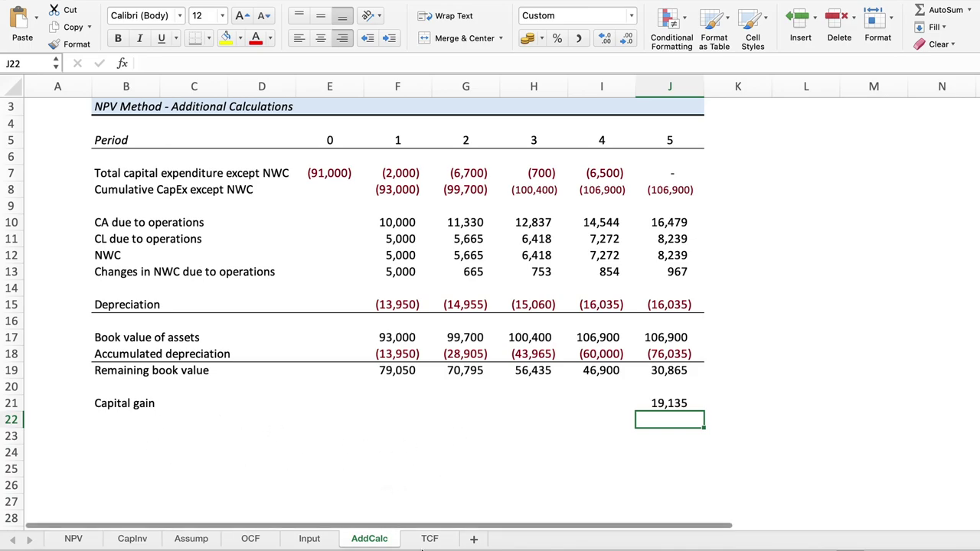
{"action": "left_click", "coordinate": [429, 540]}
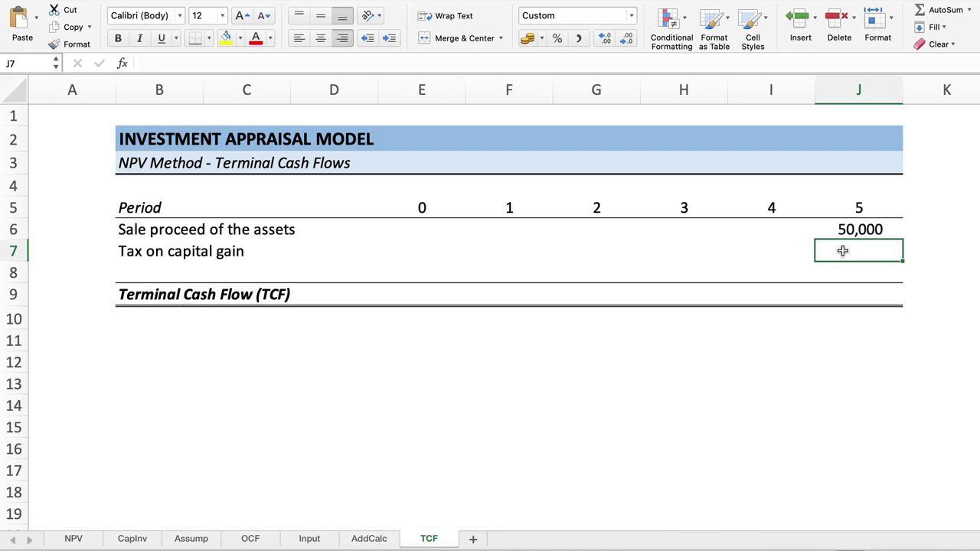
- Enter =Input!M10*AddCalc!J21 in TCF's J7, giving tax on capital gain of 3,827
{"action": "type", "text": "="}
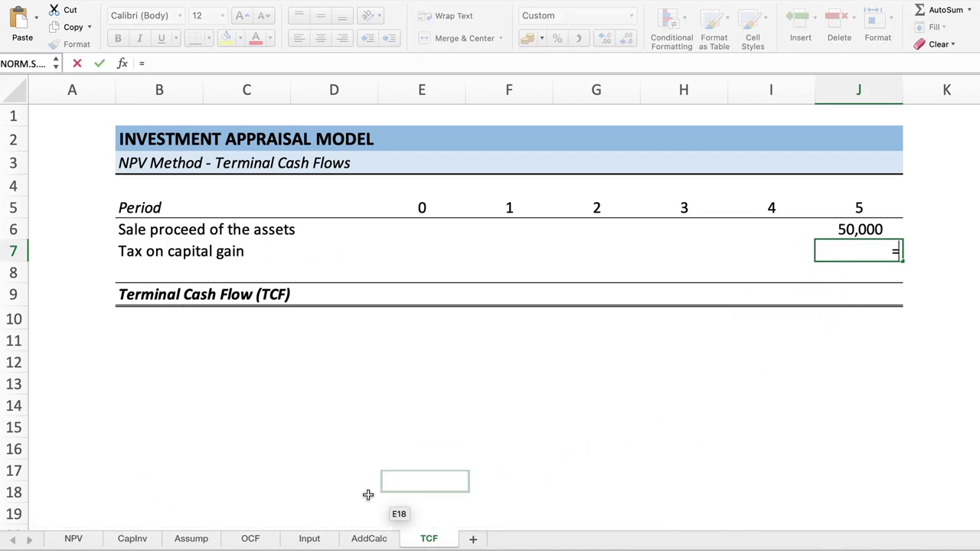
{"action": "left_click", "coordinate": [316, 539]}
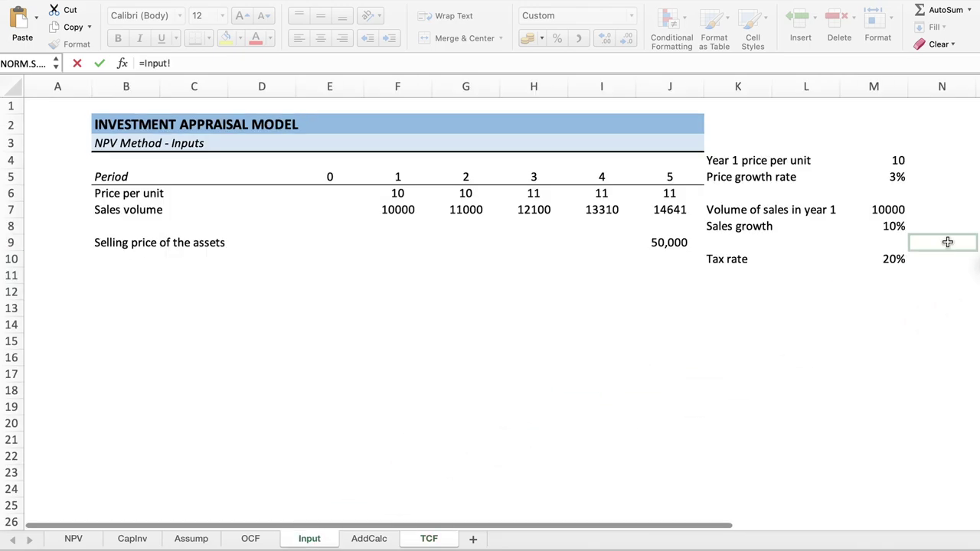
{"action": "left_click", "coordinate": [894, 259]}
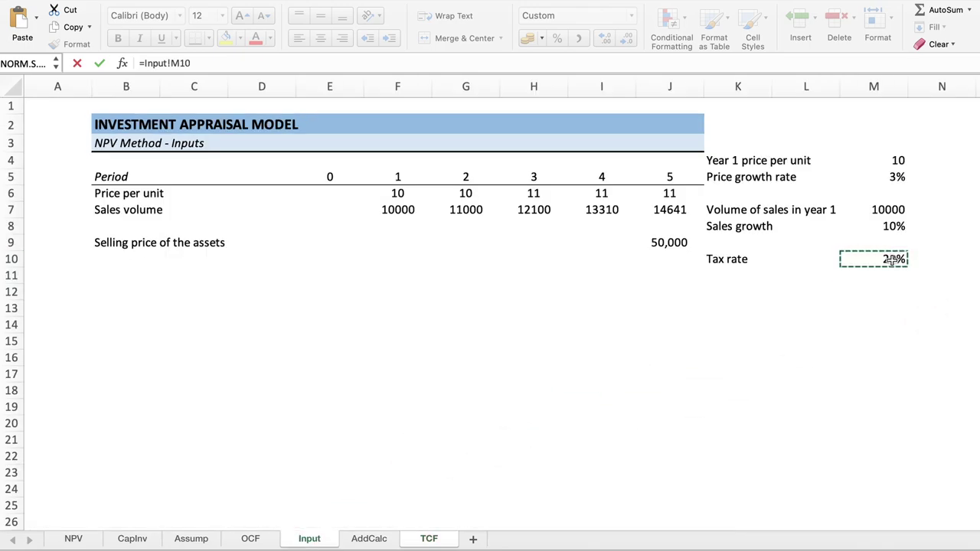
{"action": "type", "text": "*"}
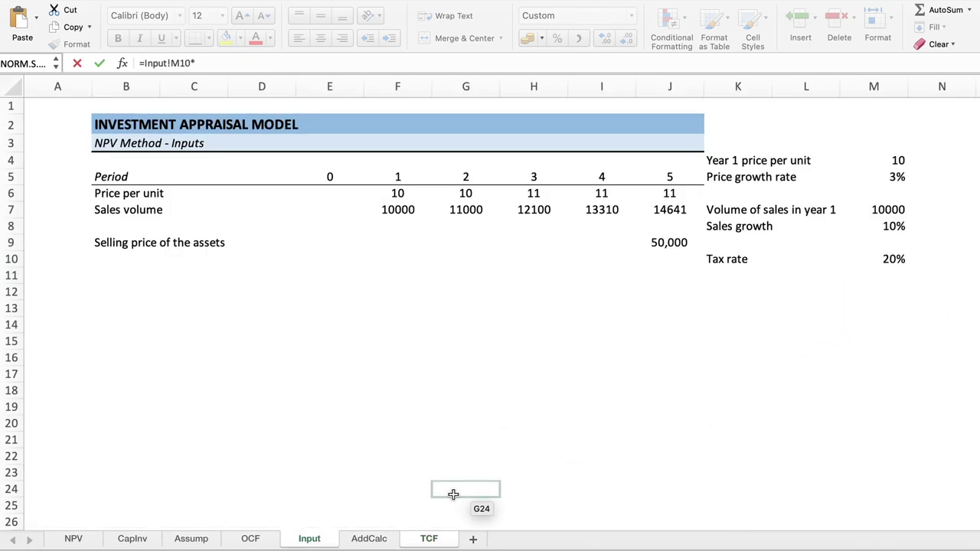
{"action": "left_click", "coordinate": [369, 538]}
{"action": "left_click", "coordinate": [669, 403]}
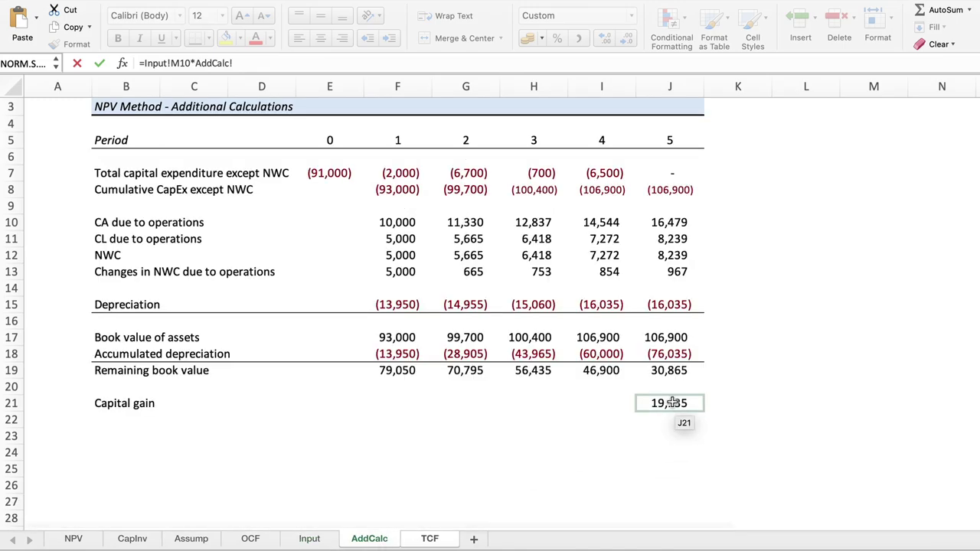
{"action": "key", "text": "Return"}
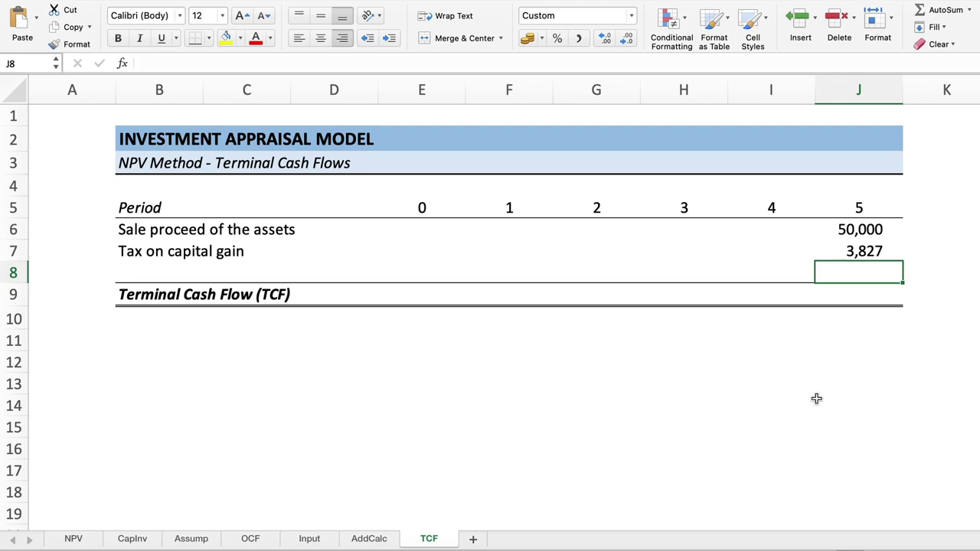
- Review the CapInv and OCF sheets, then return to the TCF sheet
{"action": "left_click", "coordinate": [146, 272]}
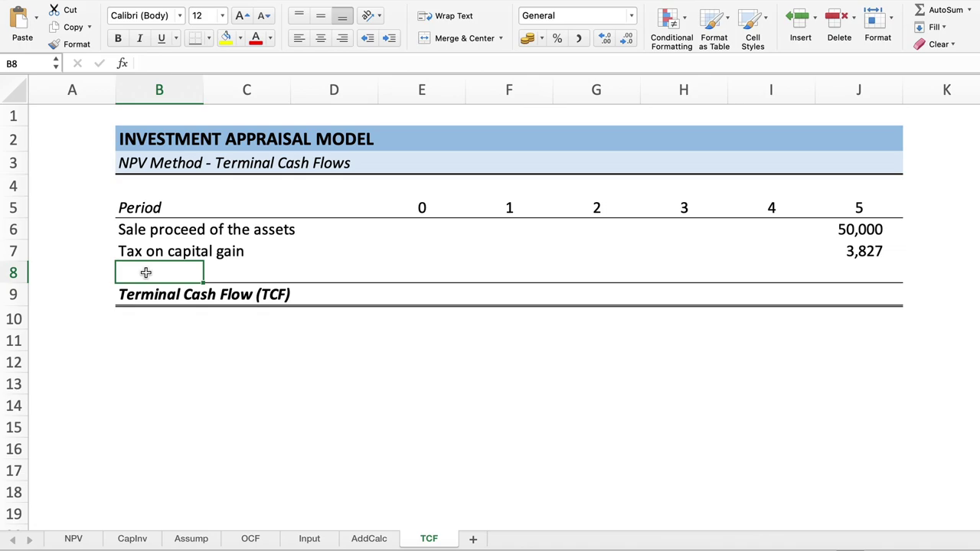
{"action": "left_click", "coordinate": [132, 540]}
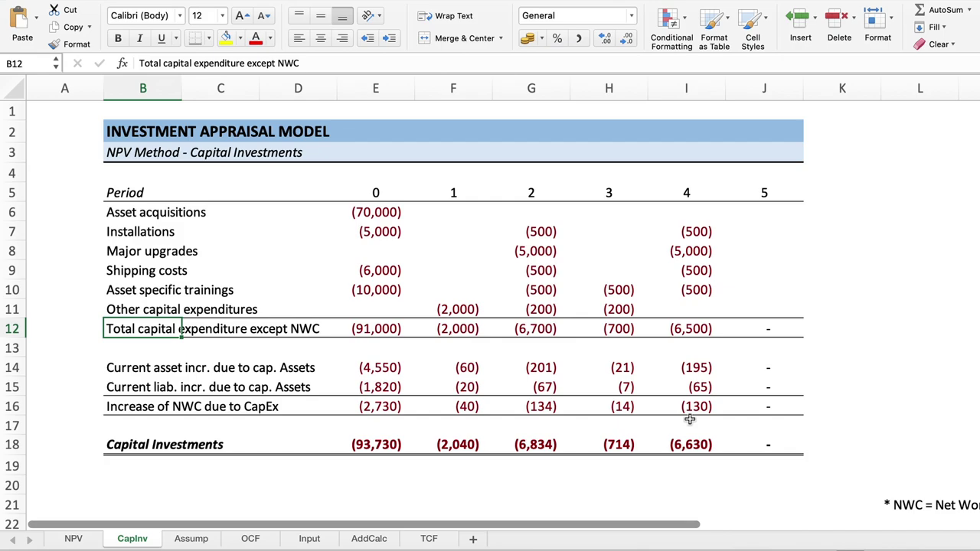
{"action": "left_click", "coordinate": [251, 538]}
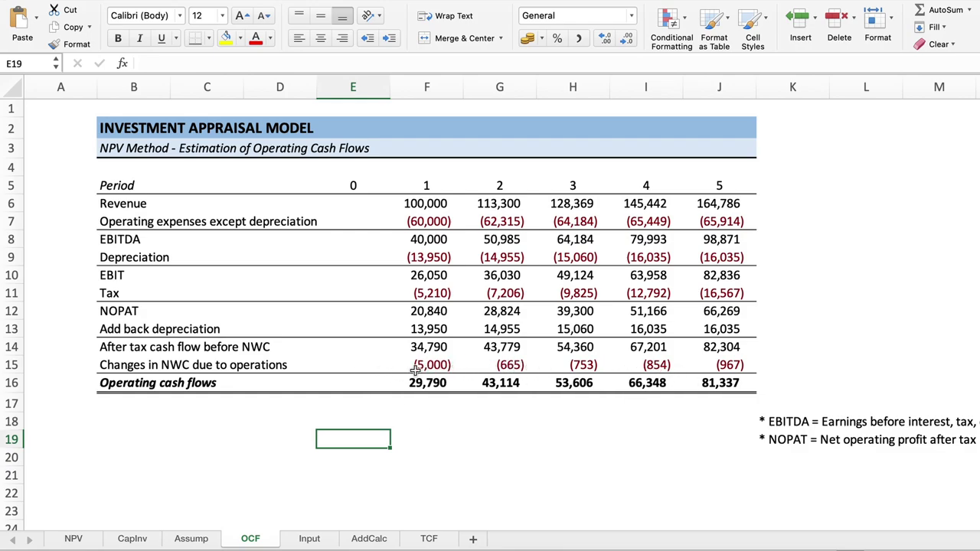
{"action": "left_click", "coordinate": [143, 540]}
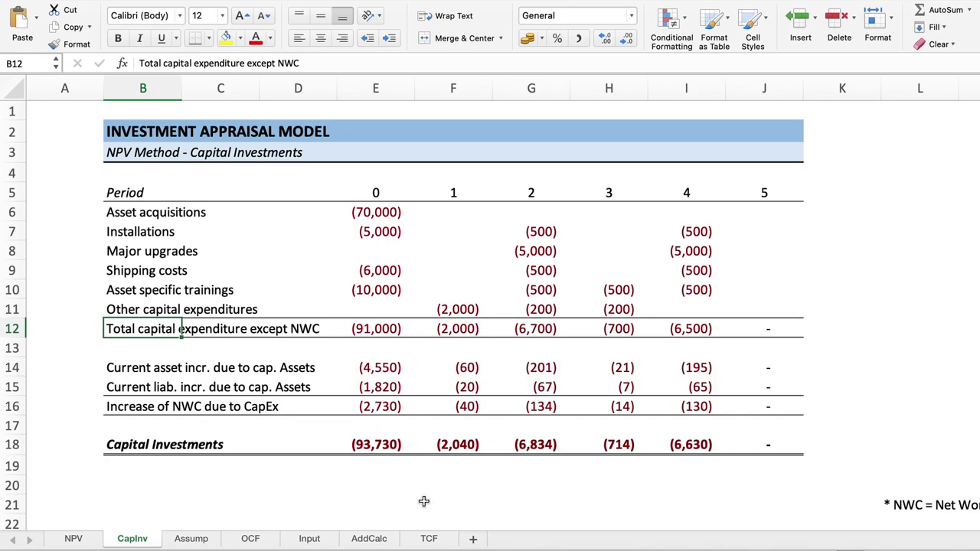
{"action": "left_click", "coordinate": [439, 540]}
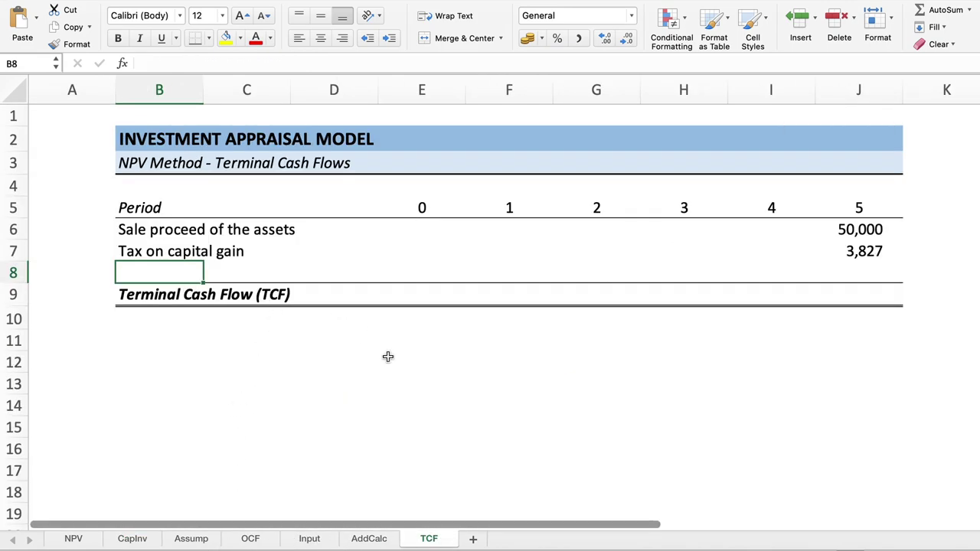
- Label TCF row 8 'Recapture of investment in NWC', move to J8, then go to AddCalc
{"action": "type", "text": "Recap"}
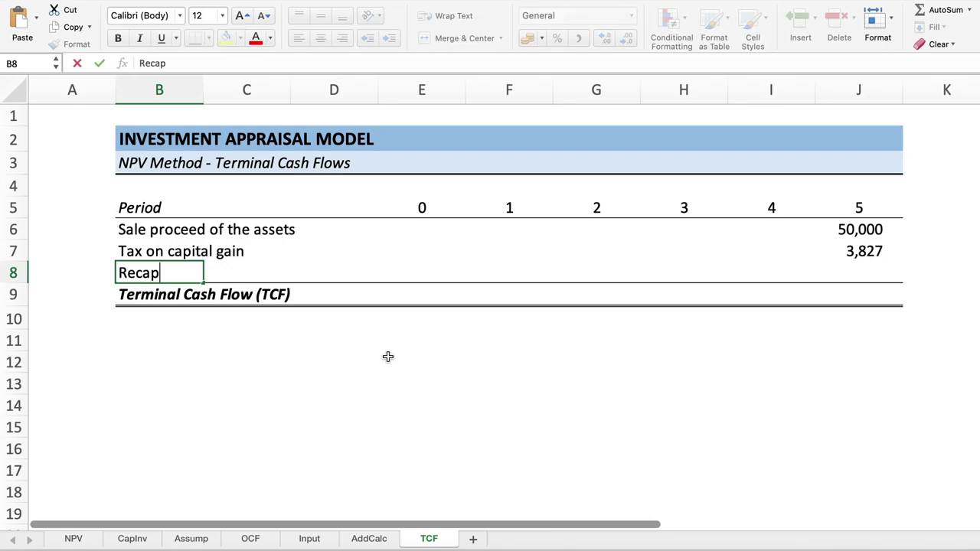
{"action": "type", "text": "ture of in"}
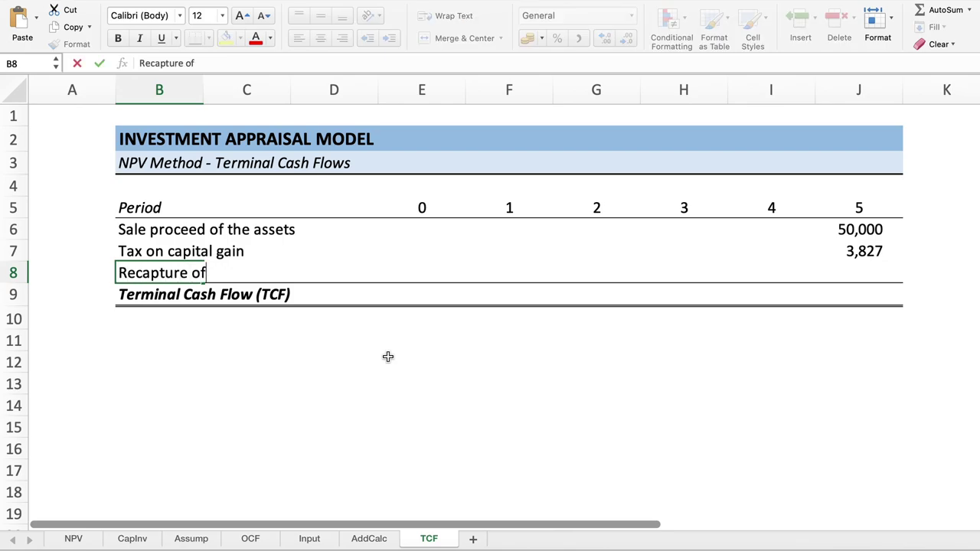
{"action": "type", "text": "vest"}
{"action": "type", "text": "ment "}
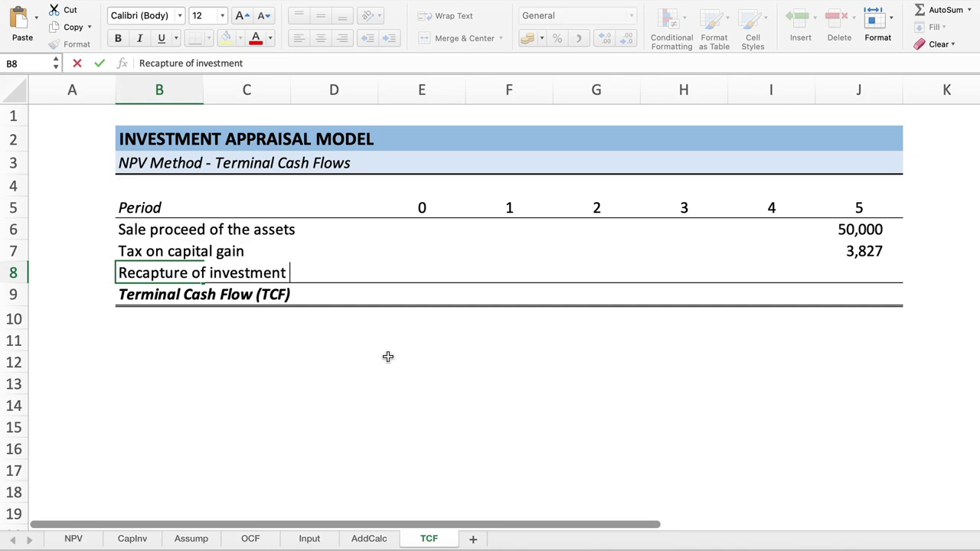
{"action": "type", "text": "in NWC"}
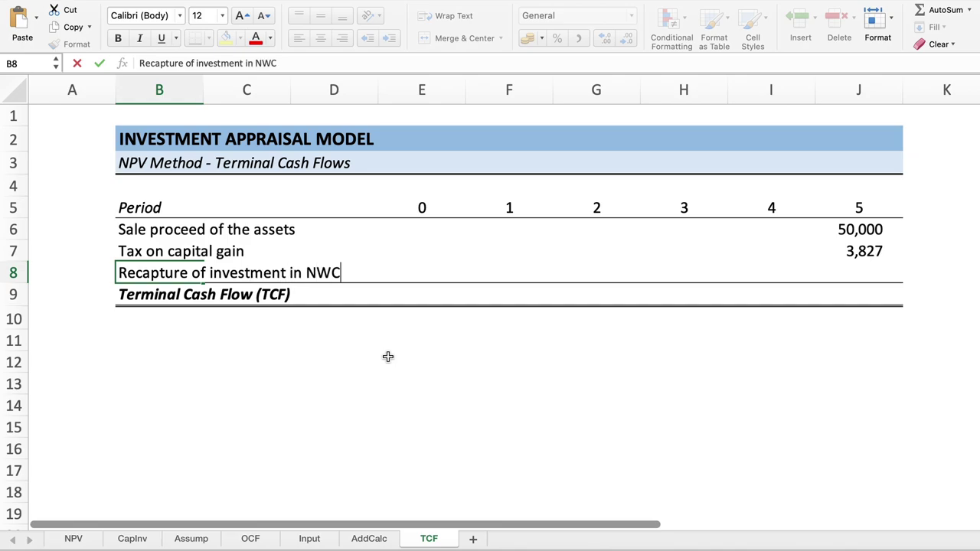
{"action": "key", "text": "Tab"}
{"action": "key", "text": "Tab"}
{"action": "key", "text": "Tab"}
{"action": "key", "text": "Tab"}
{"action": "key", "text": "Tab"}
{"action": "key", "text": "Tab"}
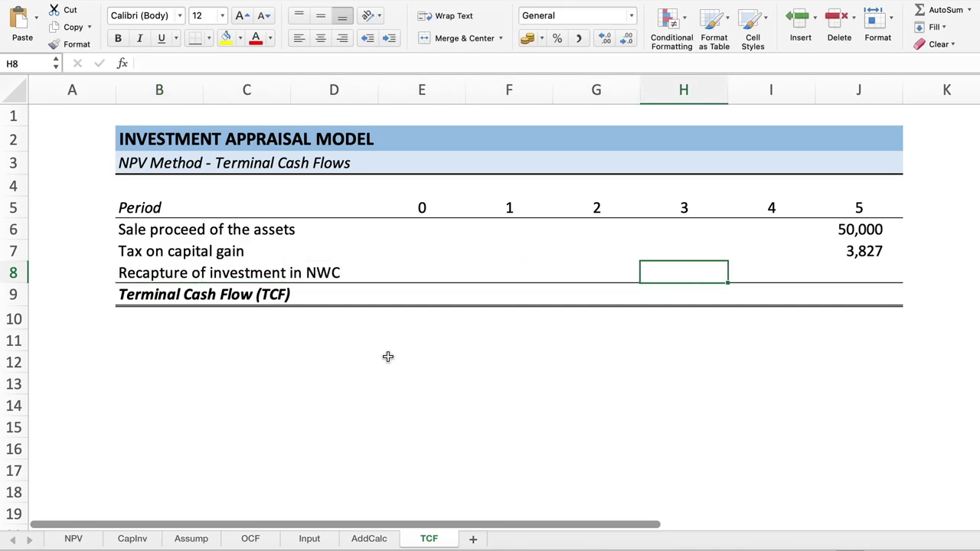
{"action": "key", "text": "Tab"}
{"action": "key", "text": "Tab"}
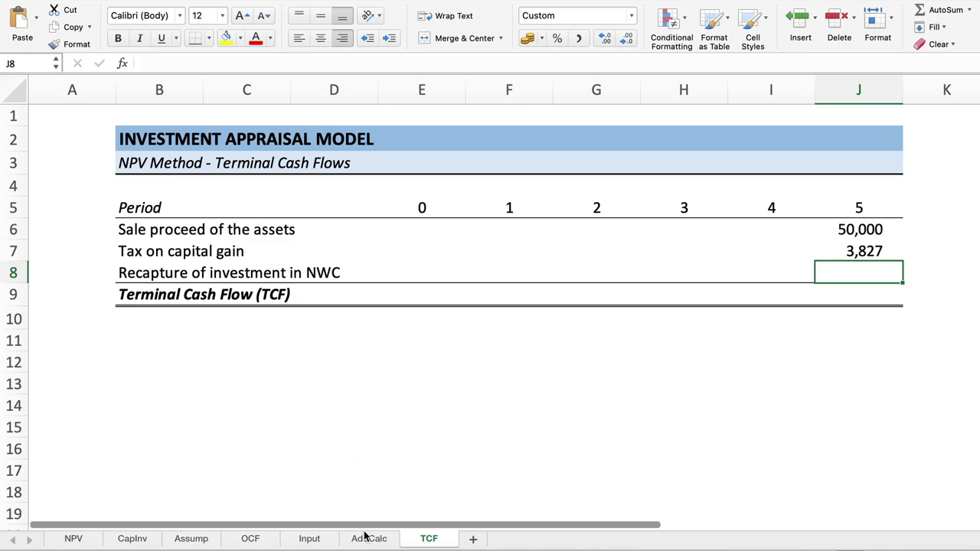
{"action": "left_click", "coordinate": [365, 540]}
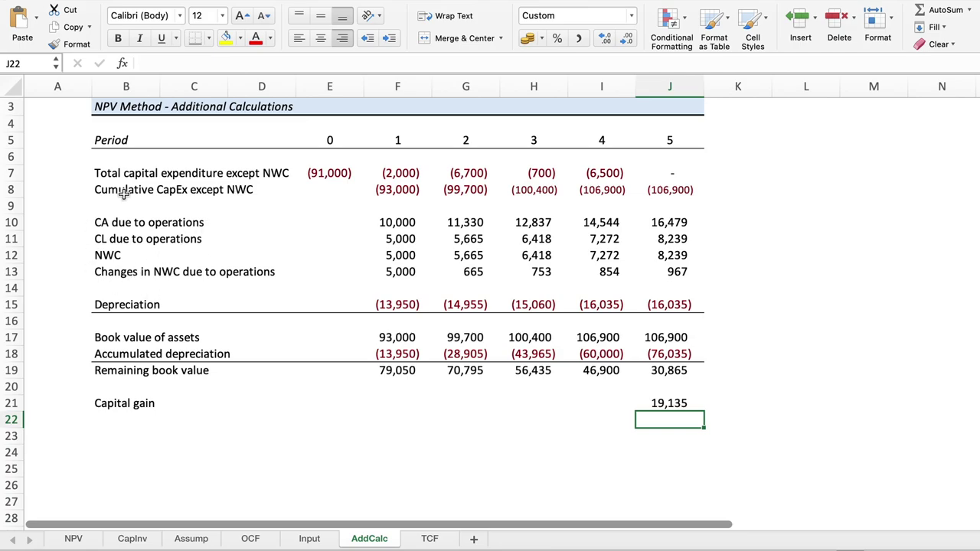
{"action": "left_click", "coordinate": [107, 450]}
- Copy the 'Increase of NWC due to CapEx' label from Capital Investments into AddCalc B23
{"action": "left_click", "coordinate": [132, 539]}
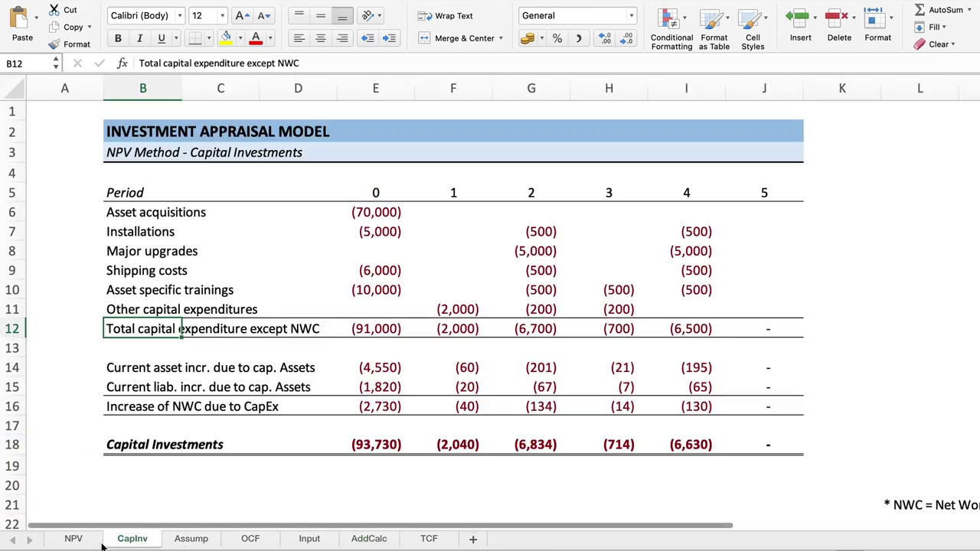
{"action": "left_click", "coordinate": [135, 408]}
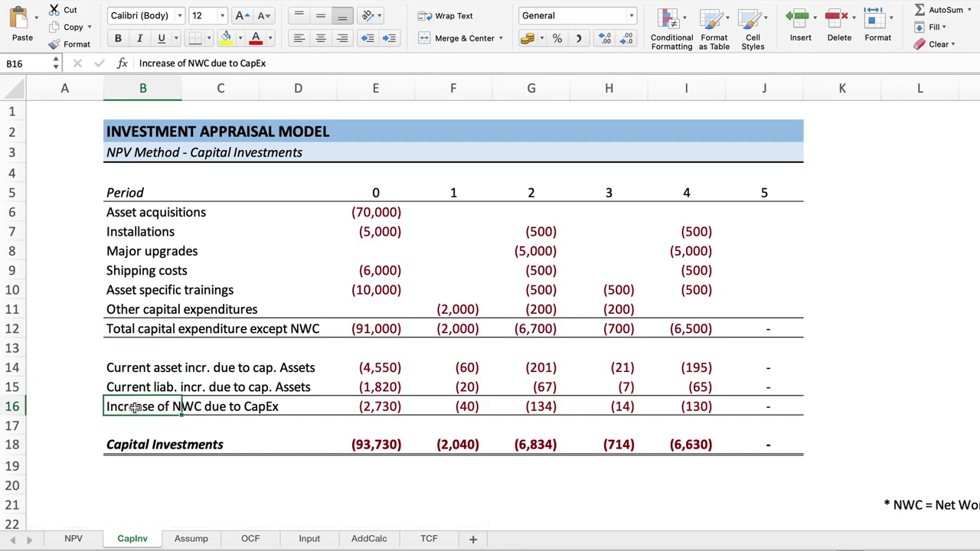
{"action": "left_click", "coordinate": [383, 539]}
{"action": "left_click", "coordinate": [125, 433]}
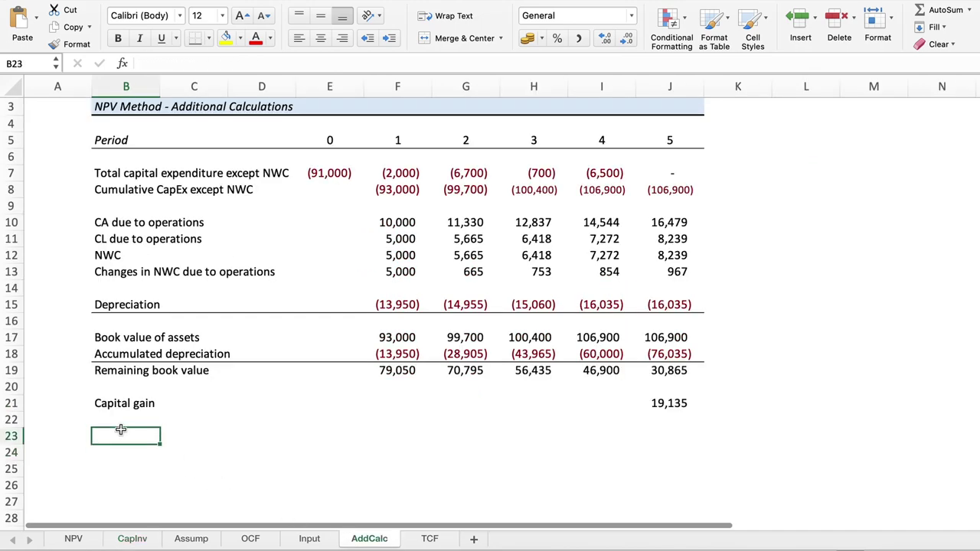
{"action": "key", "text": "super+v"}
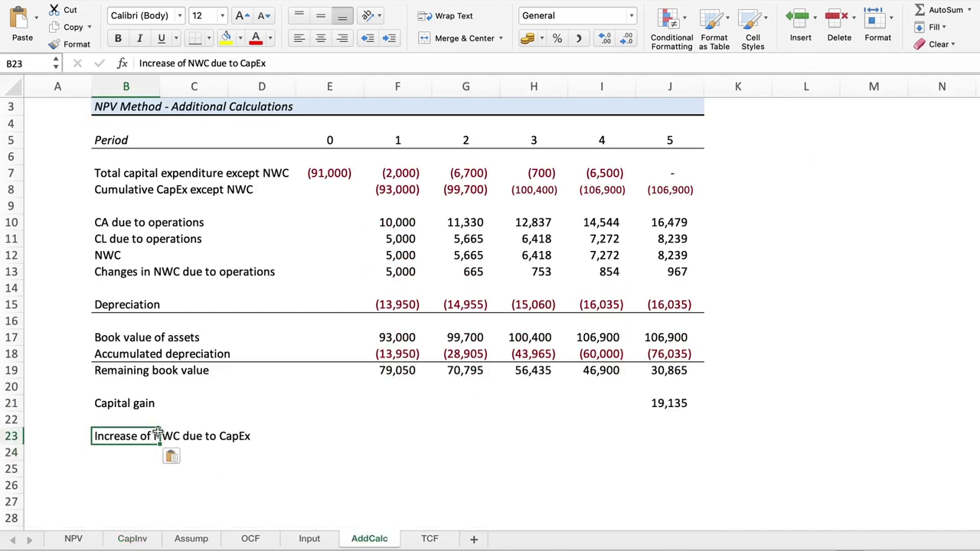
- Undo an E23 link to the wrong CapInv total and inspect CapInv's period 0 NWC increase, E16
{"action": "left_click", "coordinate": [334, 436]}
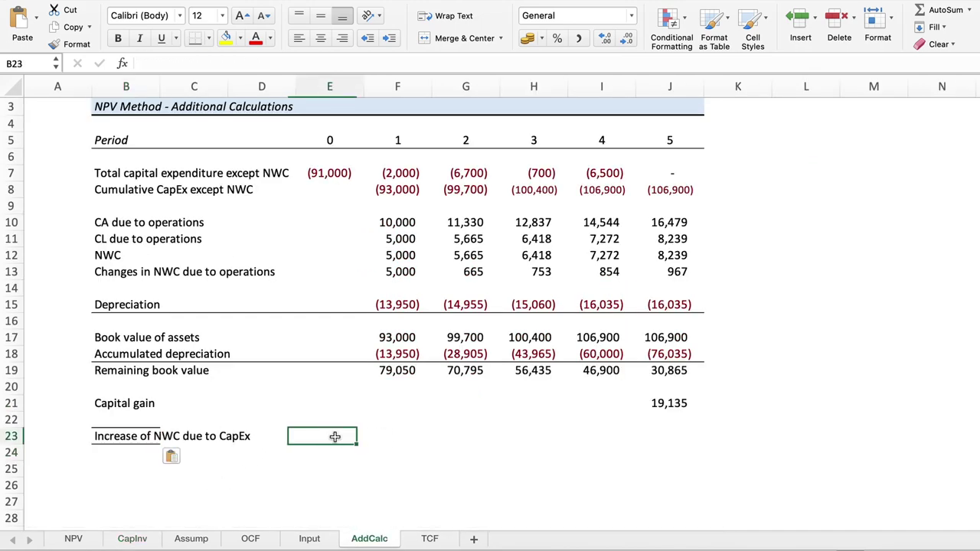
{"action": "type", "text": "="}
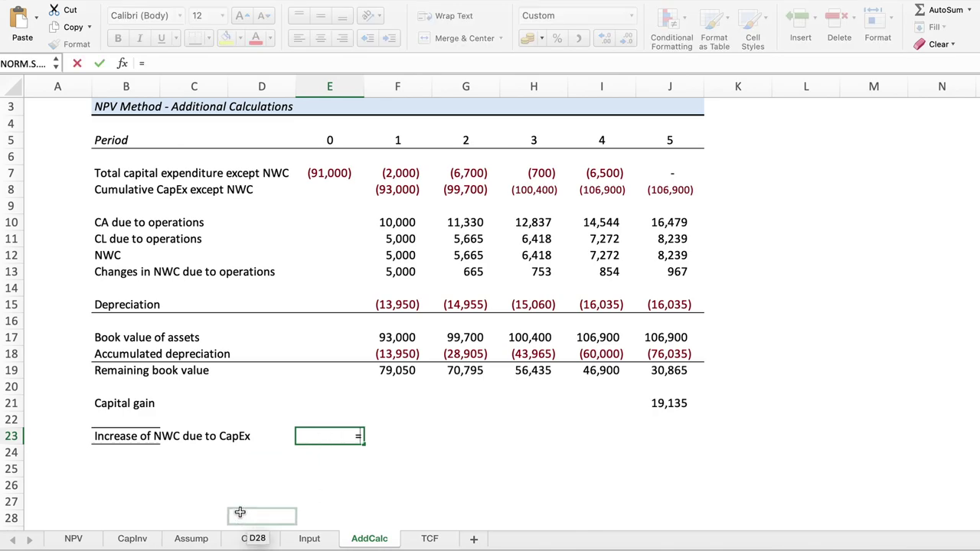
{"action": "left_click", "coordinate": [132, 539]}
{"action": "left_click", "coordinate": [374, 444]}
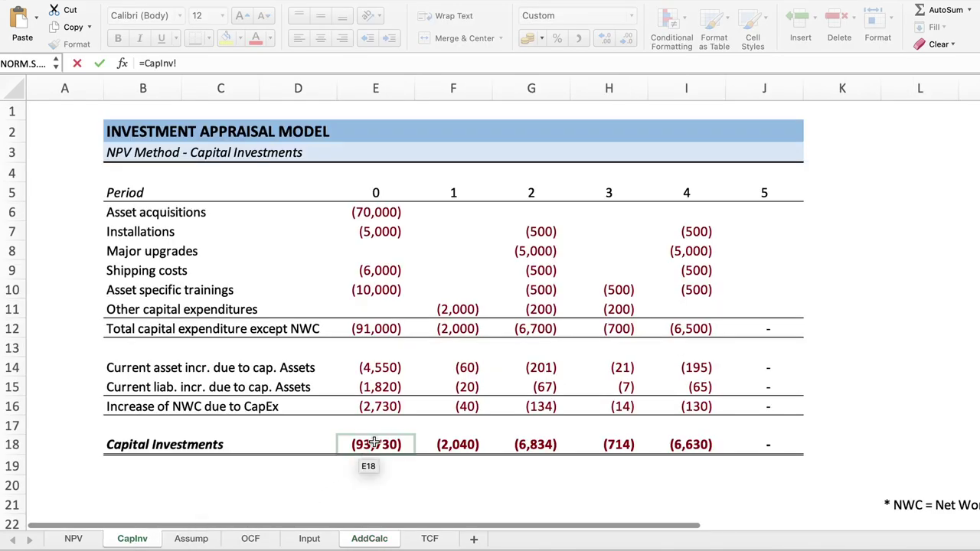
{"action": "key", "text": "Return"}
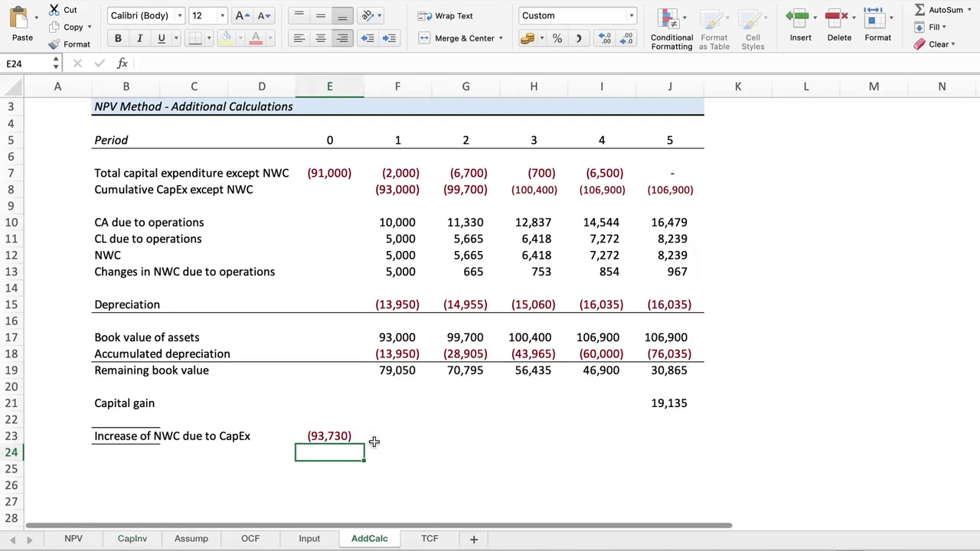
{"action": "key", "text": "ctrl+z"}
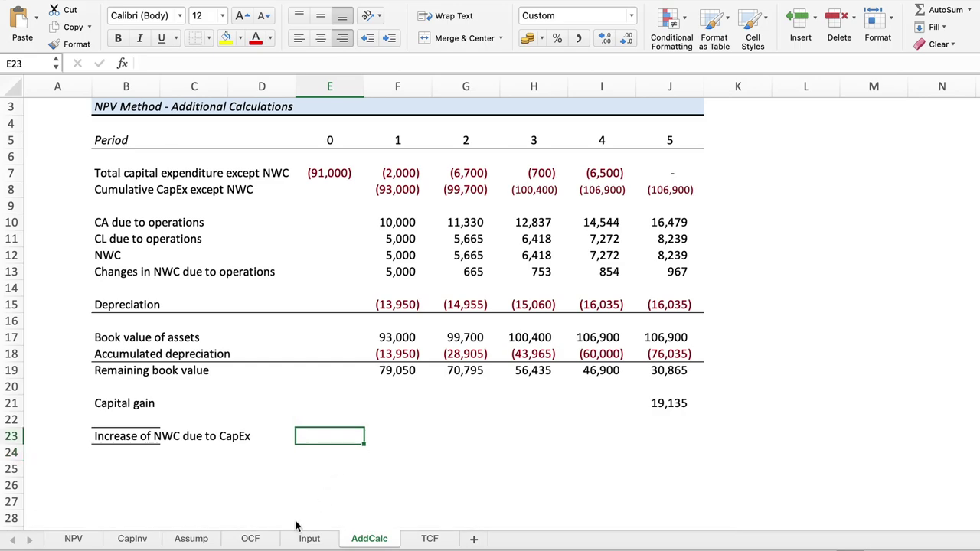
{"action": "left_click", "coordinate": [132, 538]}
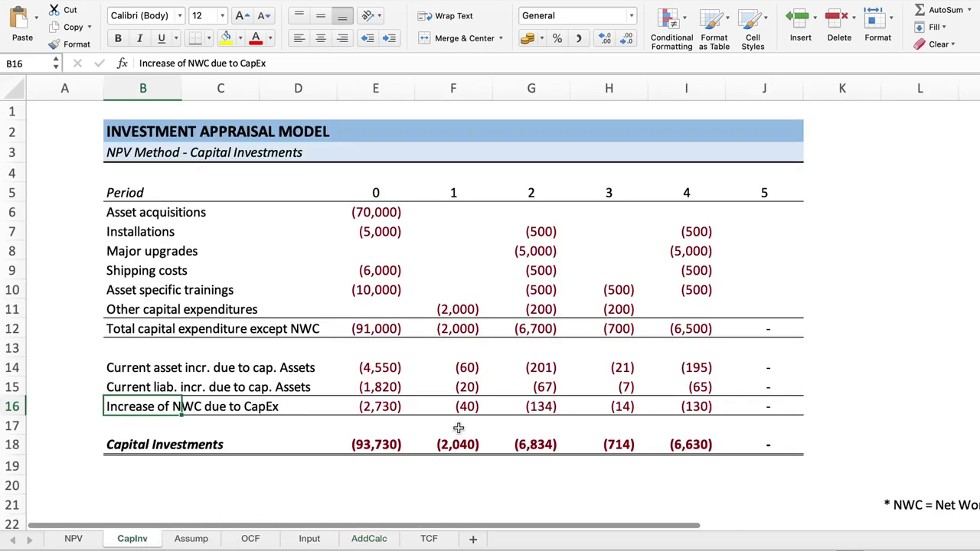
{"action": "left_click", "coordinate": [380, 408]}
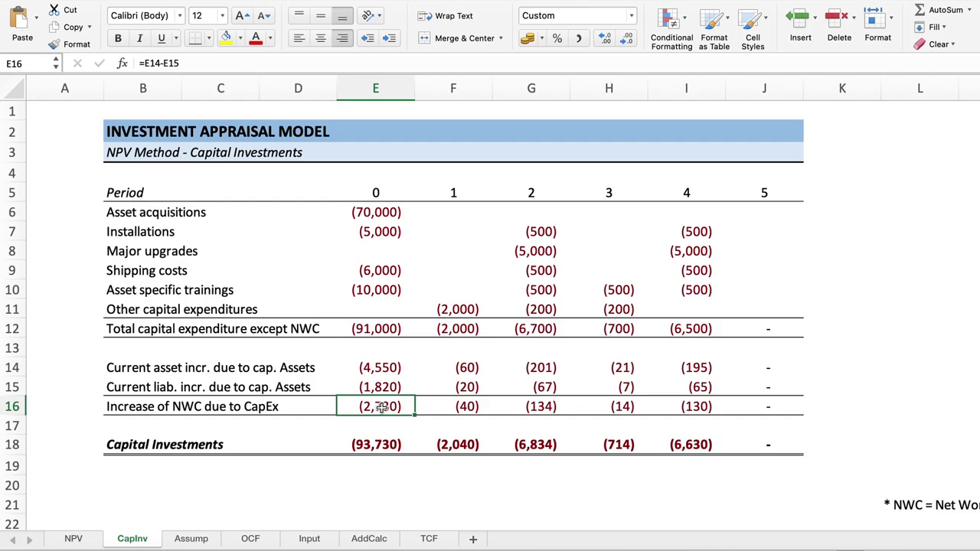
{"action": "key", "text": "Down"}
{"action": "key", "text": "Up"}
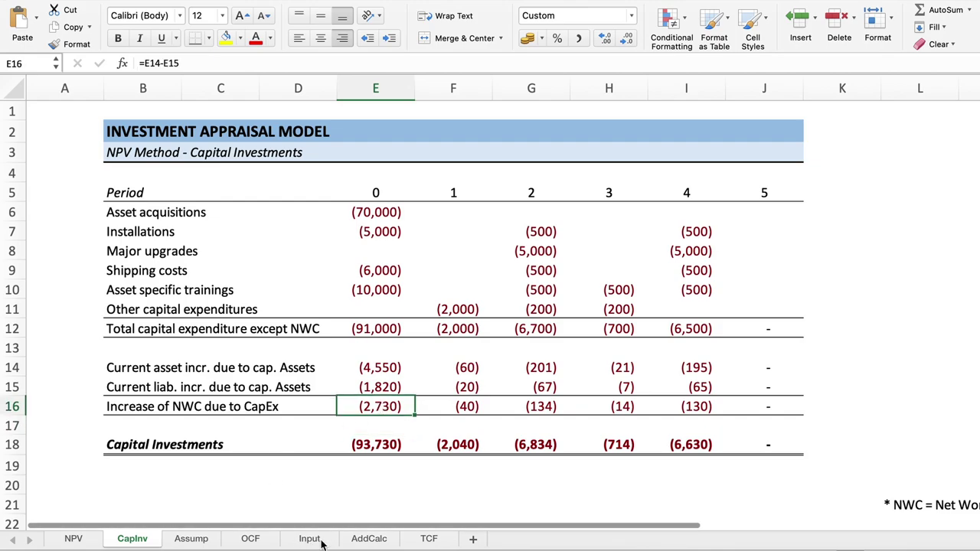
- Link E23 to CapInv!E16 and fill it across to J23
{"action": "left_click", "coordinate": [375, 538]}
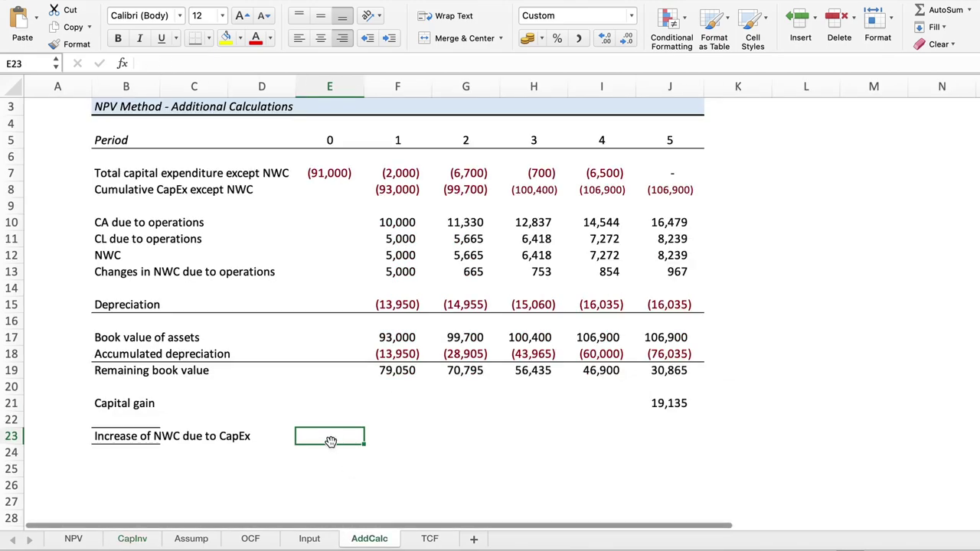
{"action": "type", "text": "="}
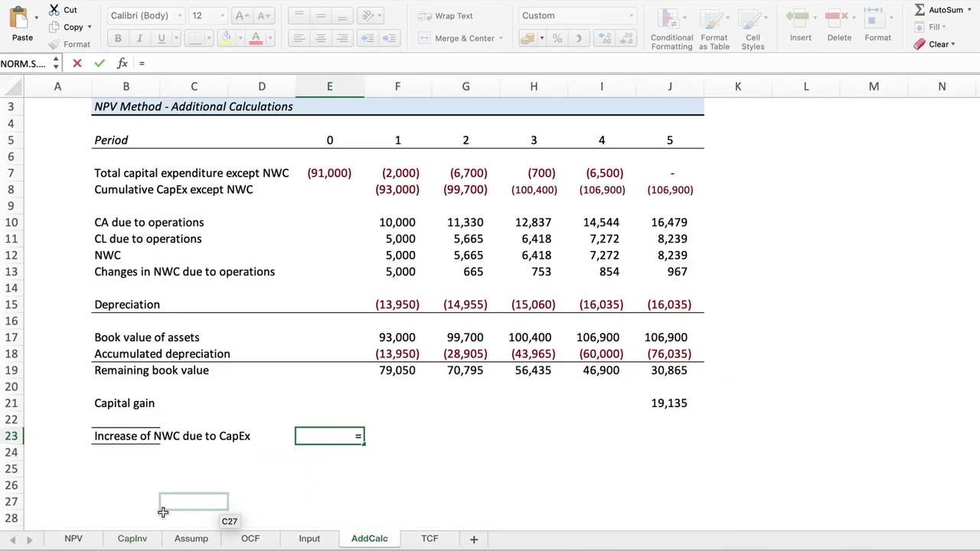
{"action": "left_click", "coordinate": [140, 539]}
{"action": "left_click", "coordinate": [387, 400]}
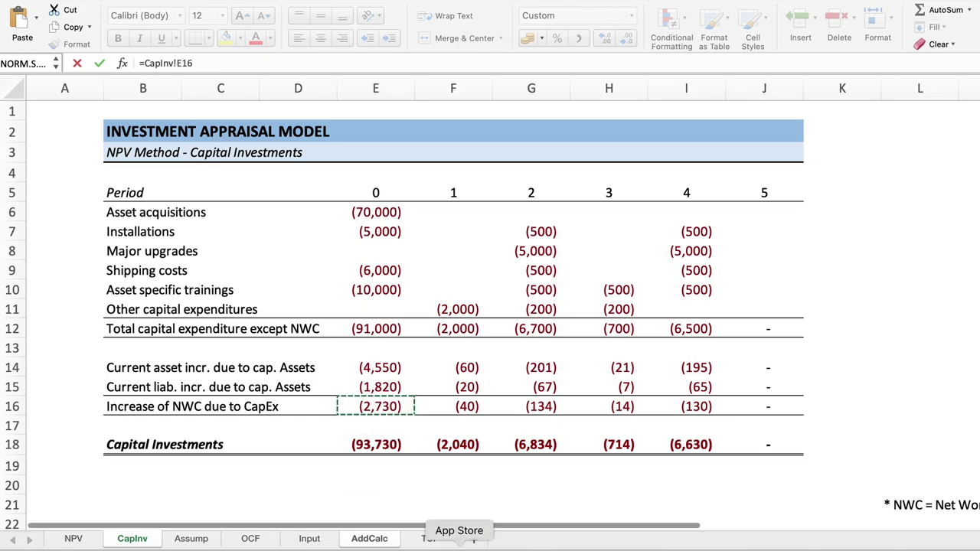
{"action": "key", "text": "Return"}
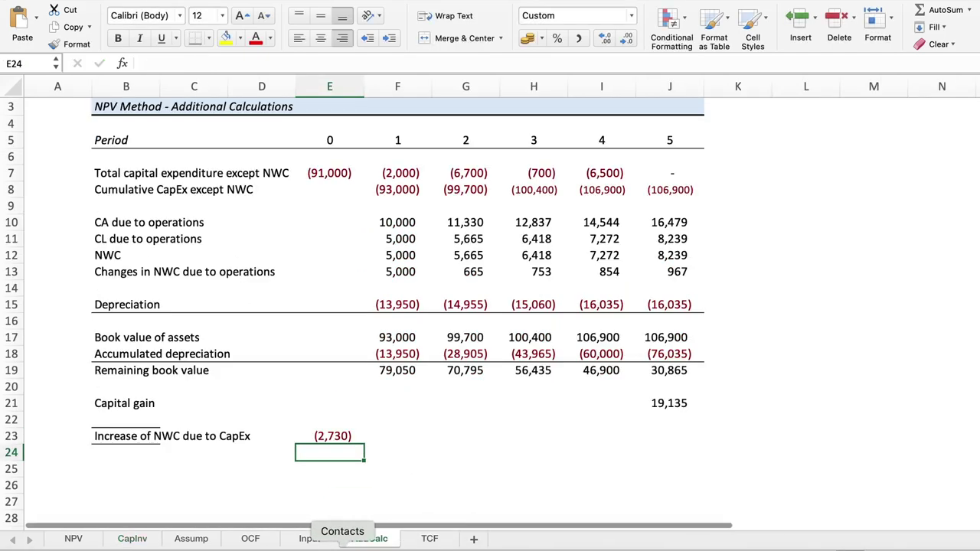
{"action": "left_click", "coordinate": [346, 437]}
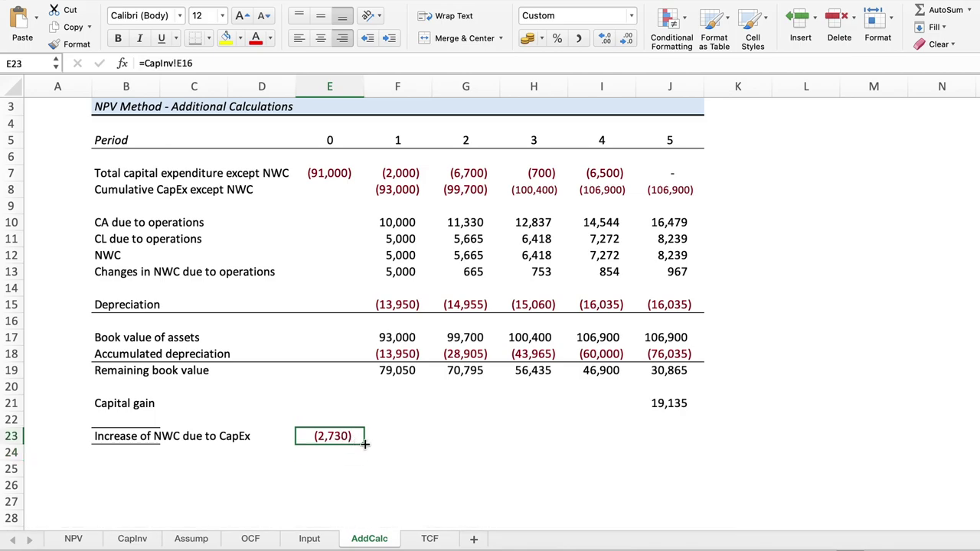
{"action": "left_click_drag", "start_coordinate": [368, 443], "coordinate": [675, 444]}
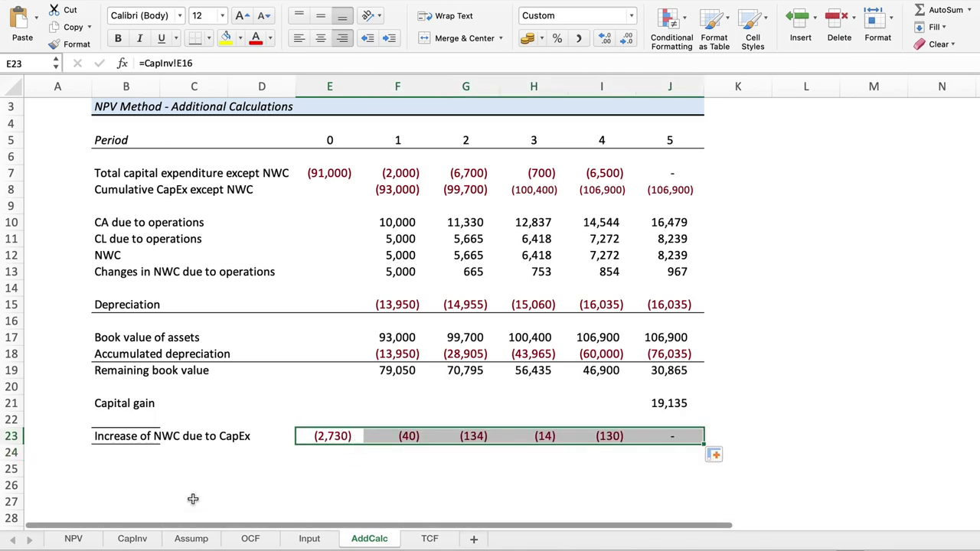
{"action": "left_click", "coordinate": [129, 437]}
{"action": "left_click", "coordinate": [113, 403]}
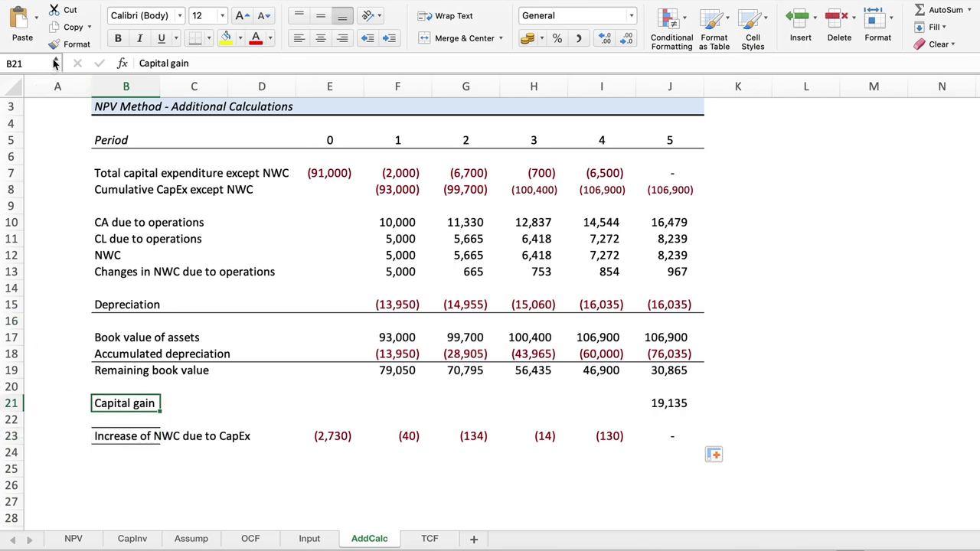
- Check the Operating Cash Flows sheet, then copy the 'Changes in NWC due to operations' label into B24
{"action": "left_click", "coordinate": [109, 436]}
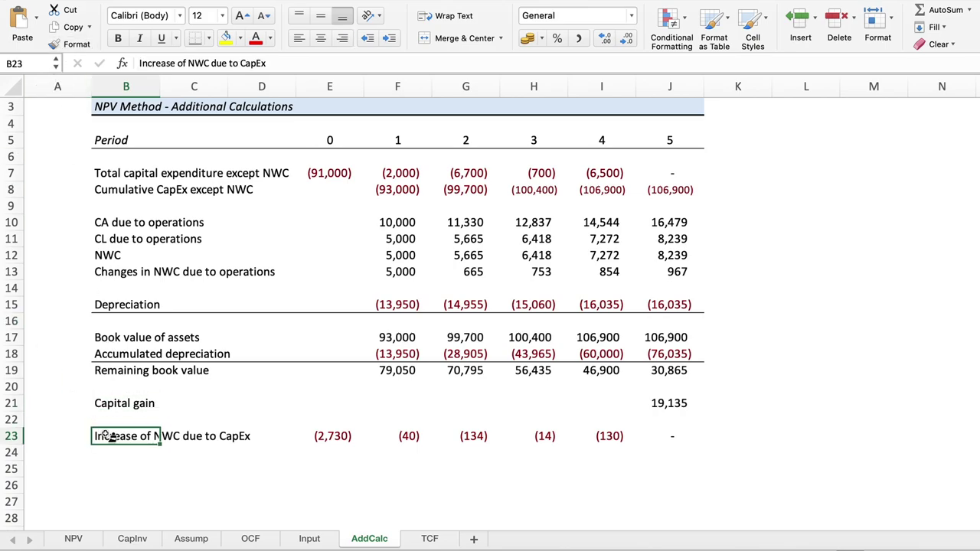
{"action": "left_click", "coordinate": [126, 484]}
{"action": "left_click", "coordinate": [112, 447]}
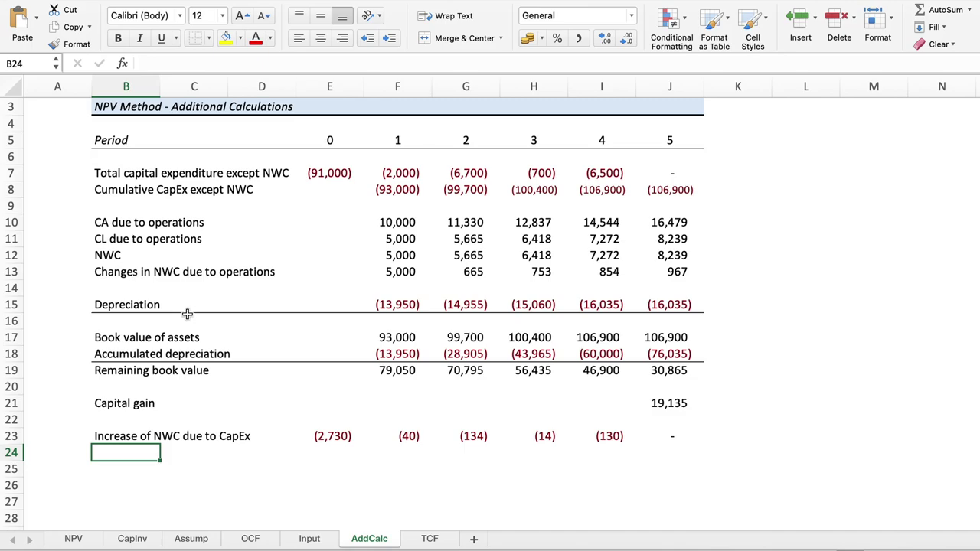
{"action": "left_click", "coordinate": [251, 539]}
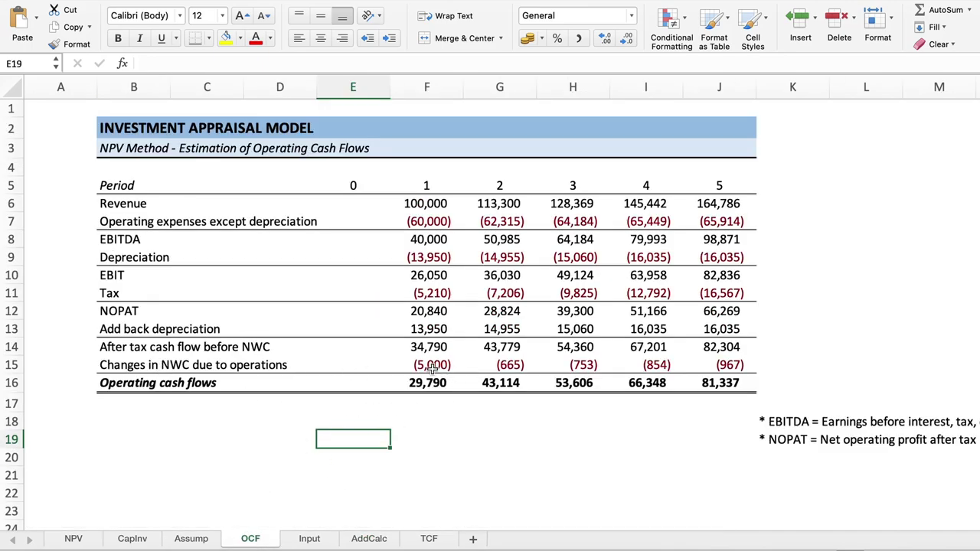
{"action": "left_click", "coordinate": [369, 539]}
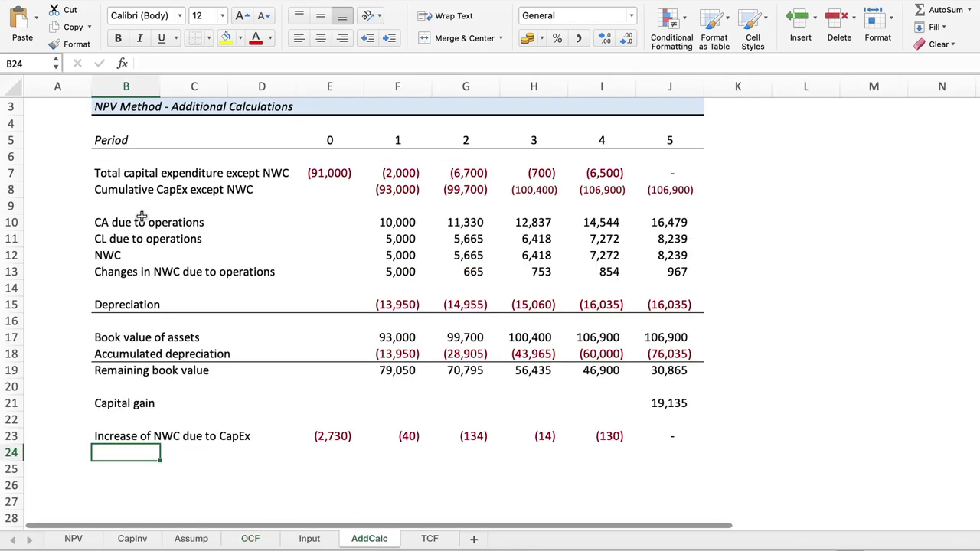
{"action": "left_click", "coordinate": [134, 272]}
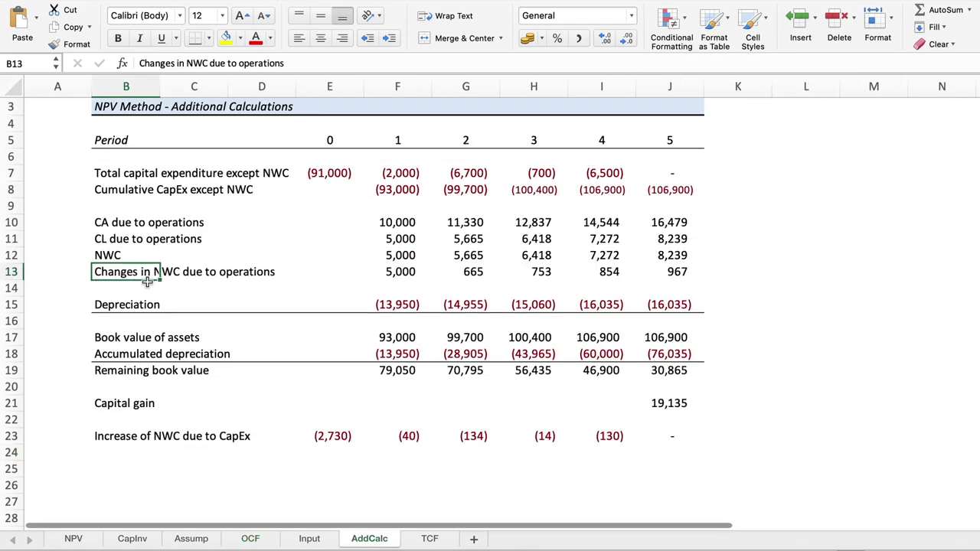
{"action": "key", "text": "ctrl+c"}
{"action": "left_click", "coordinate": [113, 452]}
{"action": "key", "text": "ctrl+v"}
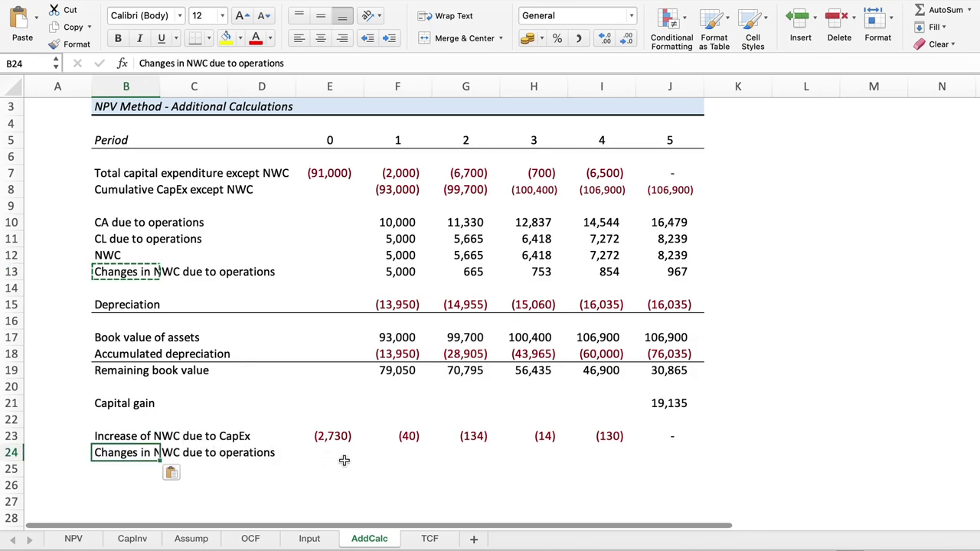
- Link F24 to the period 1 change in NWC in F13
{"action": "left_click", "coordinate": [396, 454]}
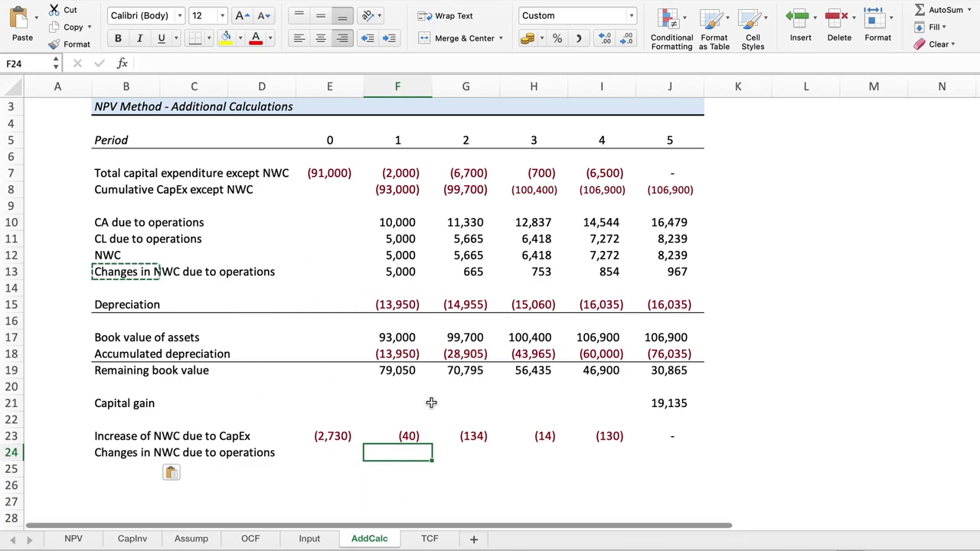
{"action": "key", "text": "Escape"}
{"action": "type", "text": "="}
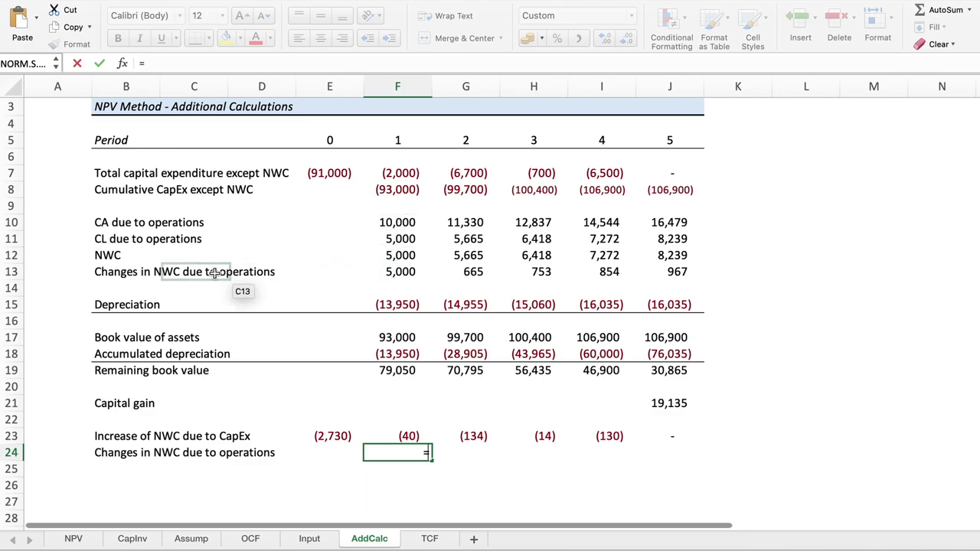
{"action": "left_click", "coordinate": [385, 274]}
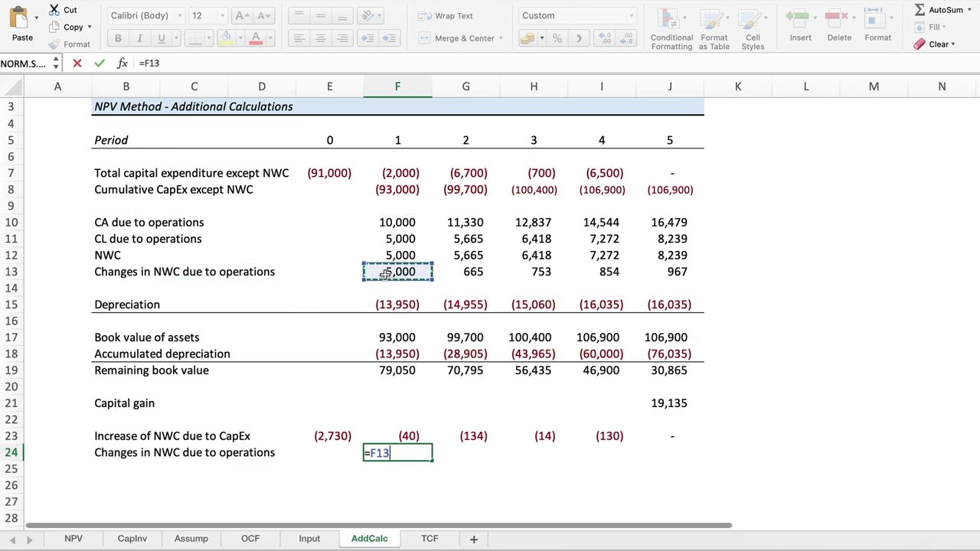
{"action": "key", "text": "Return"}
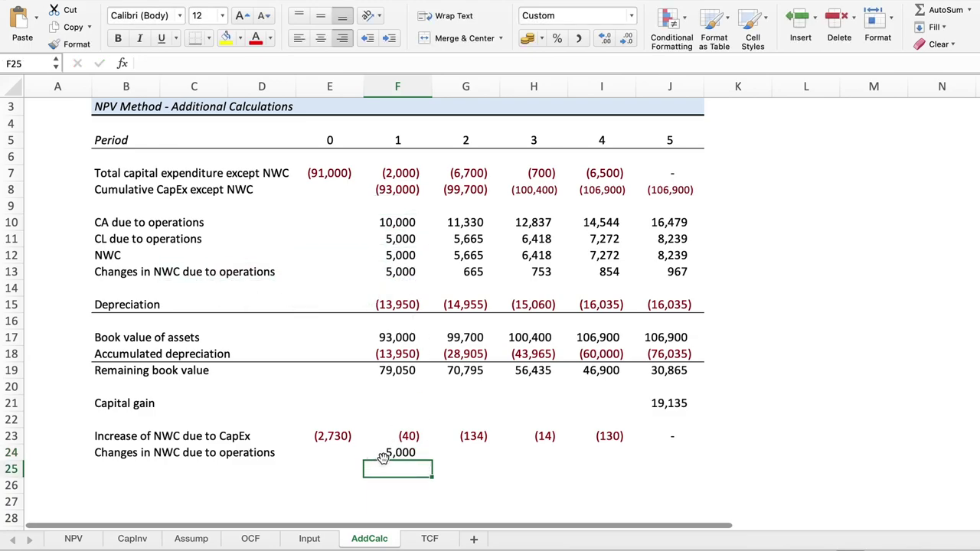
- Change F24 to =-F13 so it shows (5,000)
{"action": "left_click", "coordinate": [383, 457]}
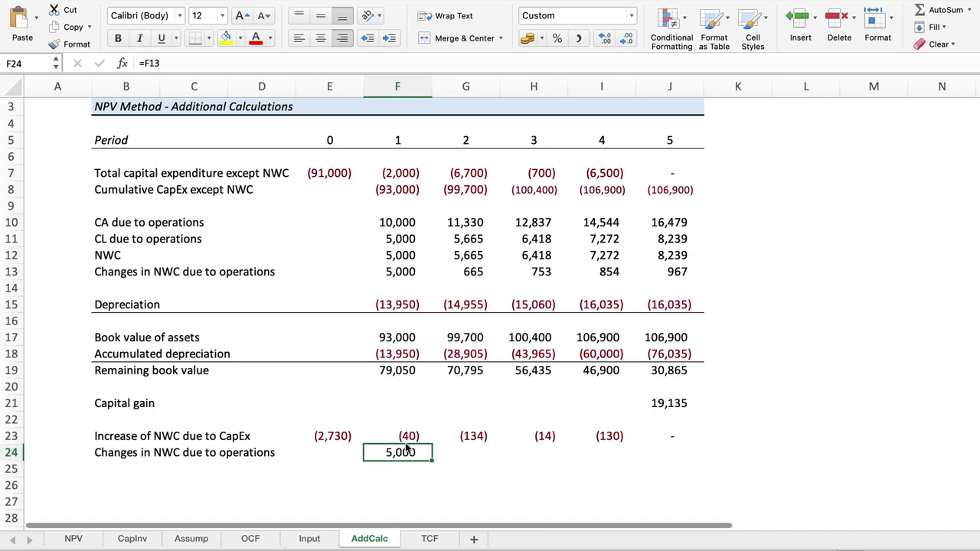
{"action": "left_click", "coordinate": [409, 435]}
{"action": "left_click", "coordinate": [335, 436]}
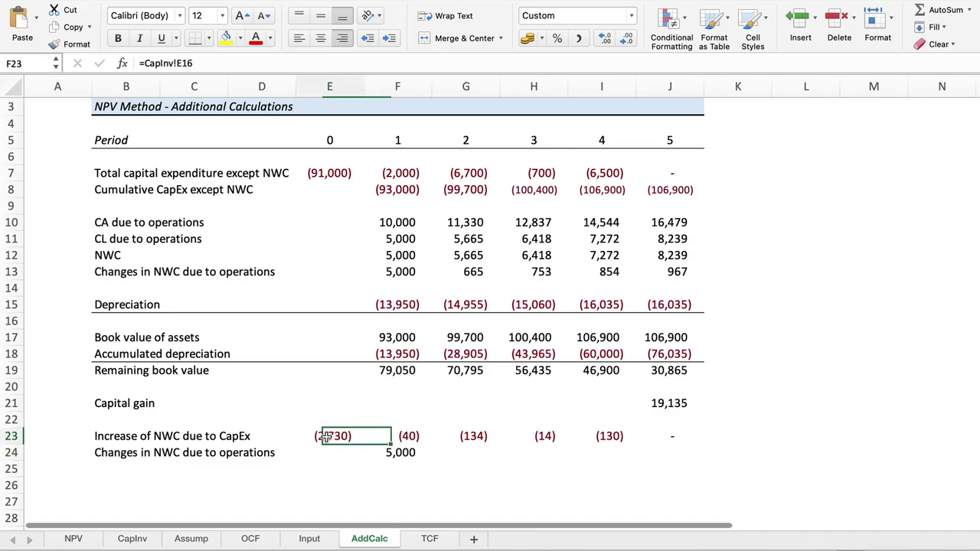
{"action": "left_click", "coordinate": [406, 452]}
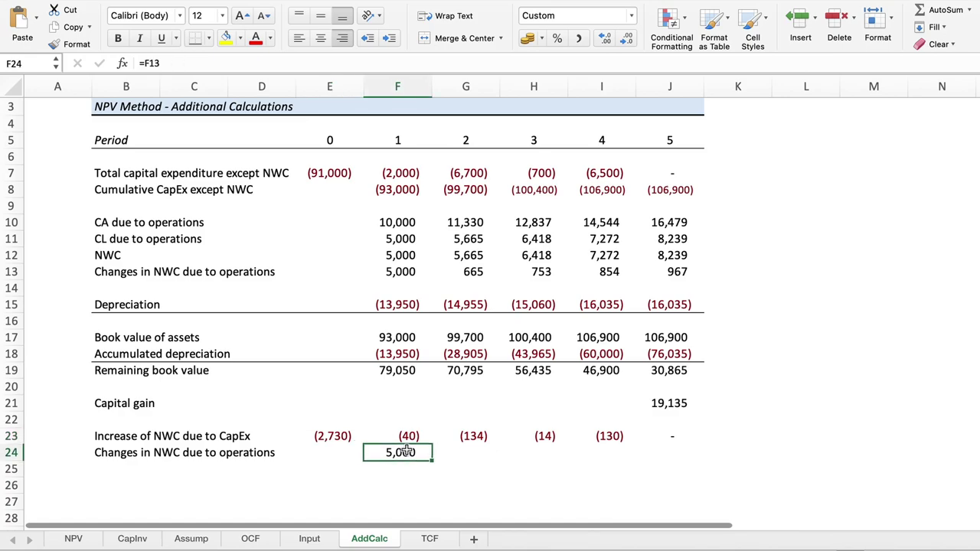
{"action": "left_click", "coordinate": [145, 61]}
{"action": "type", "text": "-"}
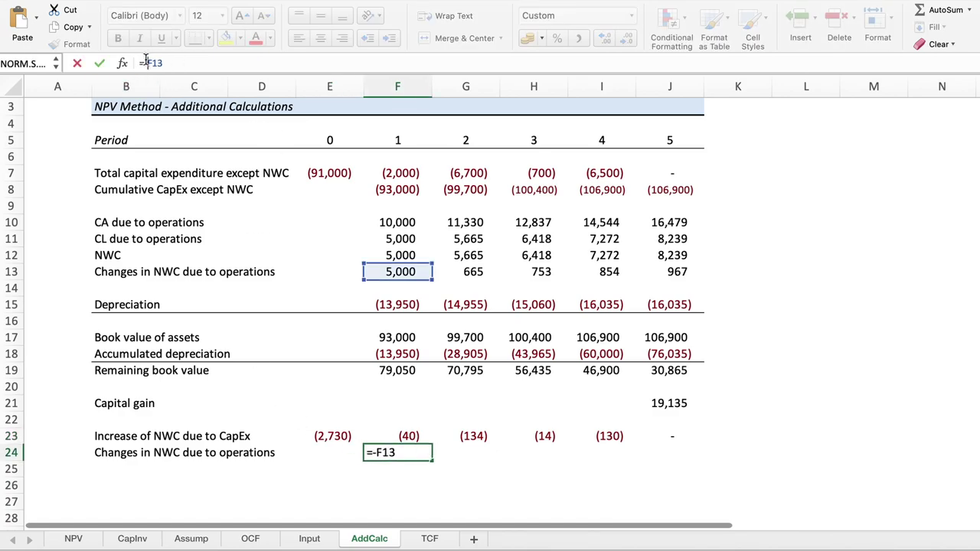
{"action": "key", "text": "Return"}
{"action": "key", "text": "Escape"}
{"action": "left_click", "coordinate": [413, 451]}
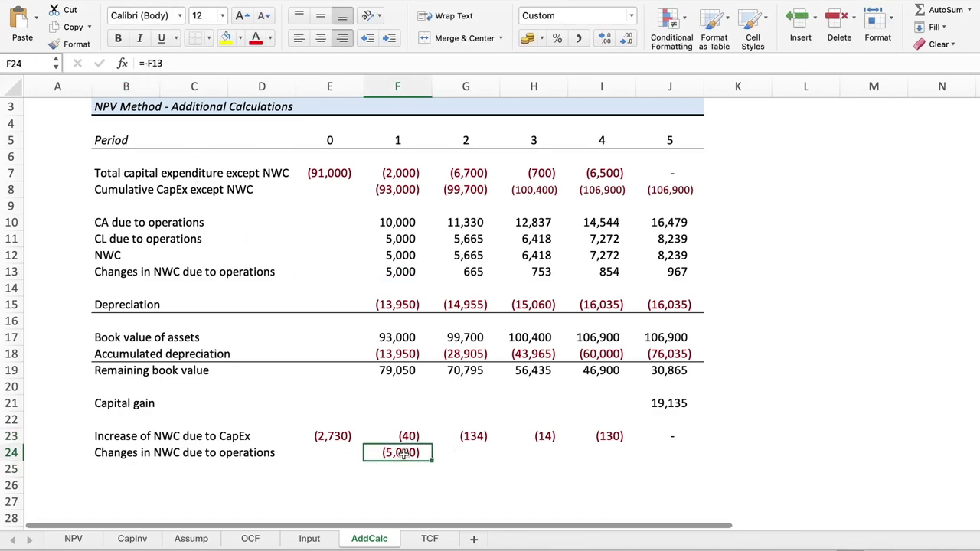
- Fill the negated formula across to J24 and select row 24 from B to J
{"action": "mouse_move", "coordinate": [432, 462]}
{"action": "left_mouse_down"}
{"action": "mouse_move", "coordinate": [675, 479]}
{"action": "mouse_move", "coordinate": [640, 490]}
{"action": "left_mouse_up"}
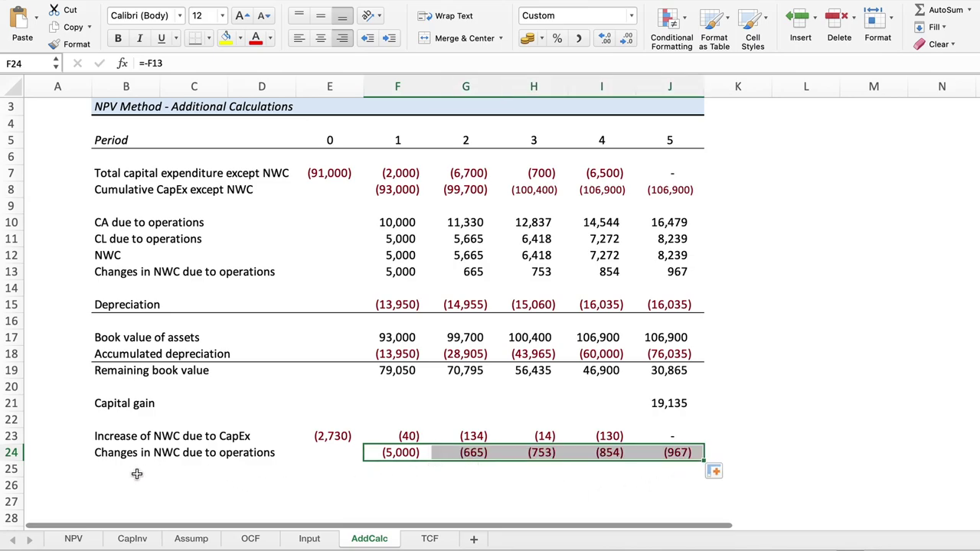
{"action": "left_click", "coordinate": [102, 454]}
{"action": "key", "text": "shift+Right"}
{"action": "key", "text": "shift+Right"}
{"action": "key", "text": "shift+Right"}
{"action": "key", "text": "shift+Right"}
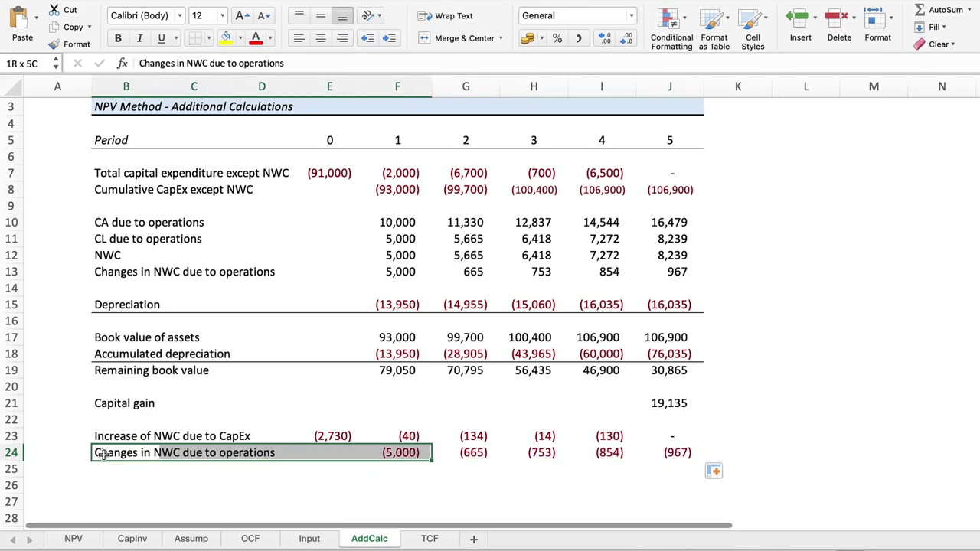
{"action": "key", "text": "shift+Right"}
{"action": "key", "text": "shift+Right"}
{"action": "key", "text": "shift+Right"}
{"action": "key", "text": "shift+Right"}
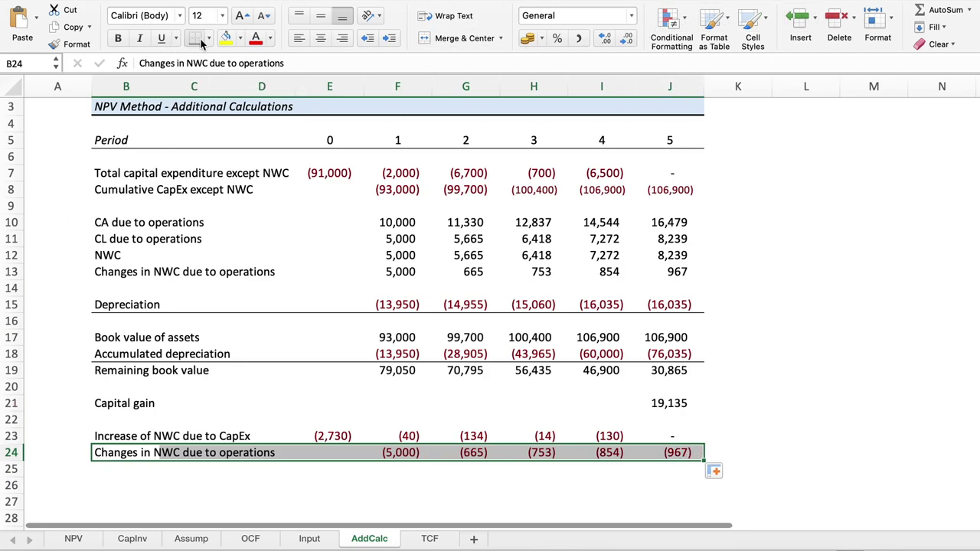
- Label B25 'Total yearly investment in NWC' and enter =E23+E24 in E25
{"action": "left_click", "coordinate": [115, 471]}
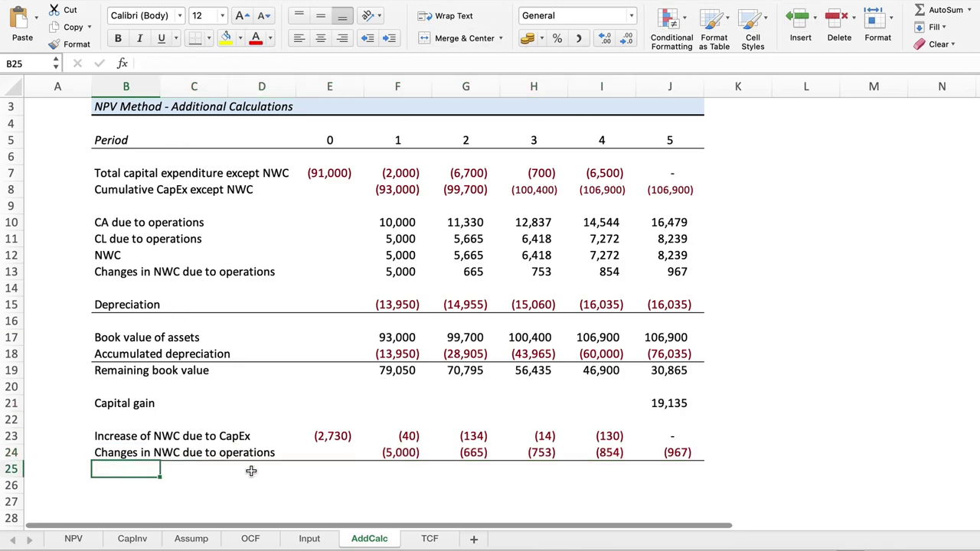
{"action": "type", "text": "Total yearly invest"}
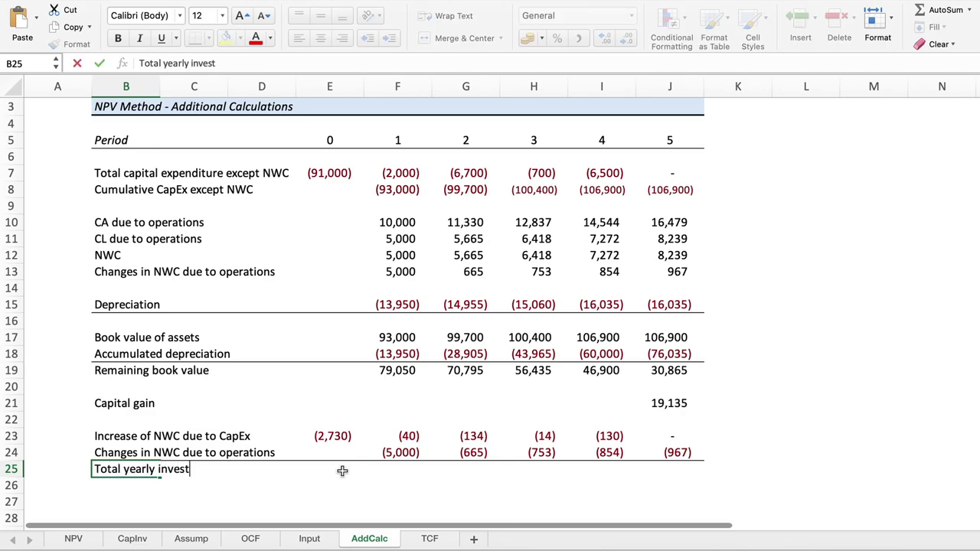
{"action": "type", "text": "ment in NWC"}
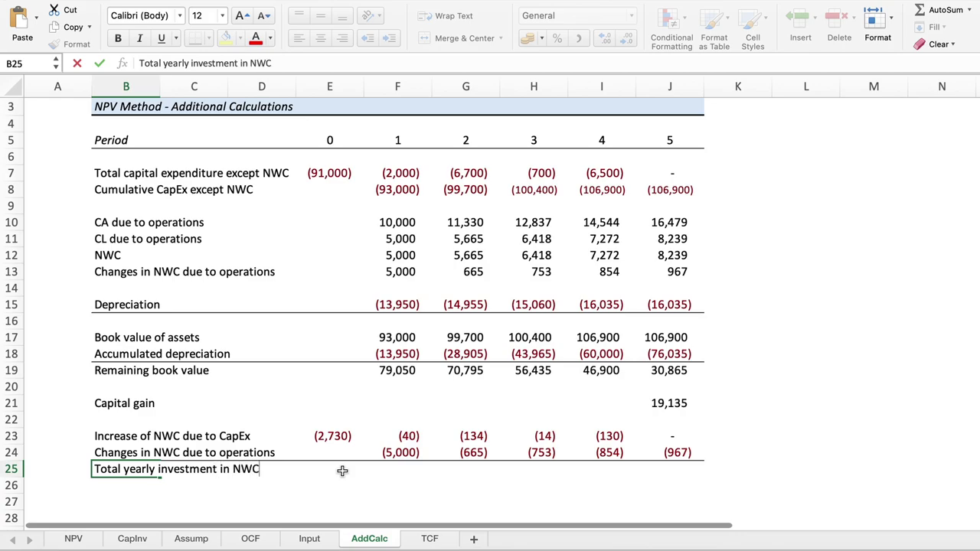
{"action": "key", "text": "Tab"}
{"action": "key", "text": "Tab"}
{"action": "key", "text": "Tab"}
{"action": "type", "text": "="}
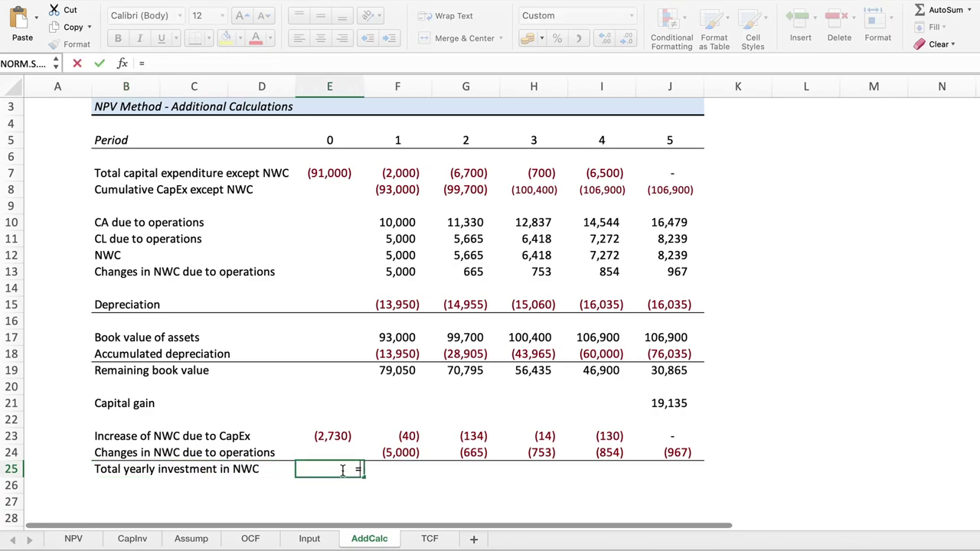
{"action": "left_click", "coordinate": [337, 436]}
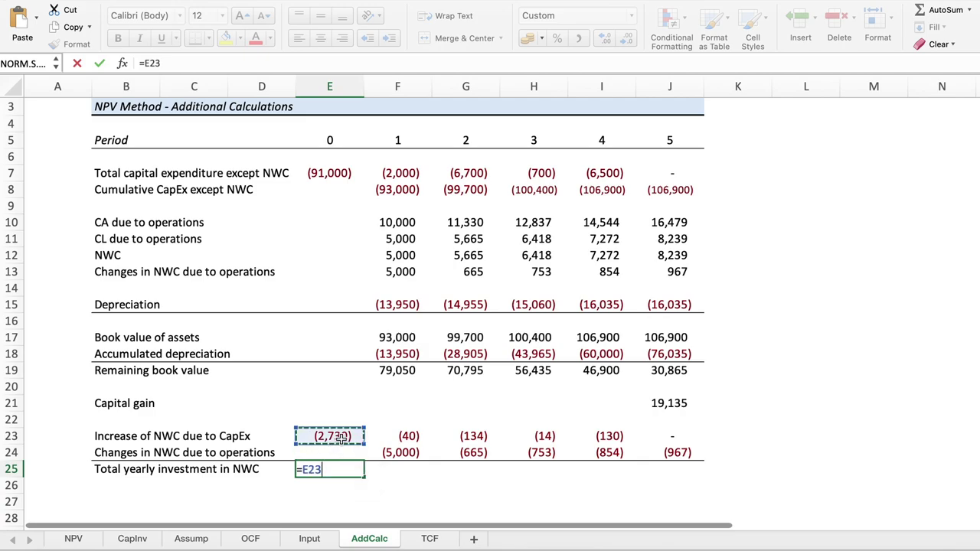
{"action": "type", "text": "+"}
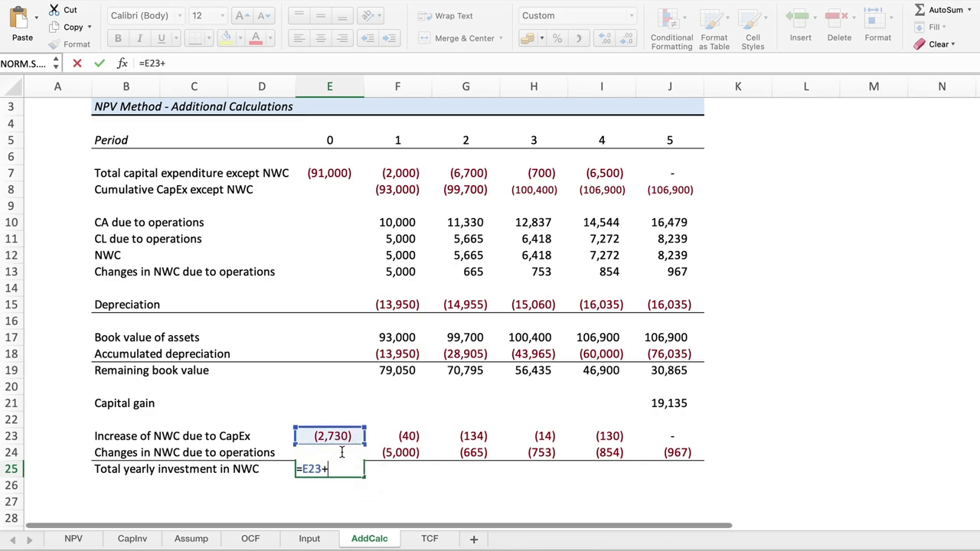
{"action": "key", "text": "Down"}
{"action": "key", "text": "Up"}
{"action": "key", "text": "Return"}
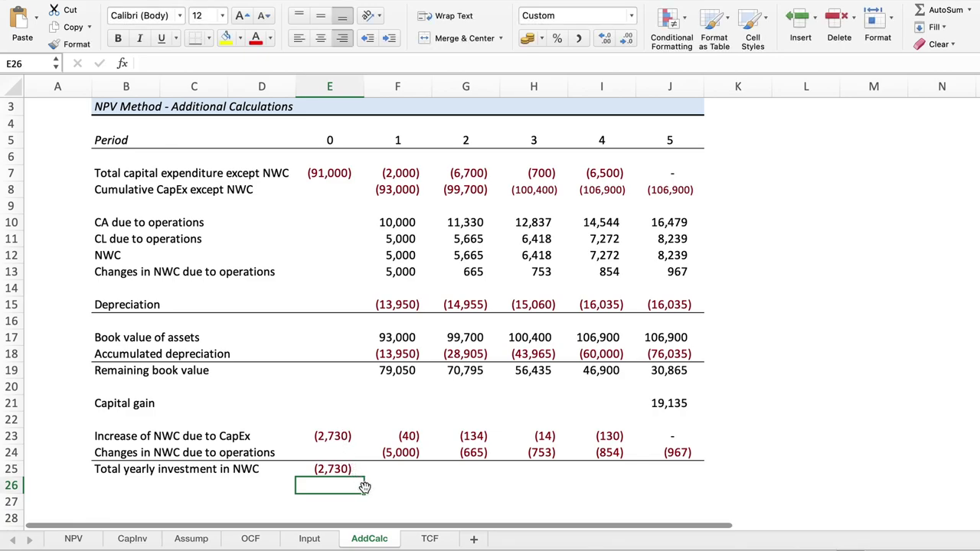
- Fill the total across to J25: (2,730), (5,040), (799), (767), (984), (967)
{"action": "left_click", "coordinate": [352, 469]}
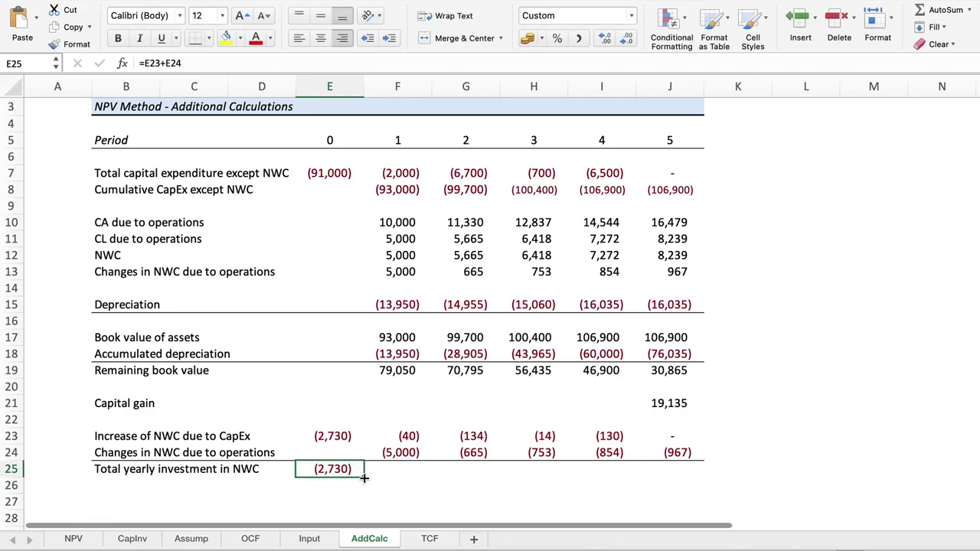
{"action": "mouse_move", "coordinate": [365, 477]}
{"action": "left_mouse_down"}
{"action": "mouse_move", "coordinate": [674, 477]}
{"action": "mouse_move", "coordinate": [657, 496]}
{"action": "left_mouse_up"}
{"action": "scroll", "coordinate": [459, 496], "scroll_direction": "down", "scroll_amount": 3}
{"action": "scroll", "coordinate": [400, 496], "scroll_direction": "down", "scroll_amount": 2}
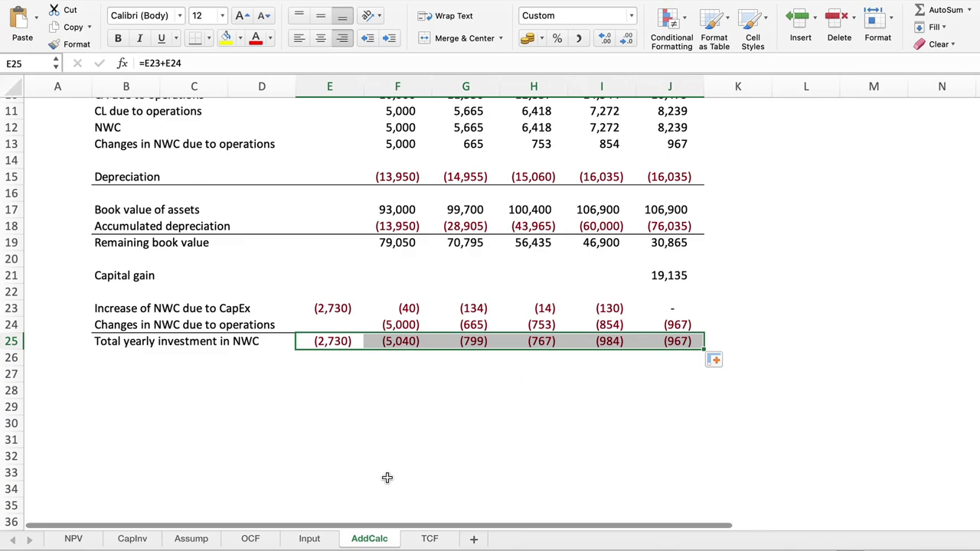
- Set TCF J8 to =SUM(AddCalc!E25:J25), showing (11,287), then review the J8 and J7 formulas
{"action": "left_click", "coordinate": [430, 539]}
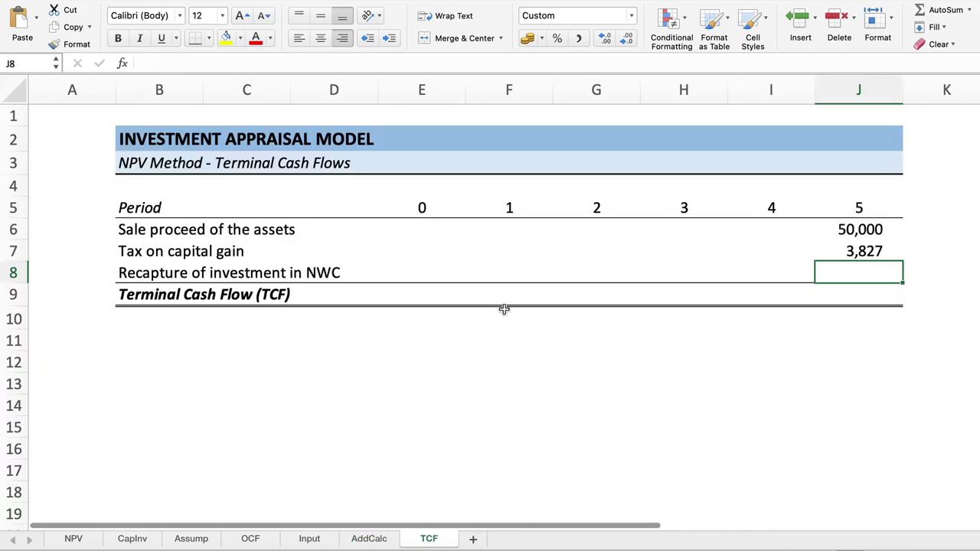
{"action": "type", "text": "="}
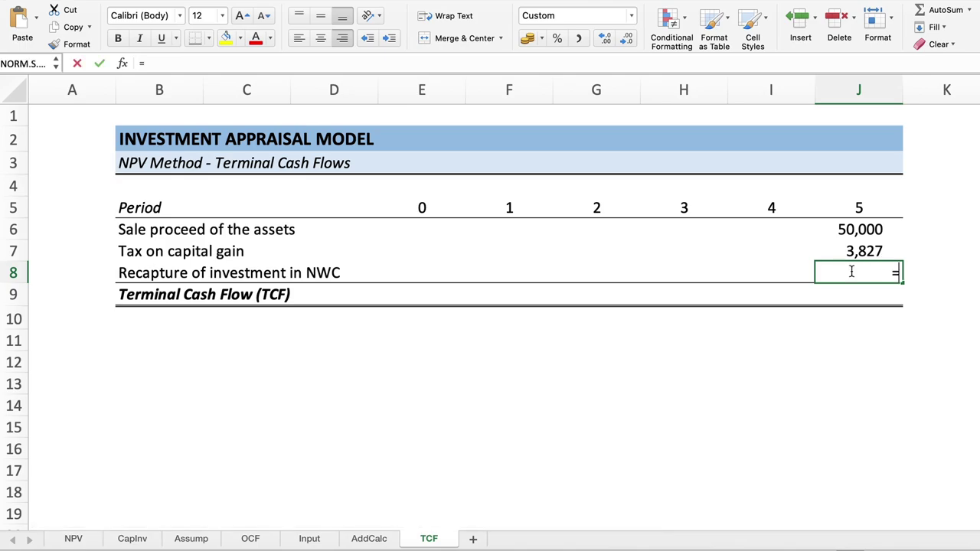
{"action": "type", "text": "su"}
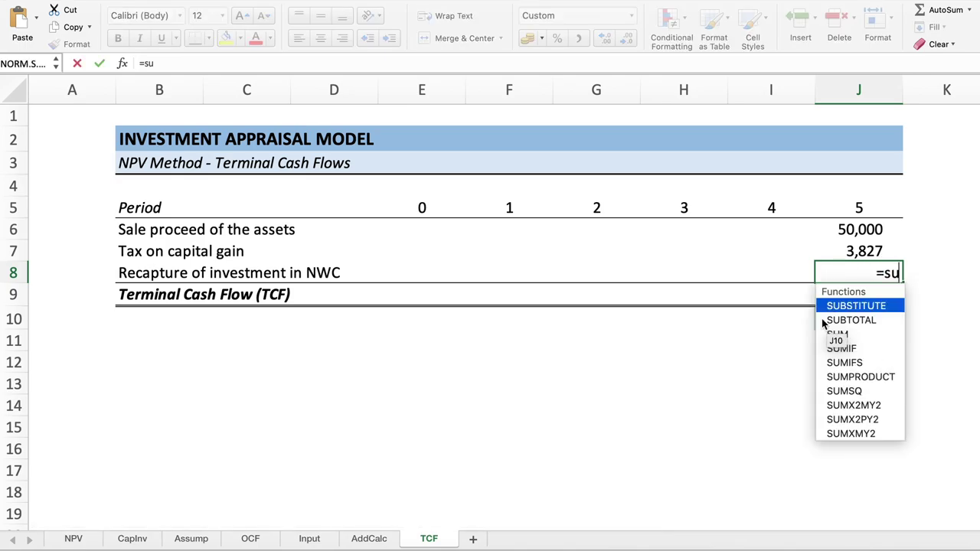
{"action": "type", "text": "m("}
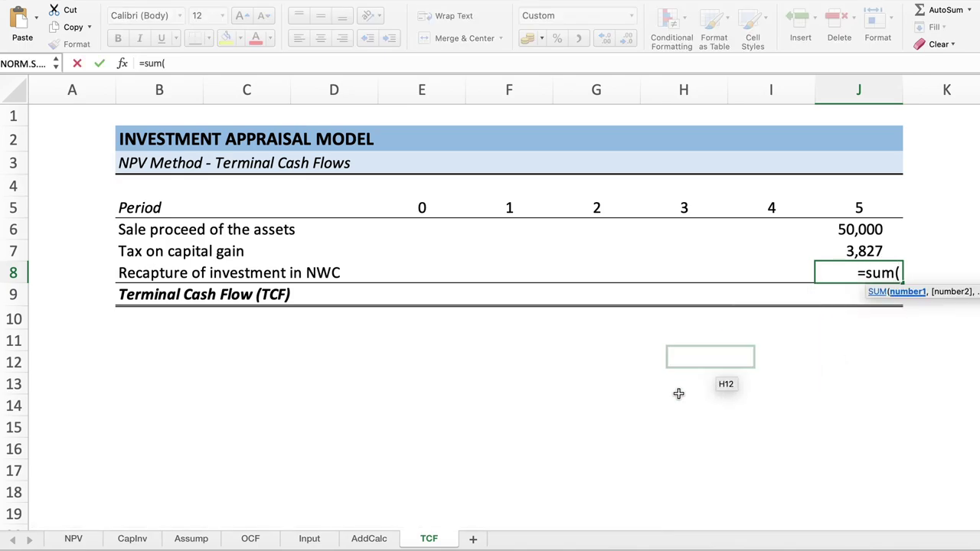
{"action": "left_click", "coordinate": [368, 539]}
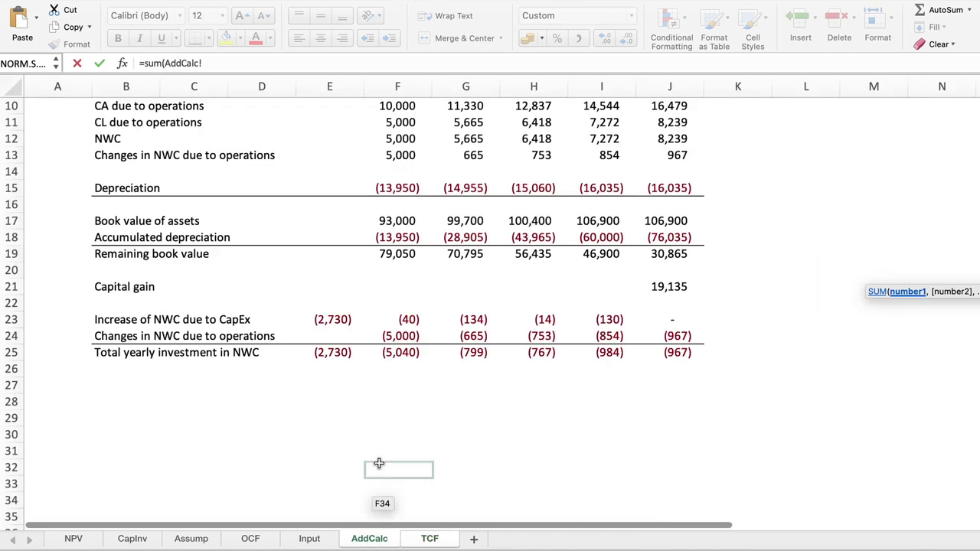
{"action": "left_click_drag", "start_coordinate": [330, 354], "coordinate": [668, 353]}
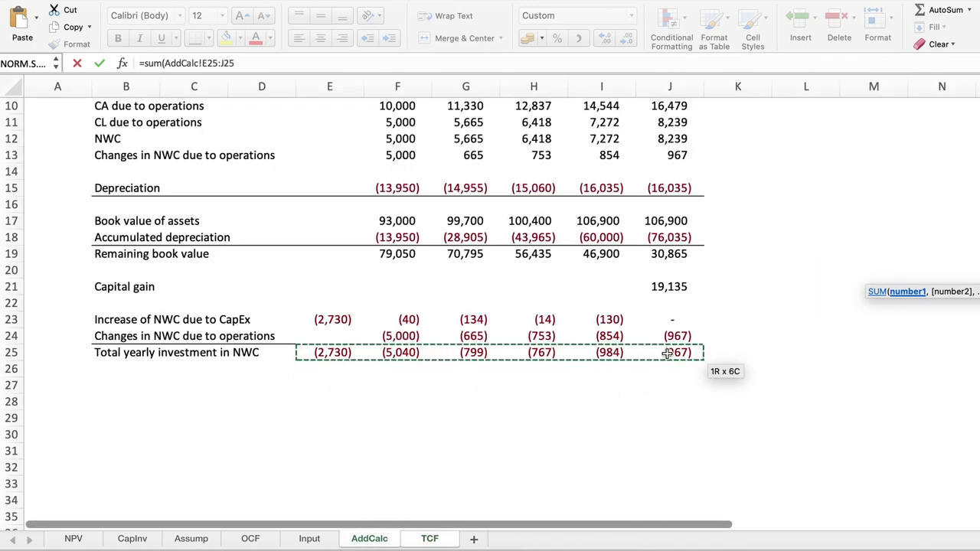
{"action": "key", "text": "Escape"}
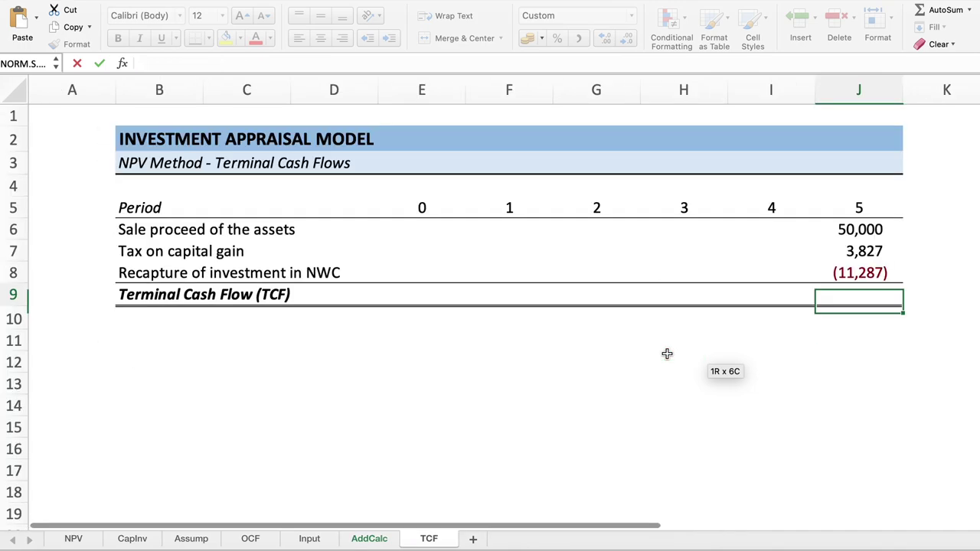
{"action": "left_click", "coordinate": [843, 268]}
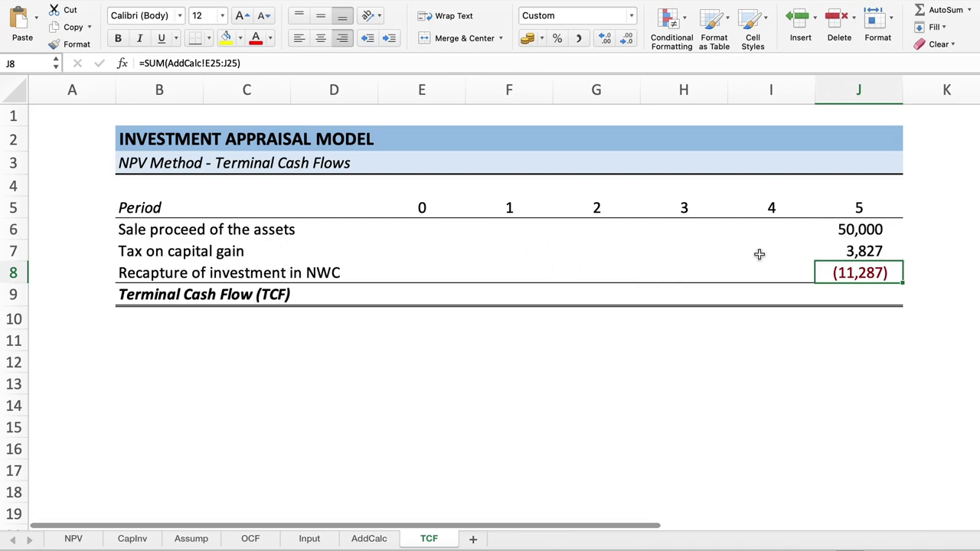
{"action": "left_click", "coordinate": [849, 251]}
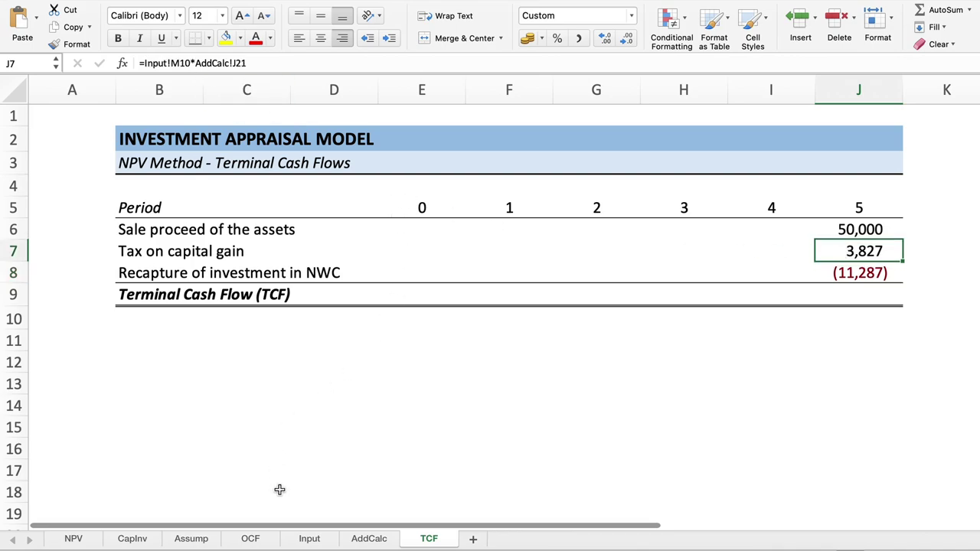
- Negate the J7 tax on capital gain and J8 NWC recapture formulas on TCF
{"action": "left_click", "coordinate": [370, 538]}
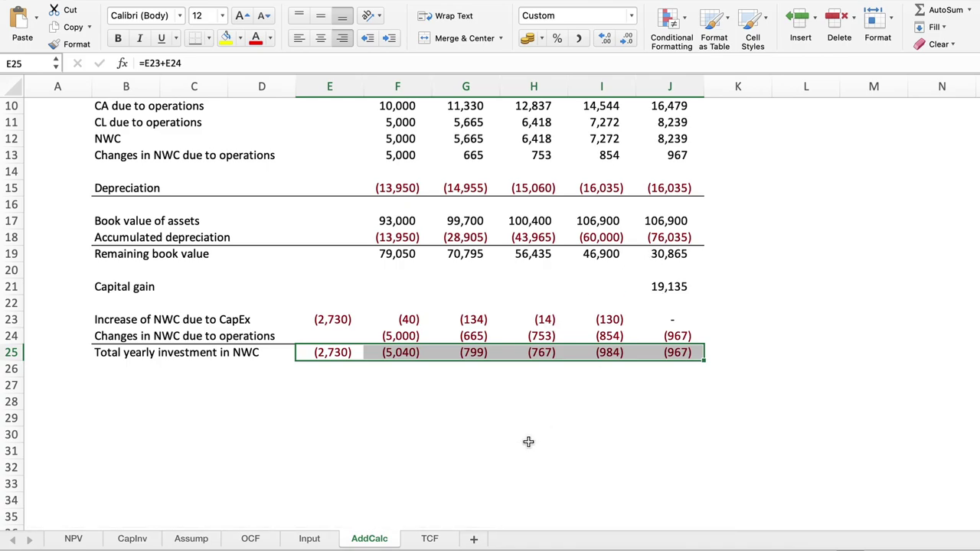
{"action": "left_click", "coordinate": [428, 539]}
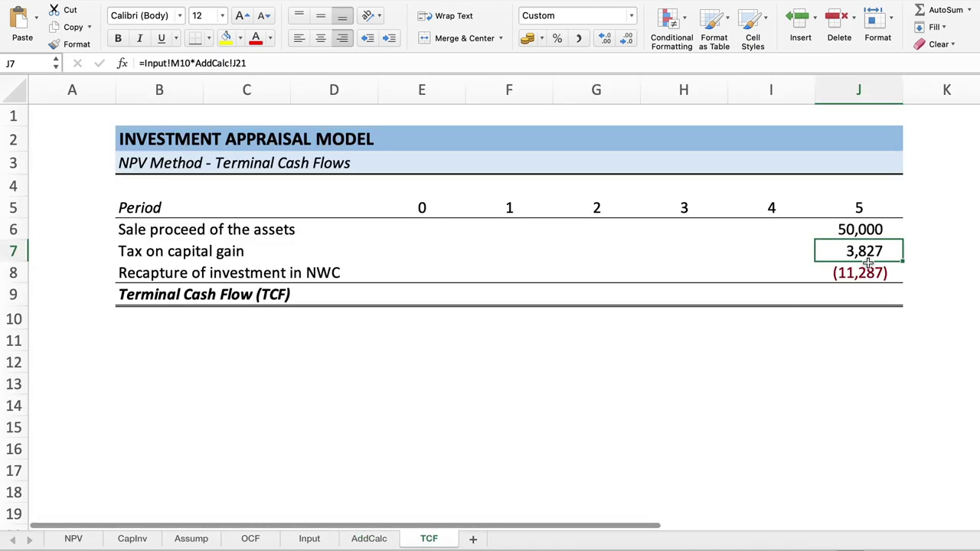
{"action": "left_click", "coordinate": [142, 62]}
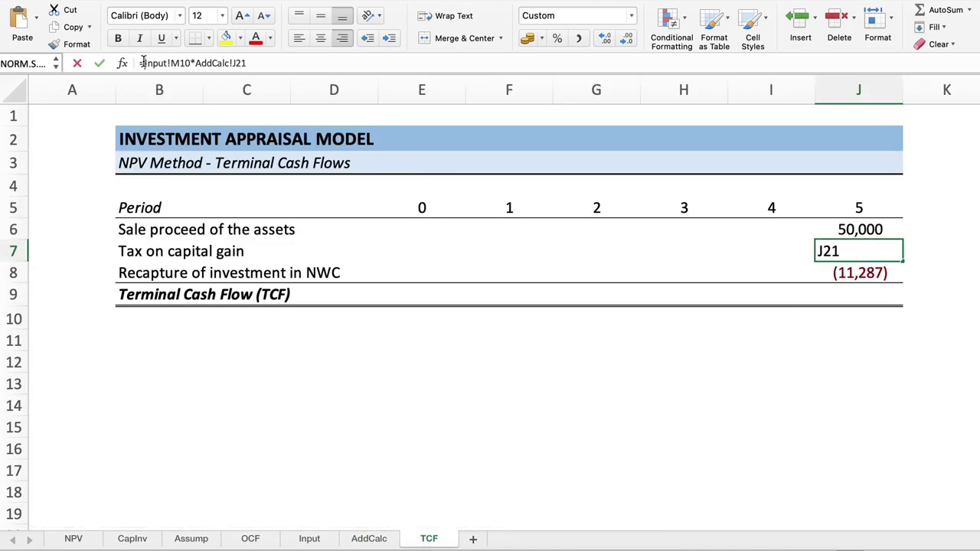
{"action": "type", "text": "-"}
{"action": "key", "text": "Return"}
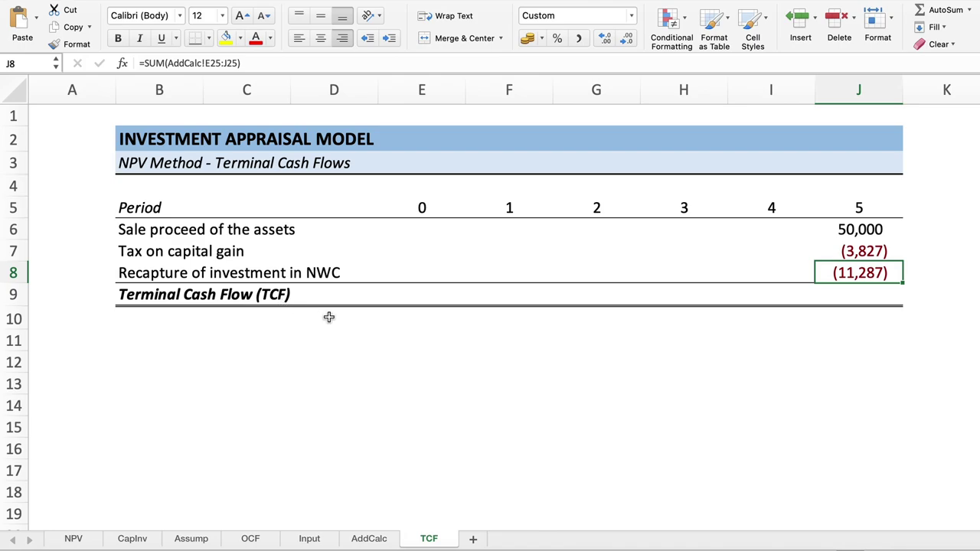
{"action": "left_click", "coordinate": [144, 64]}
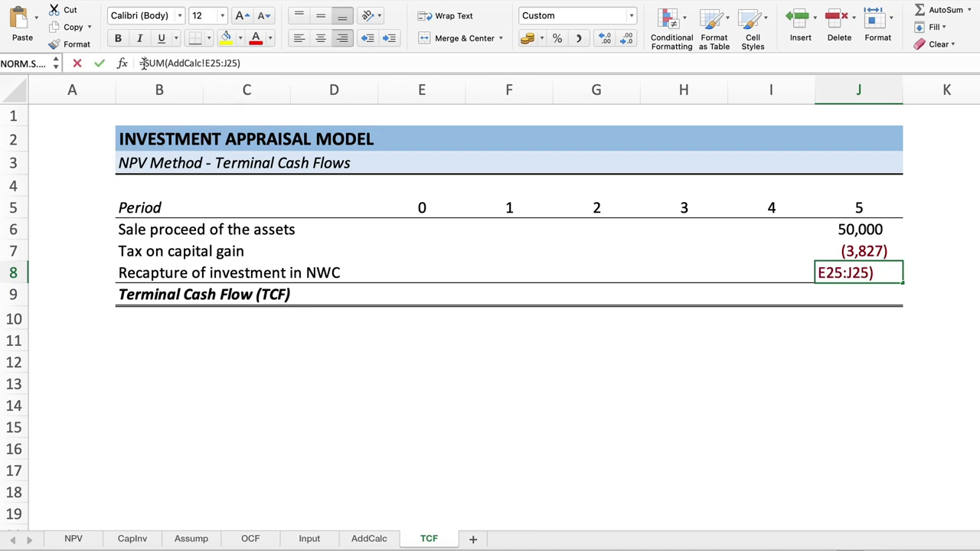
{"action": "type", "text": "-"}
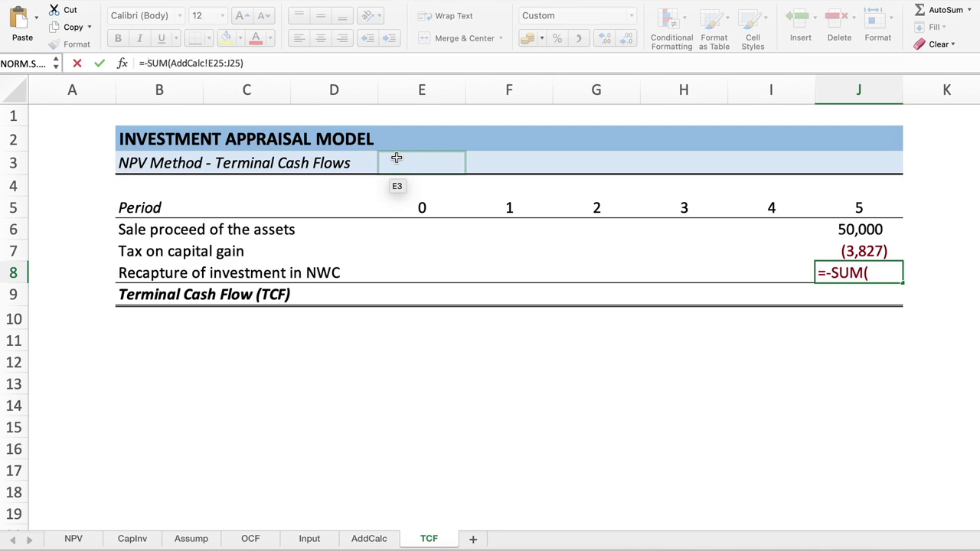
{"action": "key", "text": "Return"}
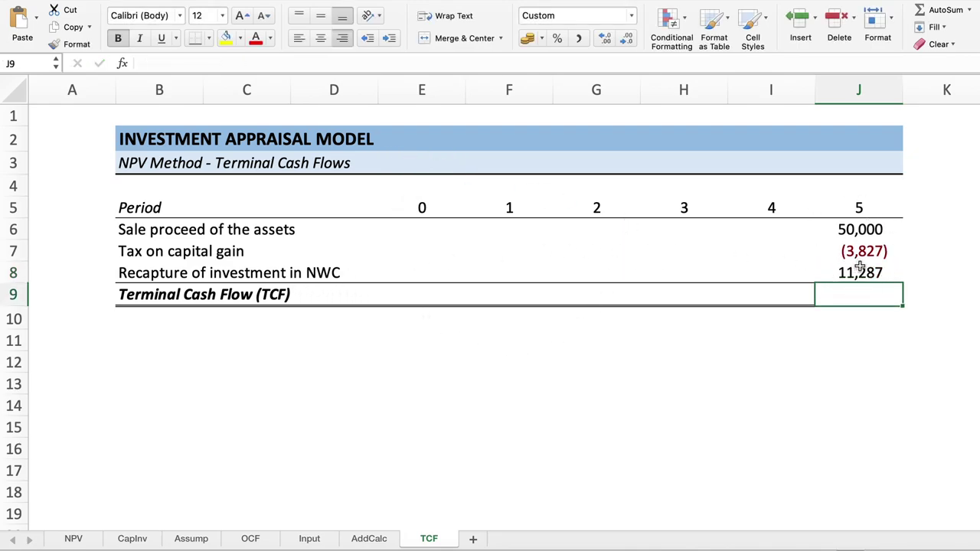
- Enter =SUM(J6:J8) in J9, giving a terminal cash flow of 57,460
{"action": "type", "text": "="}
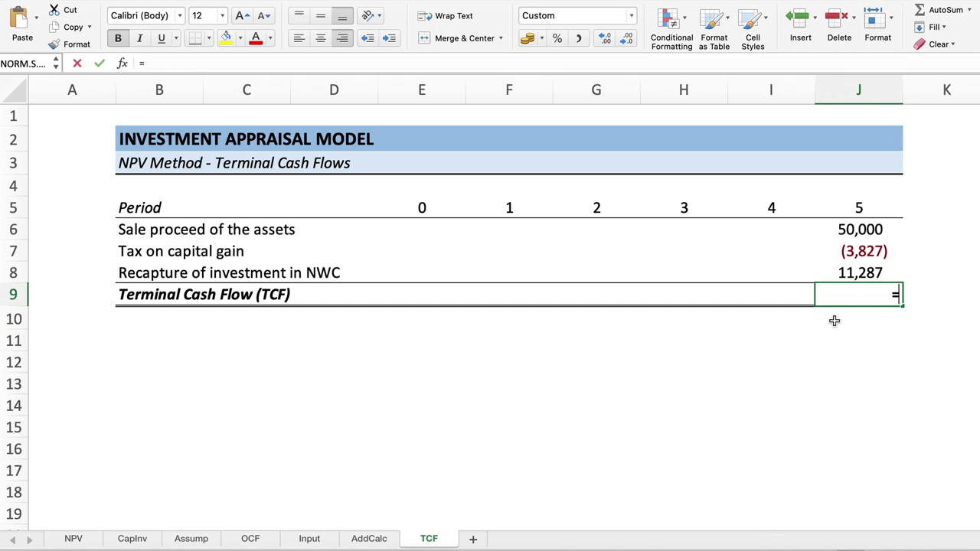
{"action": "type", "text": "sum("}
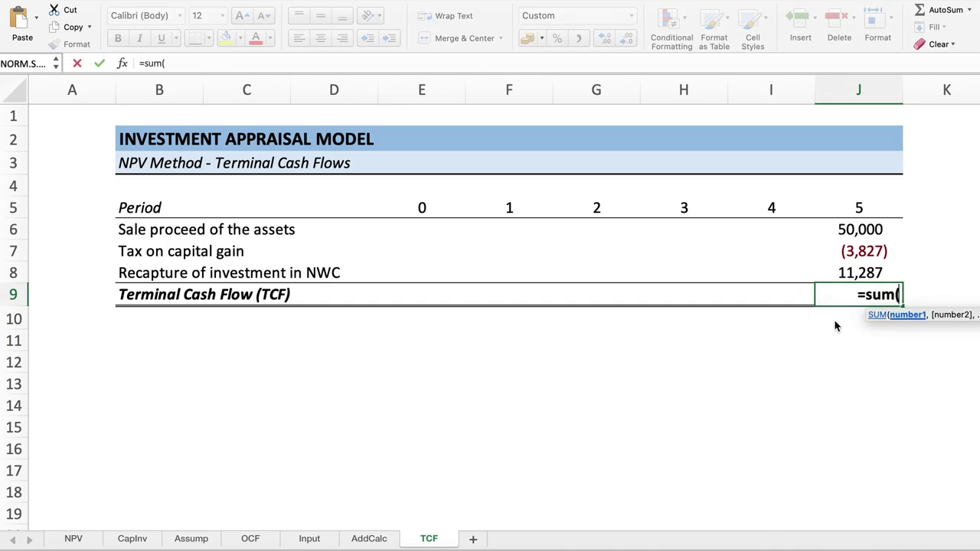
{"action": "left_click_drag", "start_coordinate": [863, 230], "coordinate": [869, 265]}
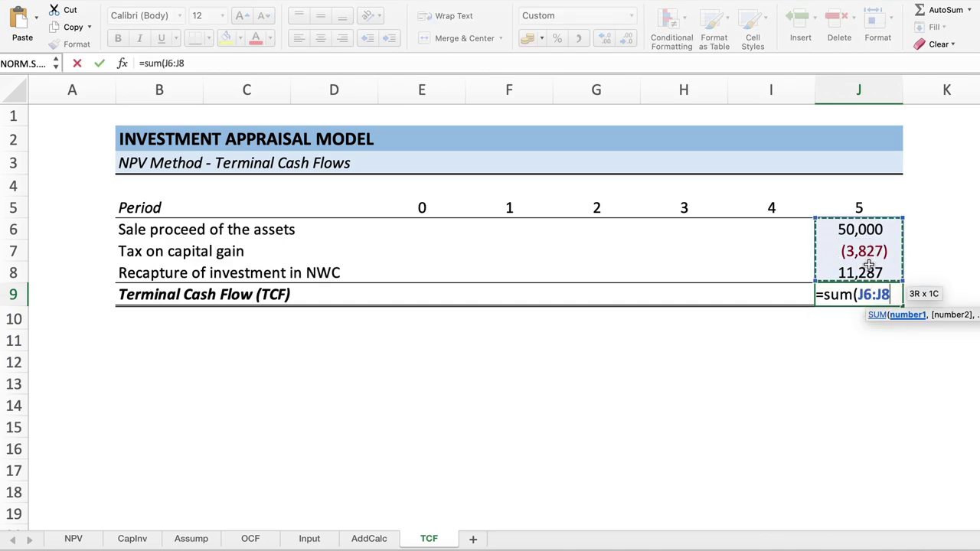
{"action": "type", "text": ")"}
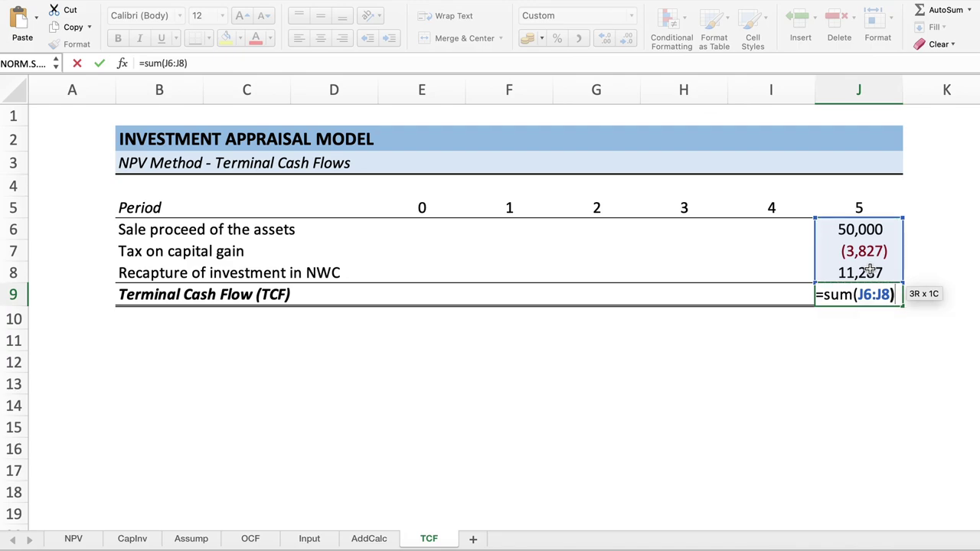
{"action": "key", "text": "Return"}
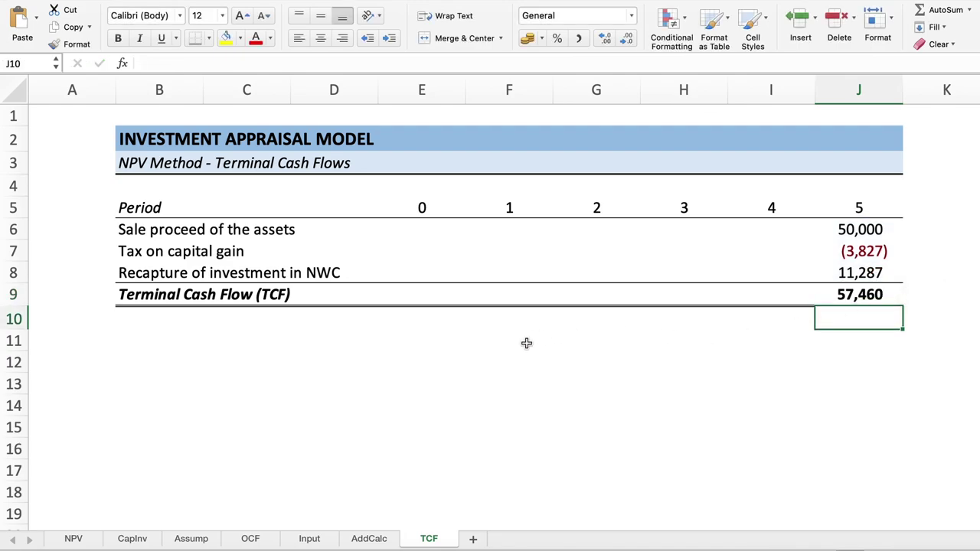
- Set NPV sheet J8 to =TCF!J9 (57,460), lifting NPV to 128190
{"action": "left_click", "coordinate": [73, 539]}
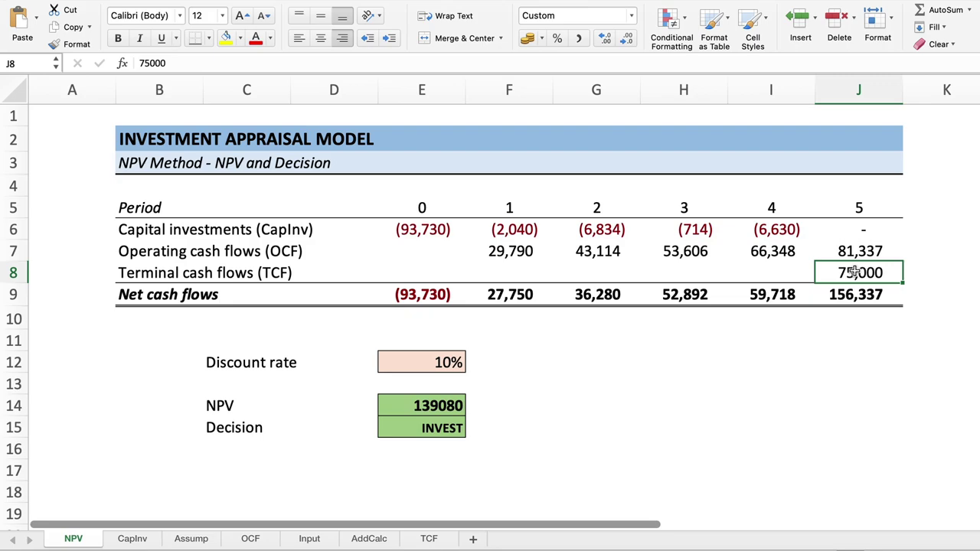
{"action": "type", "text": "="}
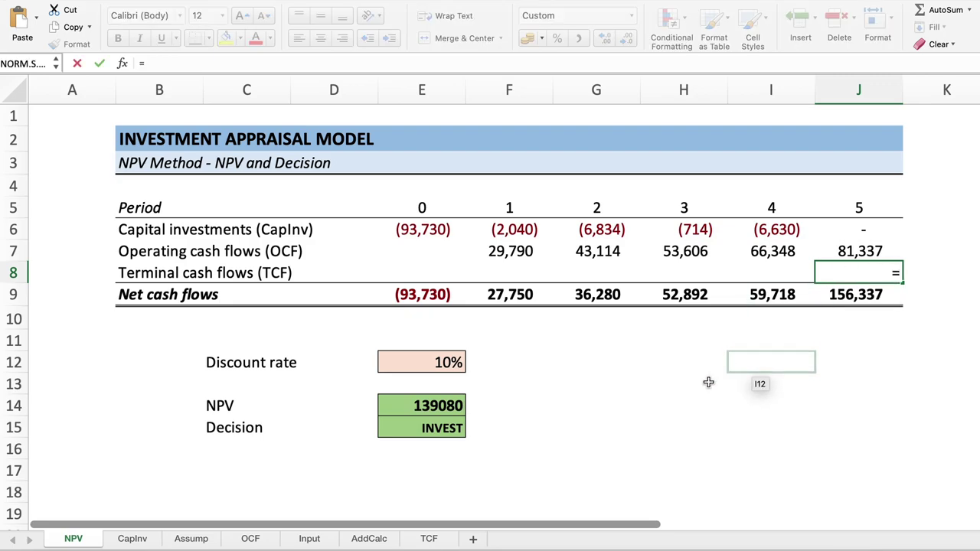
{"action": "left_click", "coordinate": [429, 539]}
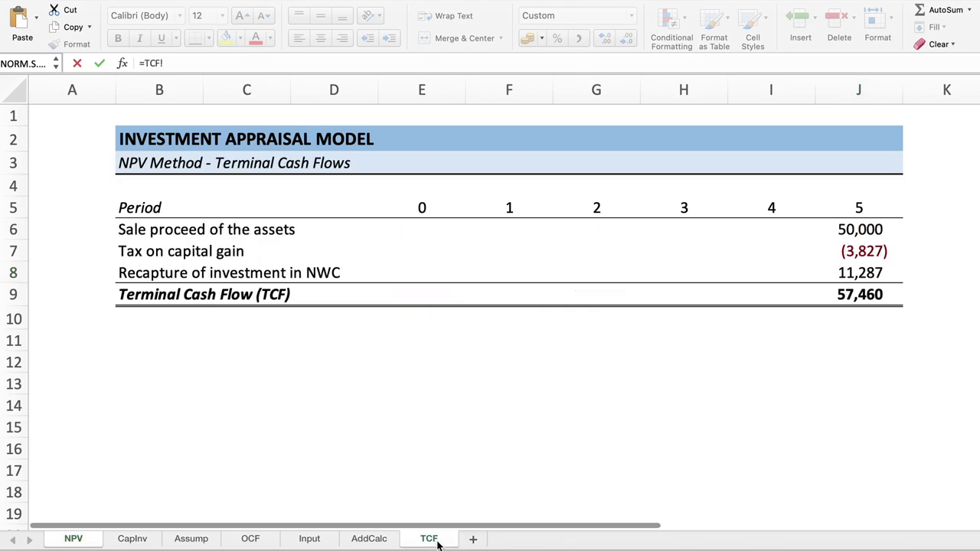
{"action": "left_click", "coordinate": [857, 297]}
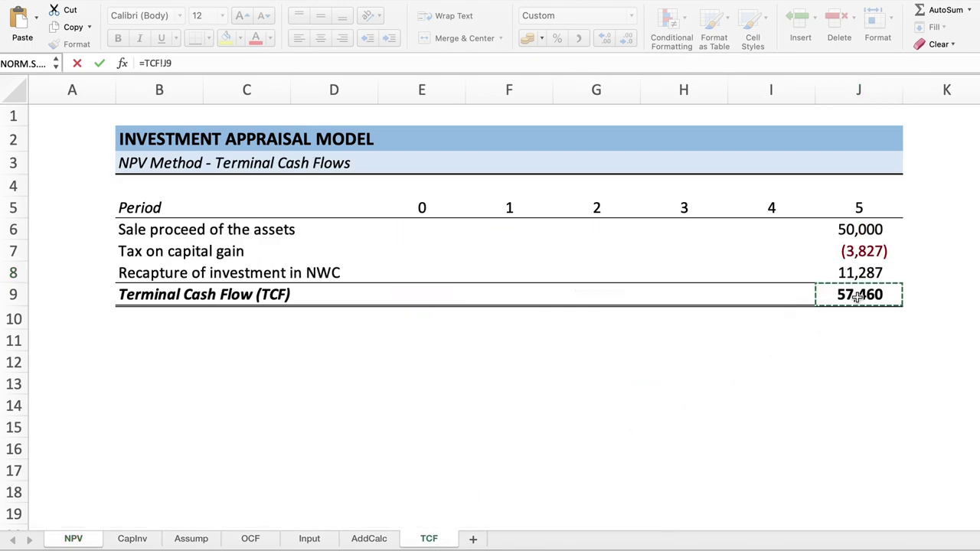
{"action": "key", "text": "Return"}
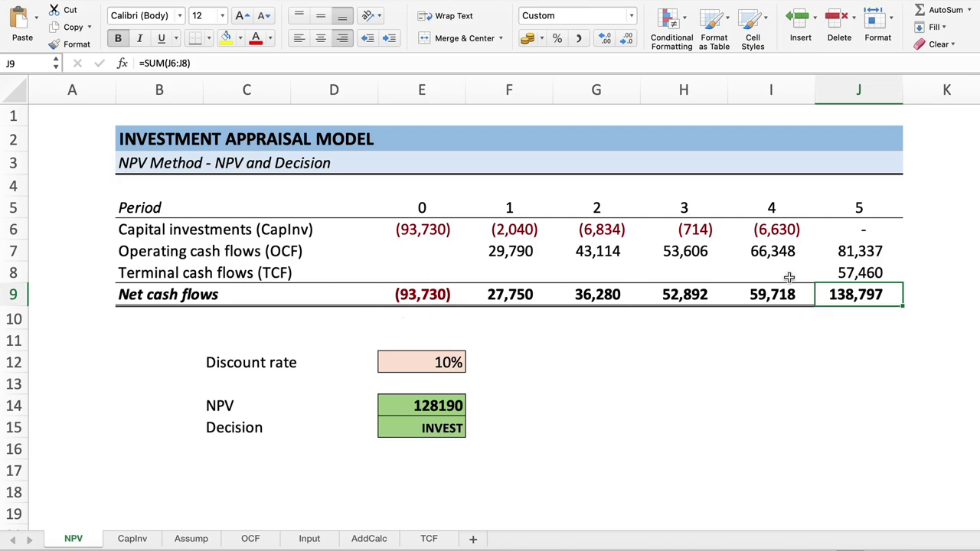
{"action": "left_click", "coordinate": [870, 273]}
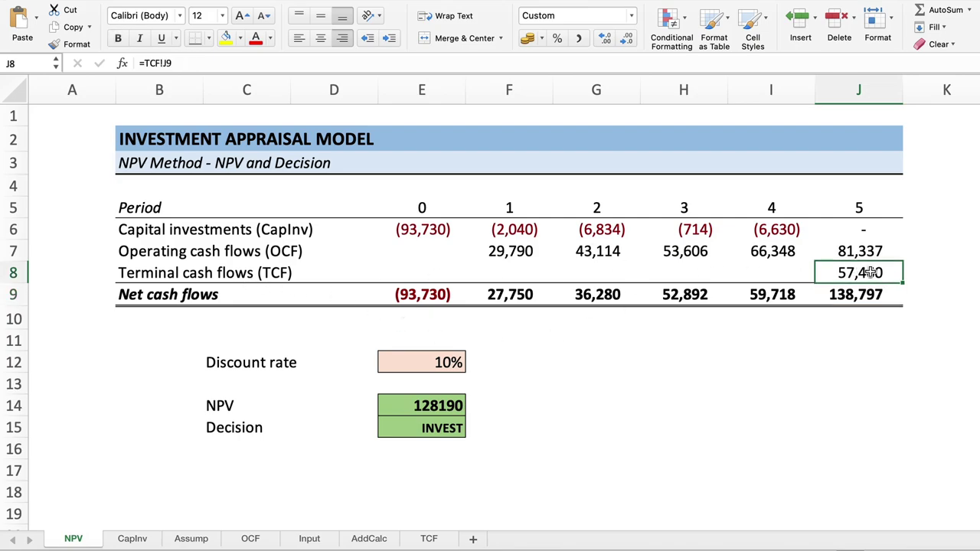
{"action": "left_click", "coordinate": [420, 540]}
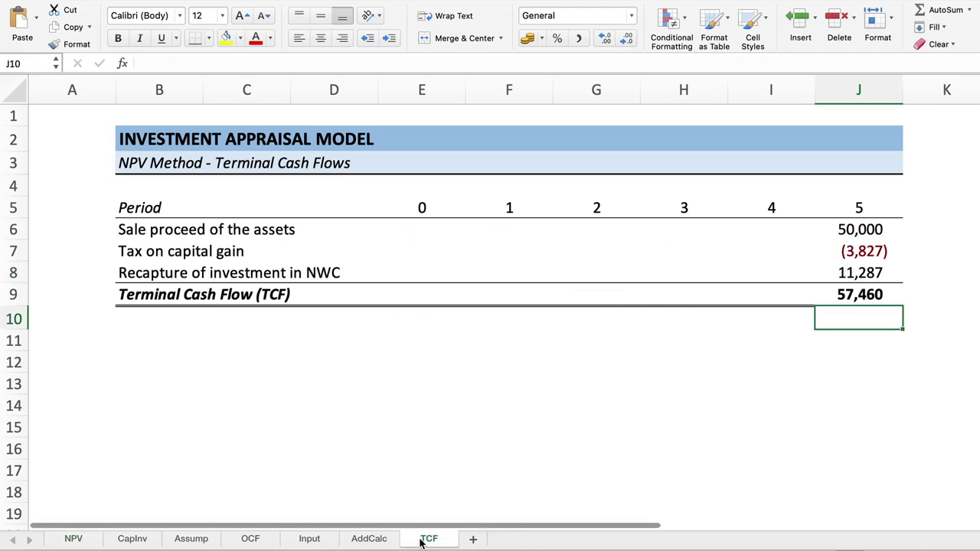
{"action": "left_click", "coordinate": [72, 539]}
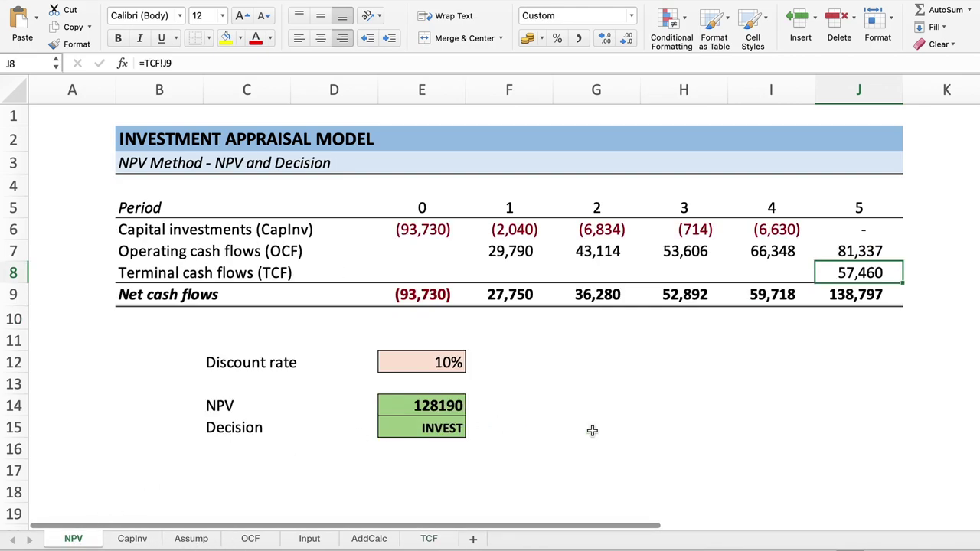